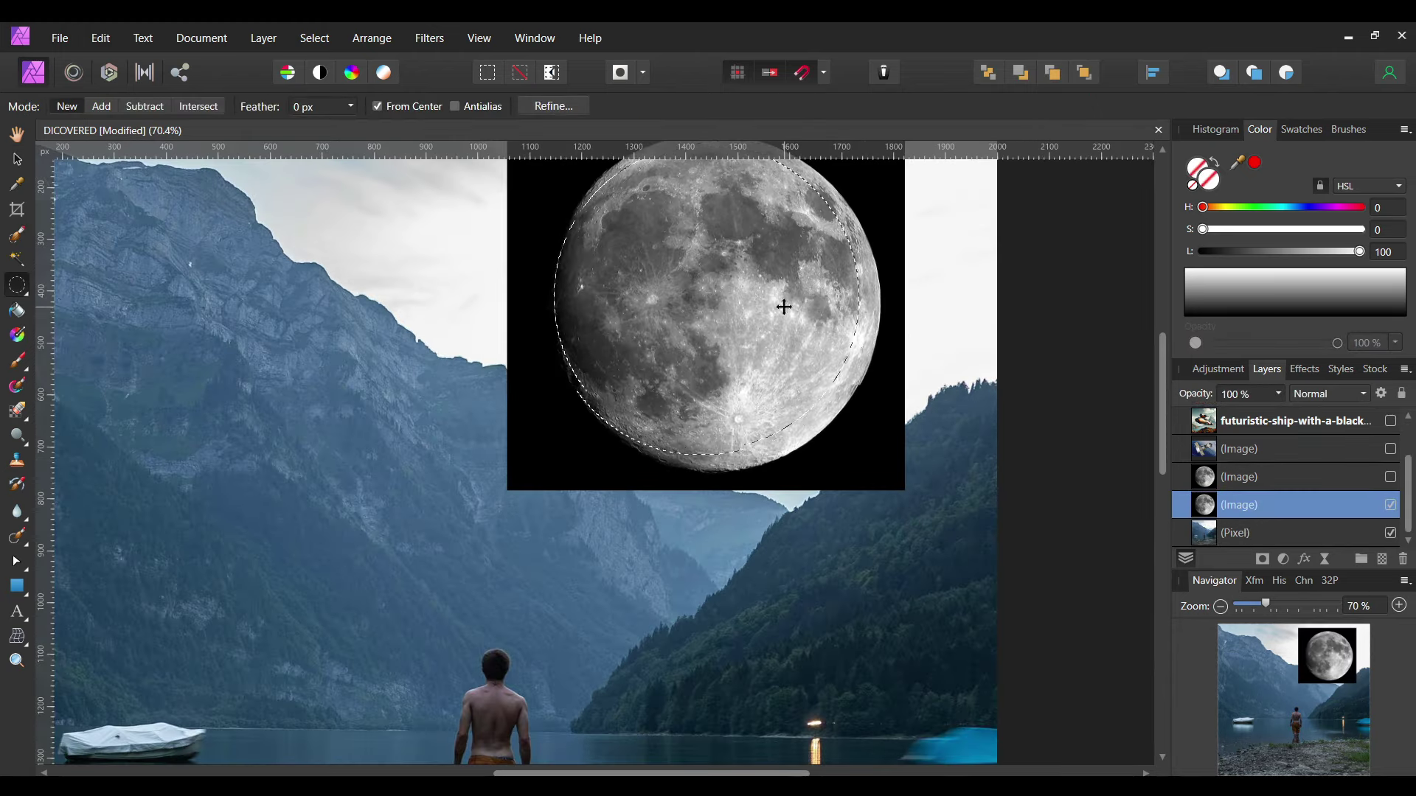
Refine the moon selection and blend the moon layer into the sky with Exclusion.
click(538, 108)
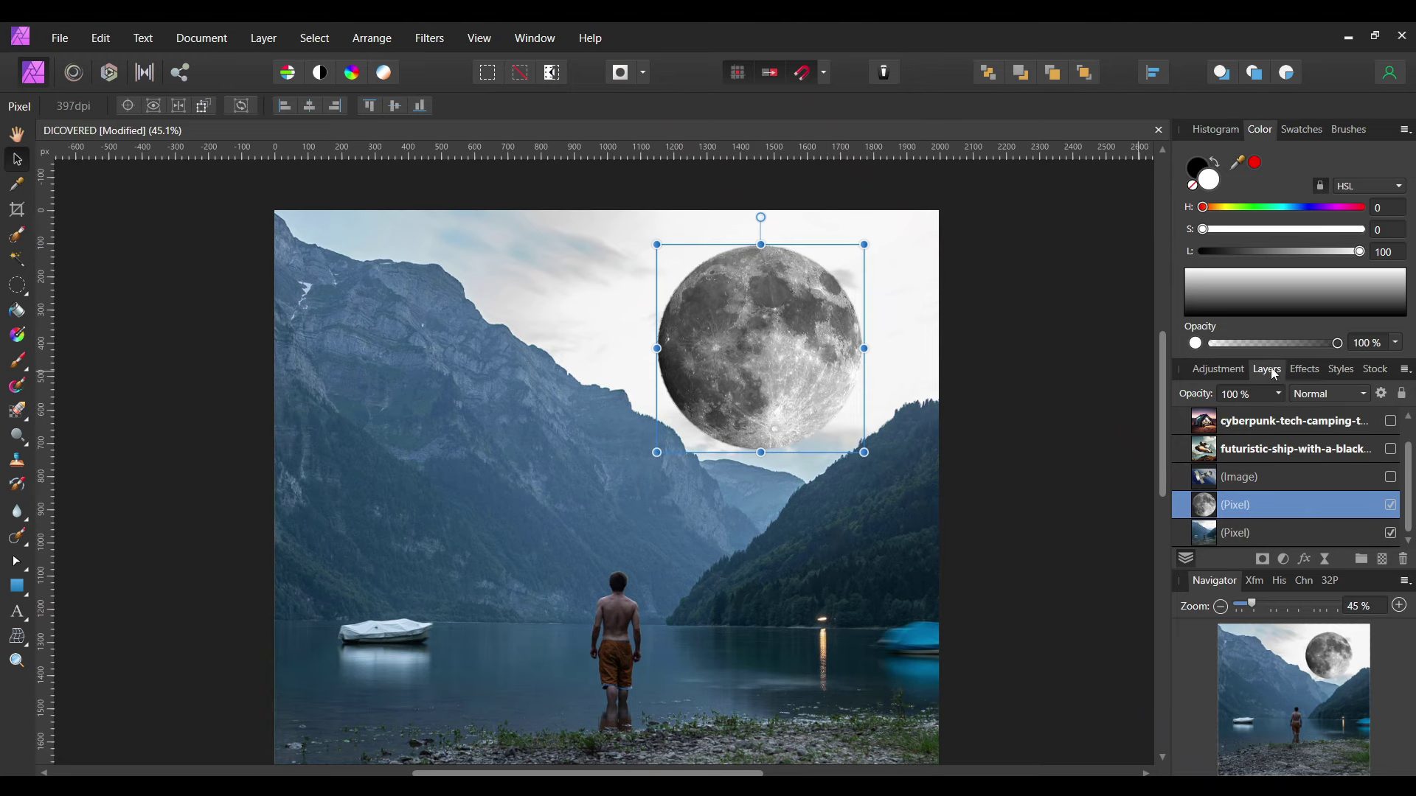
click(1331, 393)
click(1331, 609)
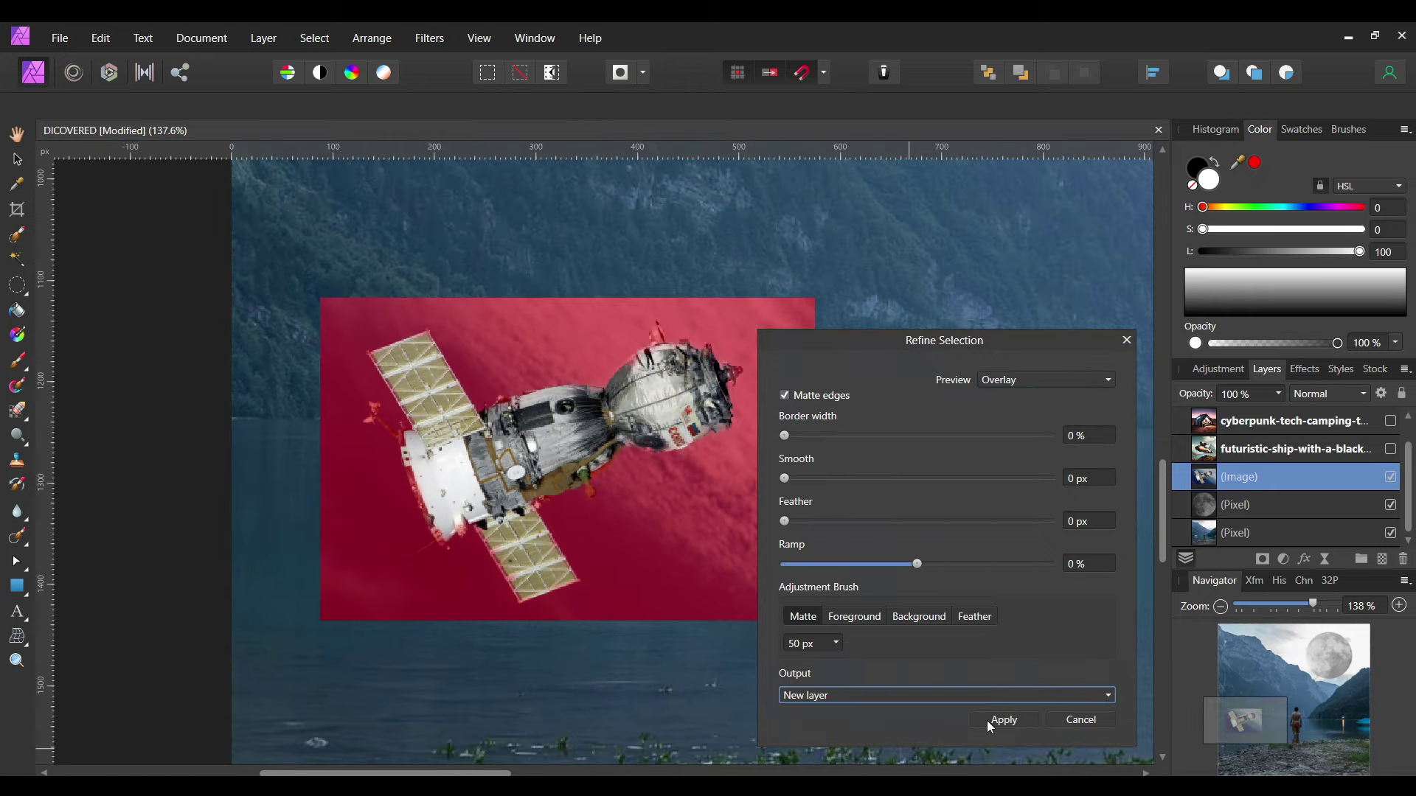
Apply the refined satellite cutout as a new layer.
click(988, 721)
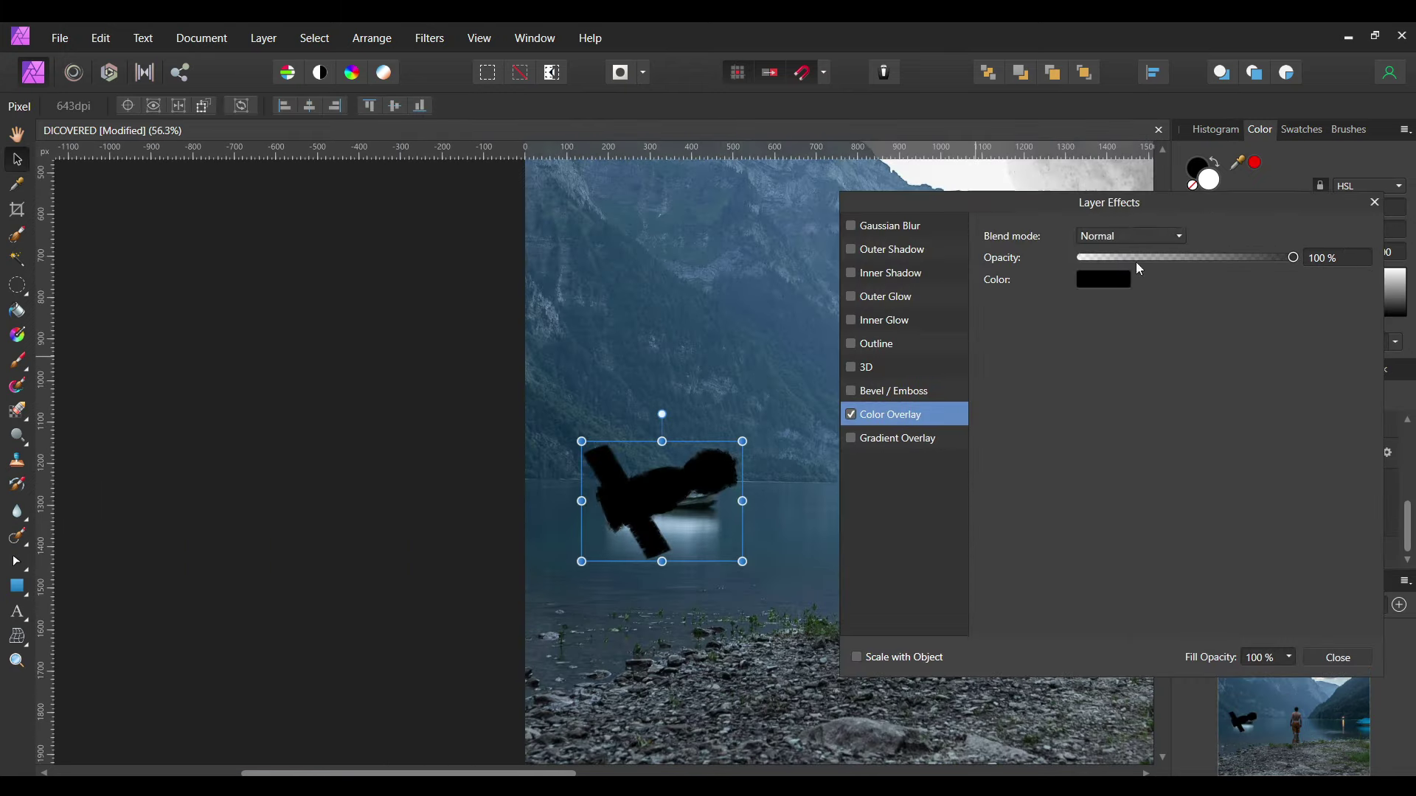
Paint out part of the boat and enlarge the eraser to trim the satellite's lower part.
click(1132, 236)
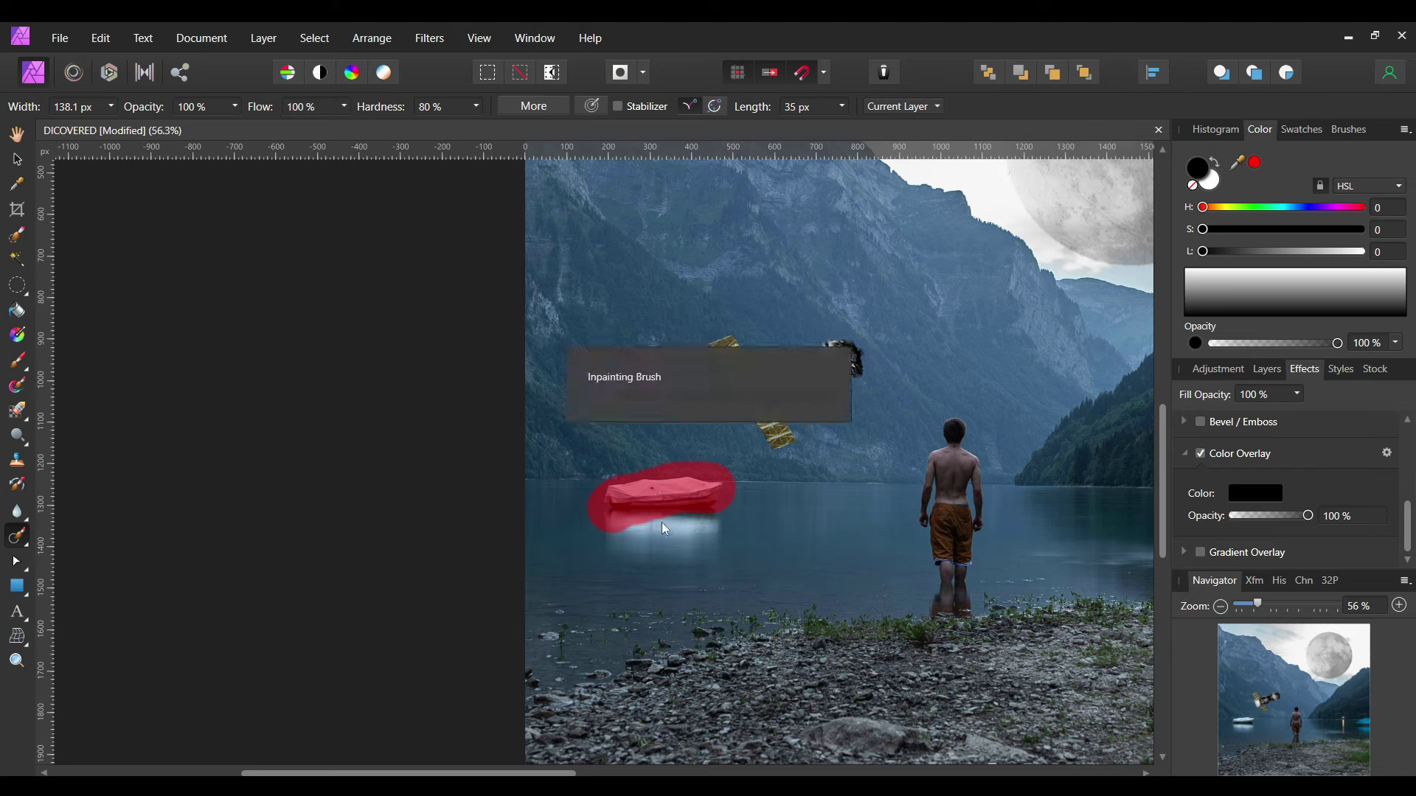
drag(613, 496, 735, 504)
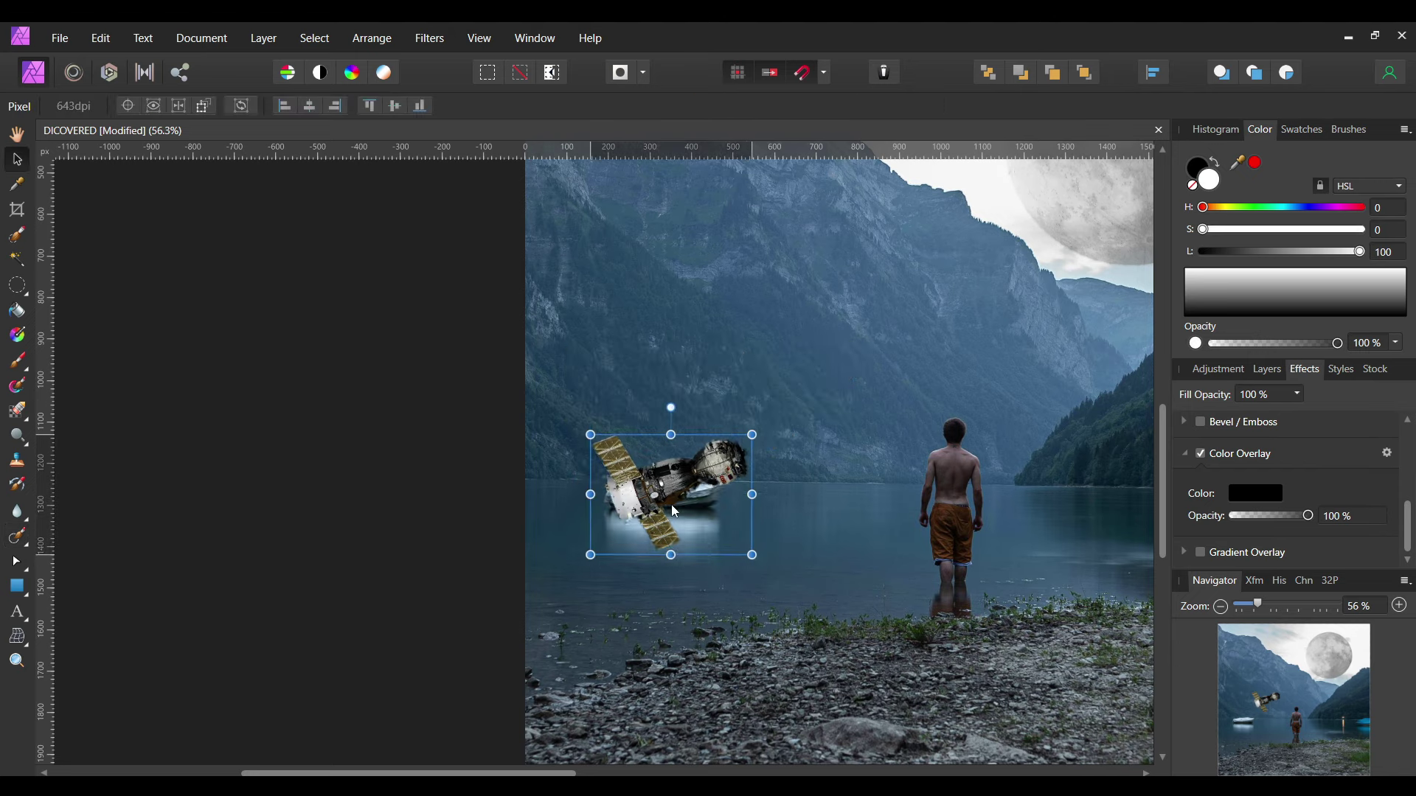
scroll(675, 511, up, 3)
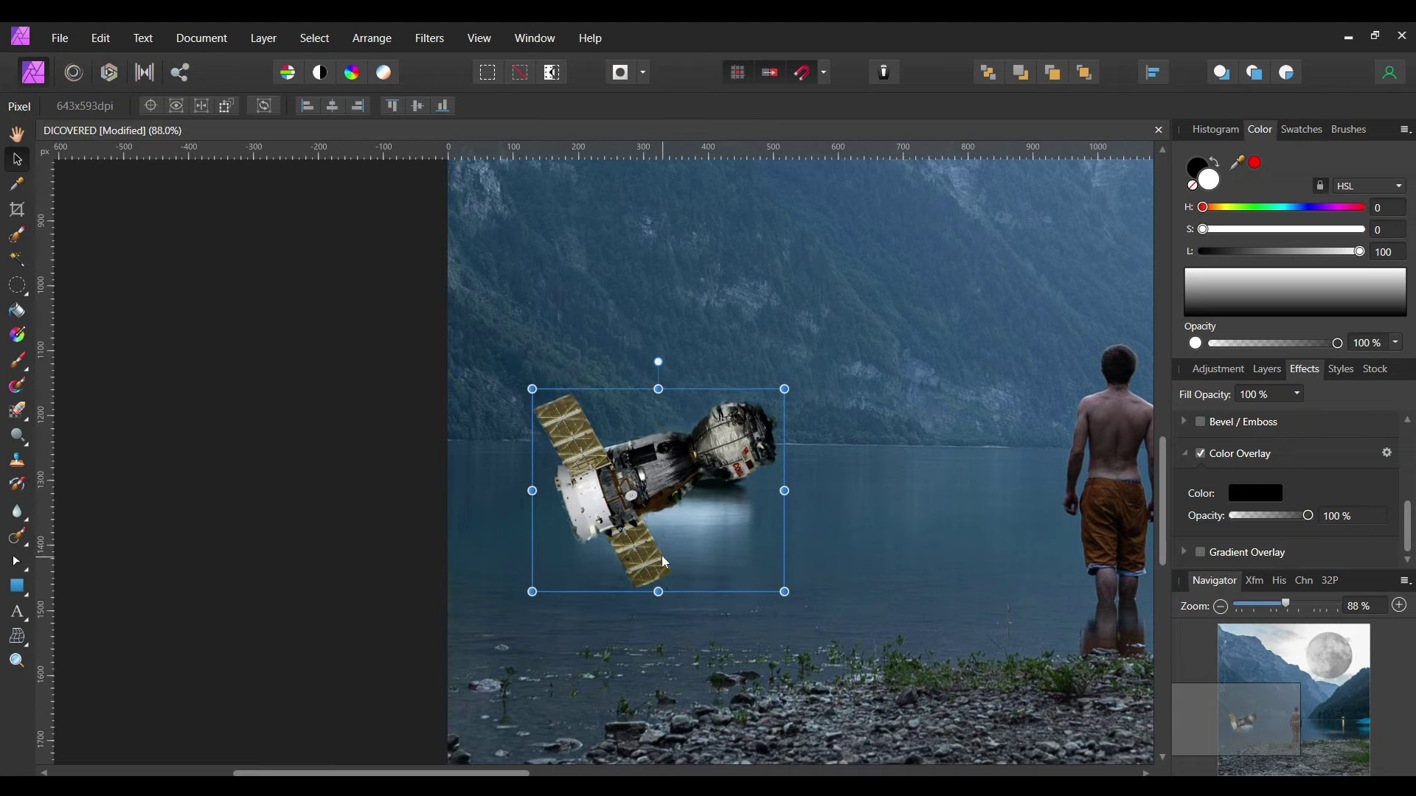
scroll(660, 452, down, 2)
key(e)
key(F7)
key(bracketright)
key(bracketright)
key(bracketright)
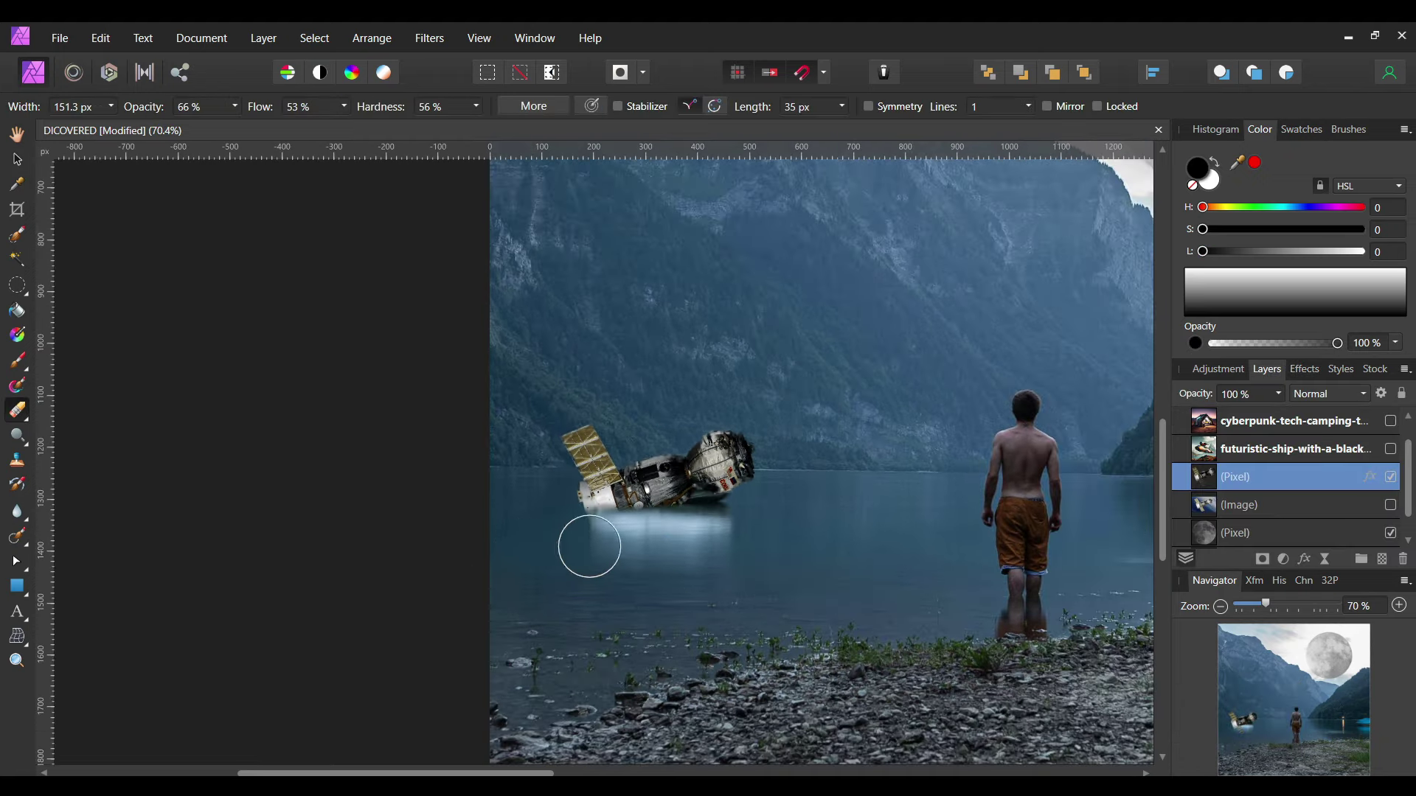
Flip the satellite copy vertically and squash it below the satellite as a low-opacity reflection.
key(v)
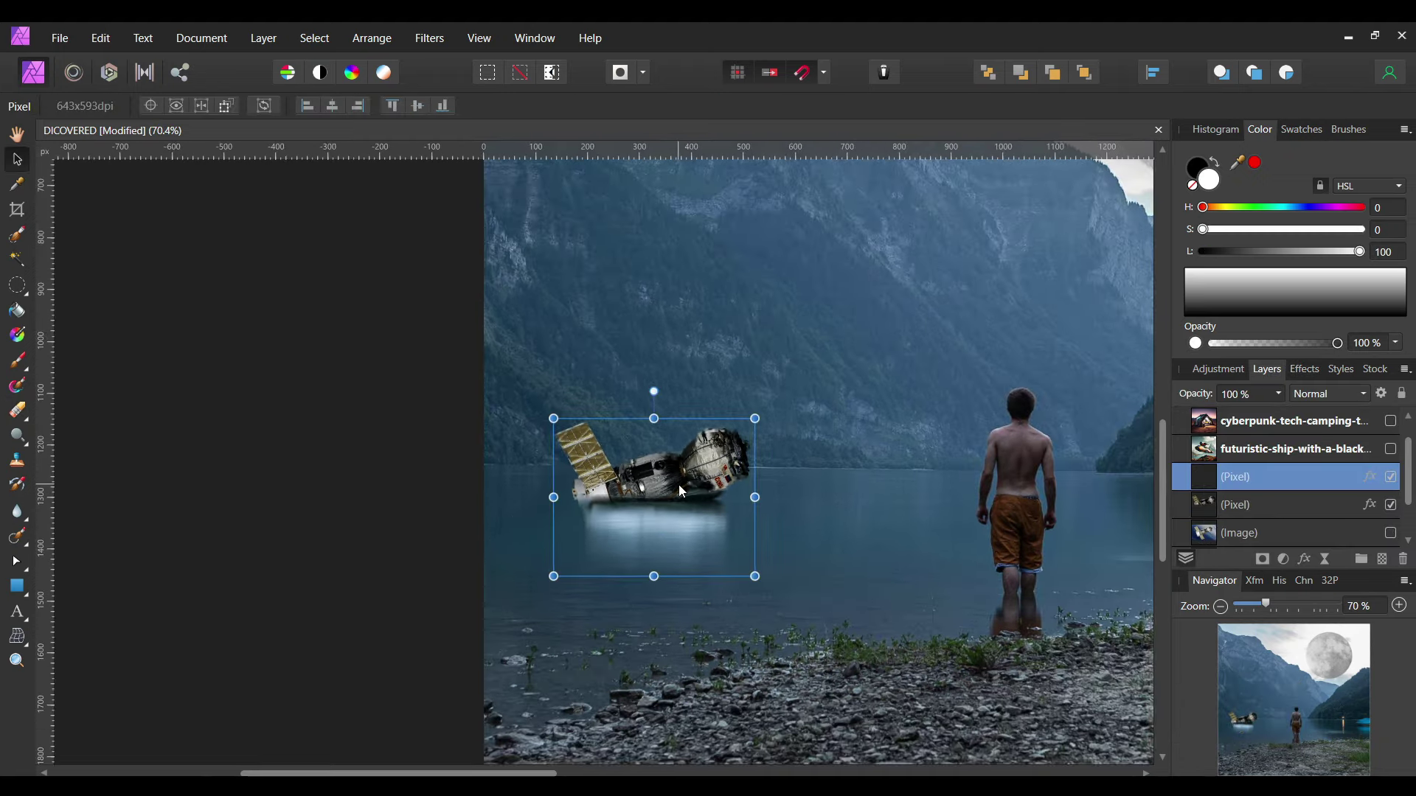
right_click(681, 491)
click(346, 329)
drag(654, 576, 647, 532)
click(1329, 394)
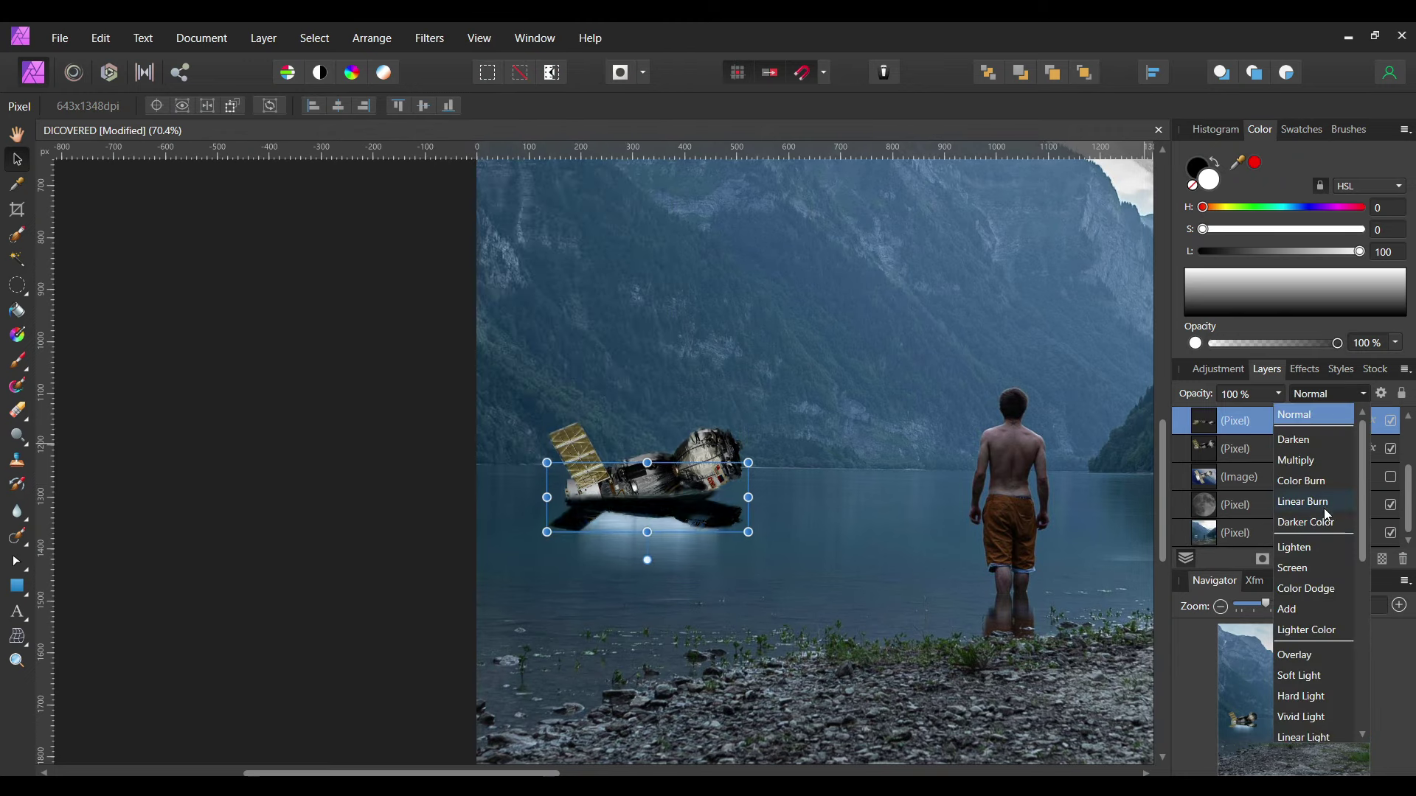
click(1196, 523)
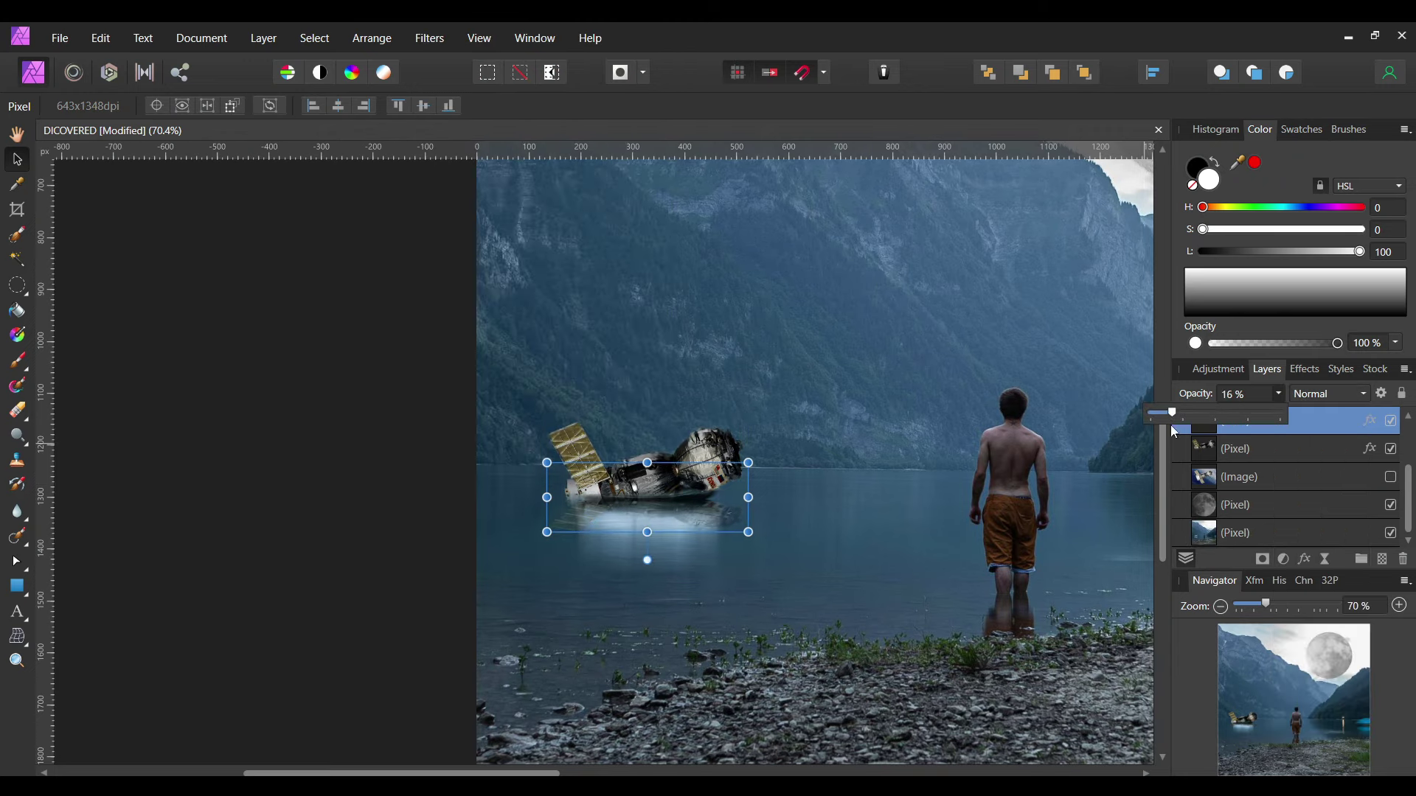
scroll(395, 581, down, 1)
scroll(395, 581, up, 2)
Paint the remaining boat out of the bottom lake photo layer.
click(1224, 532)
key(e)
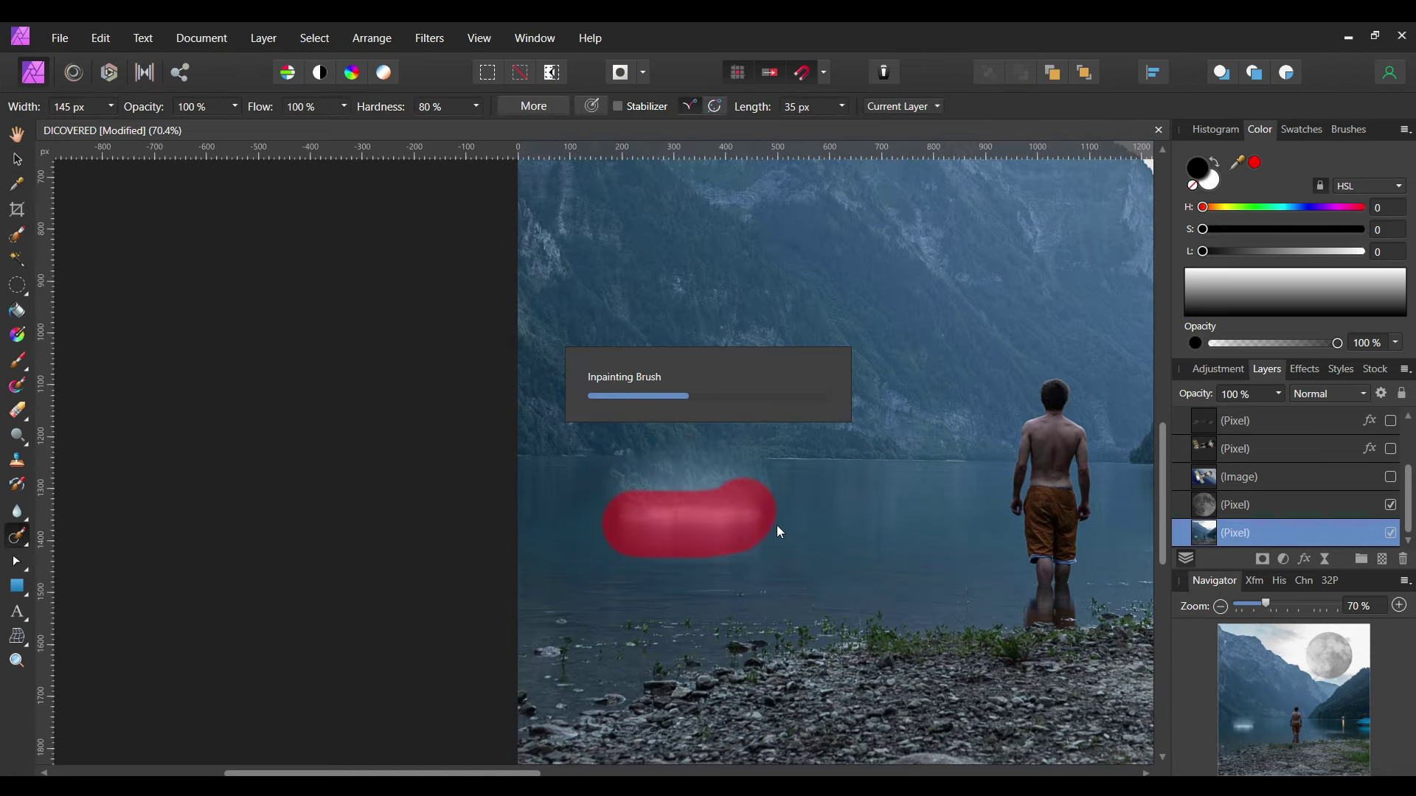
click(769, 523)
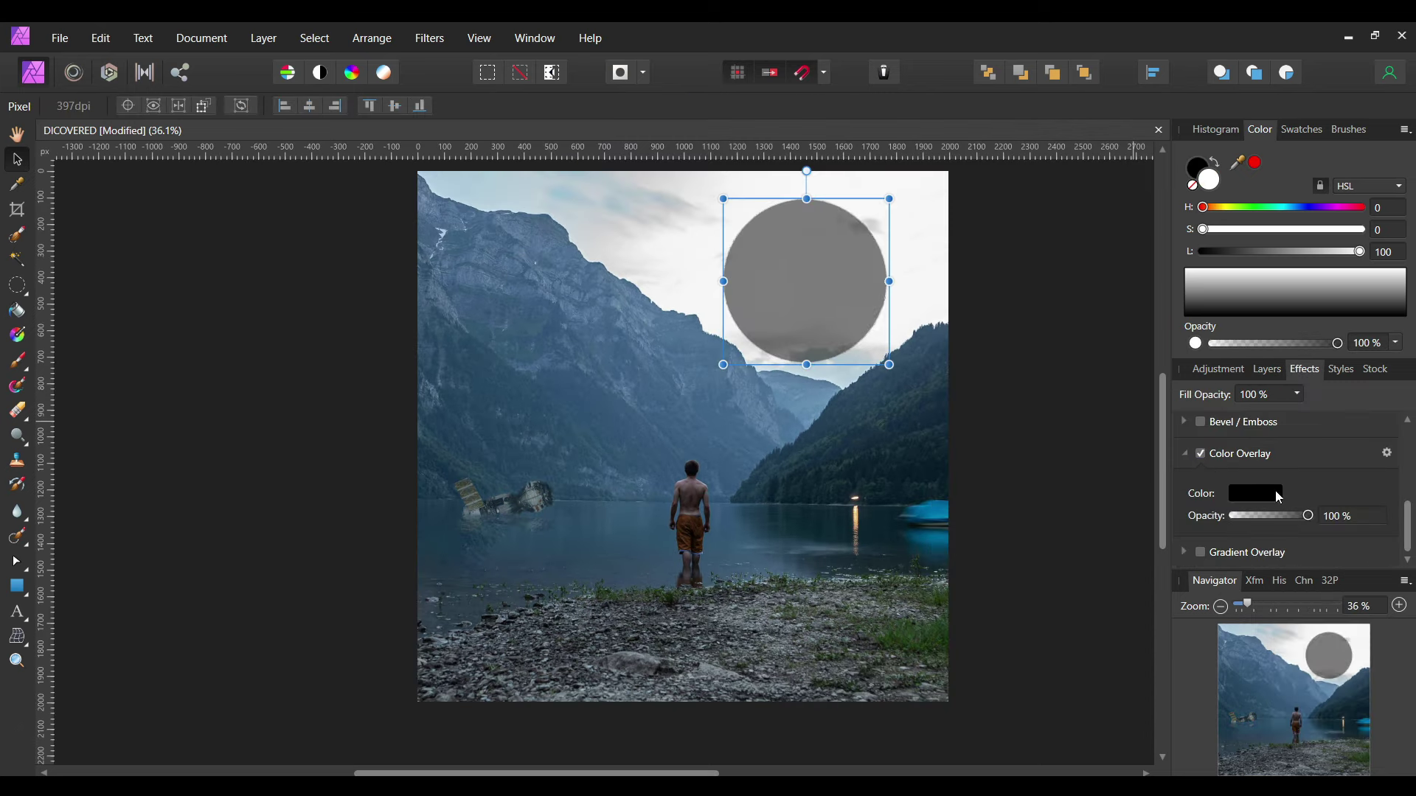
Change the moon's Color Overlay from black to a pale beige.
click(1091, 378)
click(1193, 268)
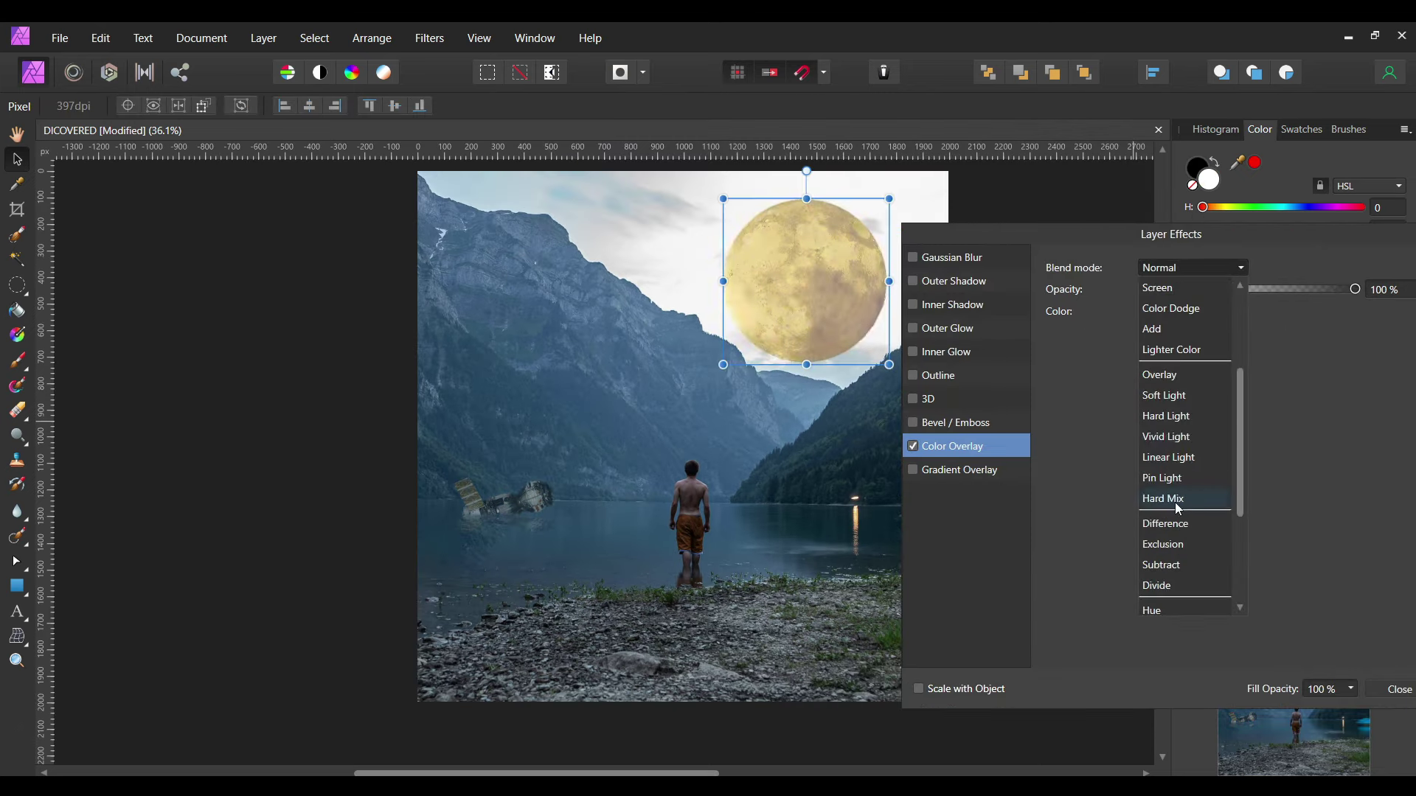
click(1175, 500)
click(1399, 690)
click(1328, 393)
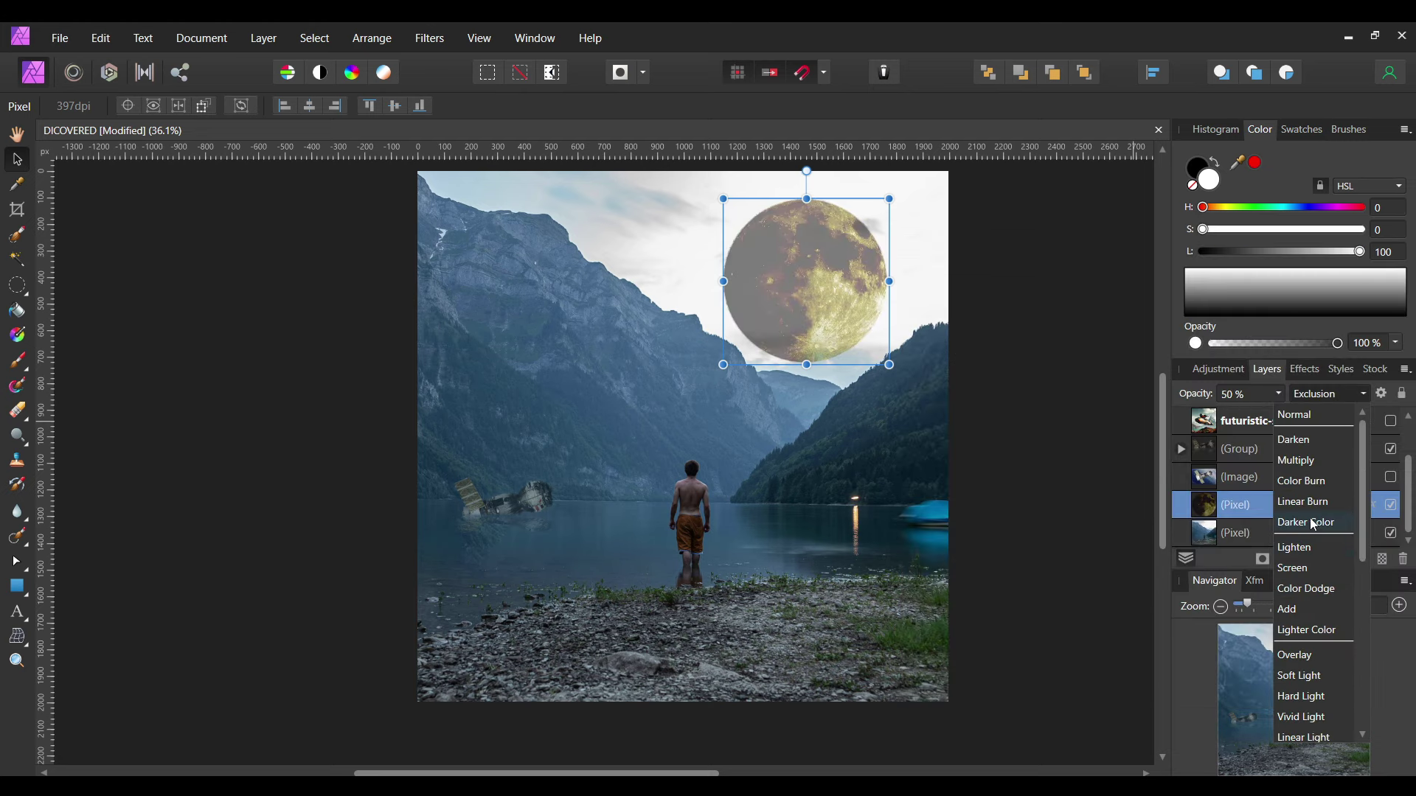
Set the moon overlay blend to Color Burn and the moon layer opacity to 43%.
click(1373, 504)
drag(1243, 246, 1261, 249)
click(1221, 281)
scroll(1216, 443, down, 5)
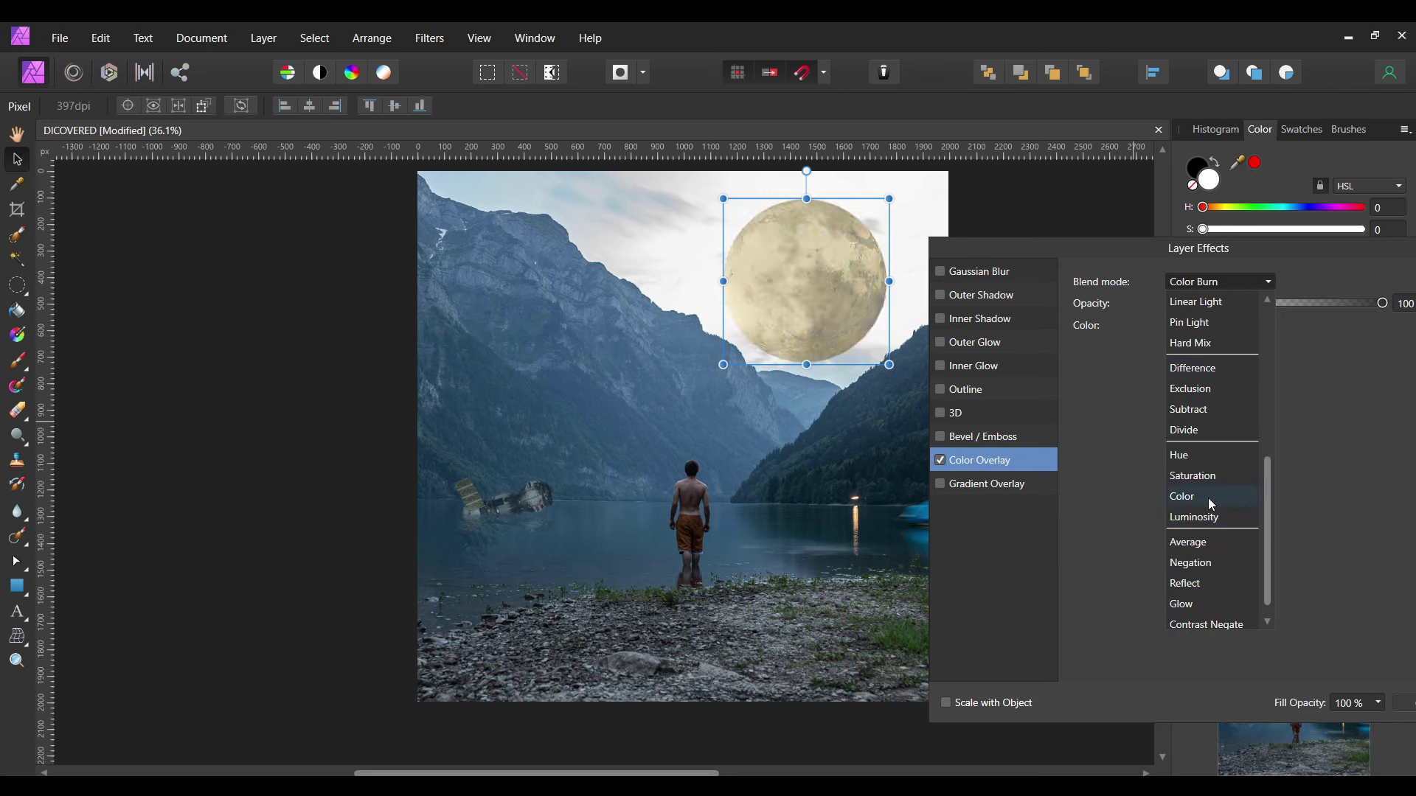
scroll(1210, 505, up, 3)
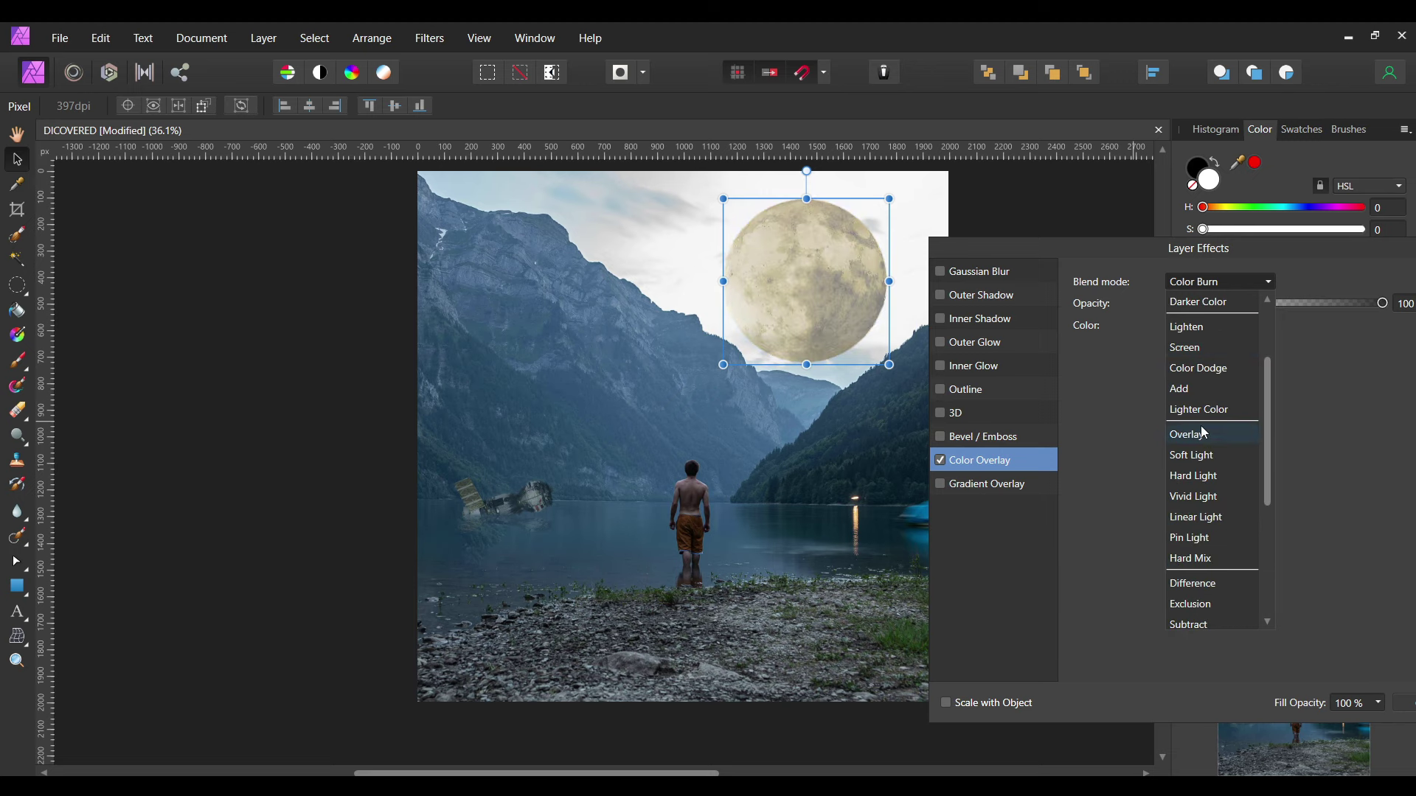
scroll(1204, 433, down, 4)
scroll(1211, 496, up, 4)
click(1381, 239)
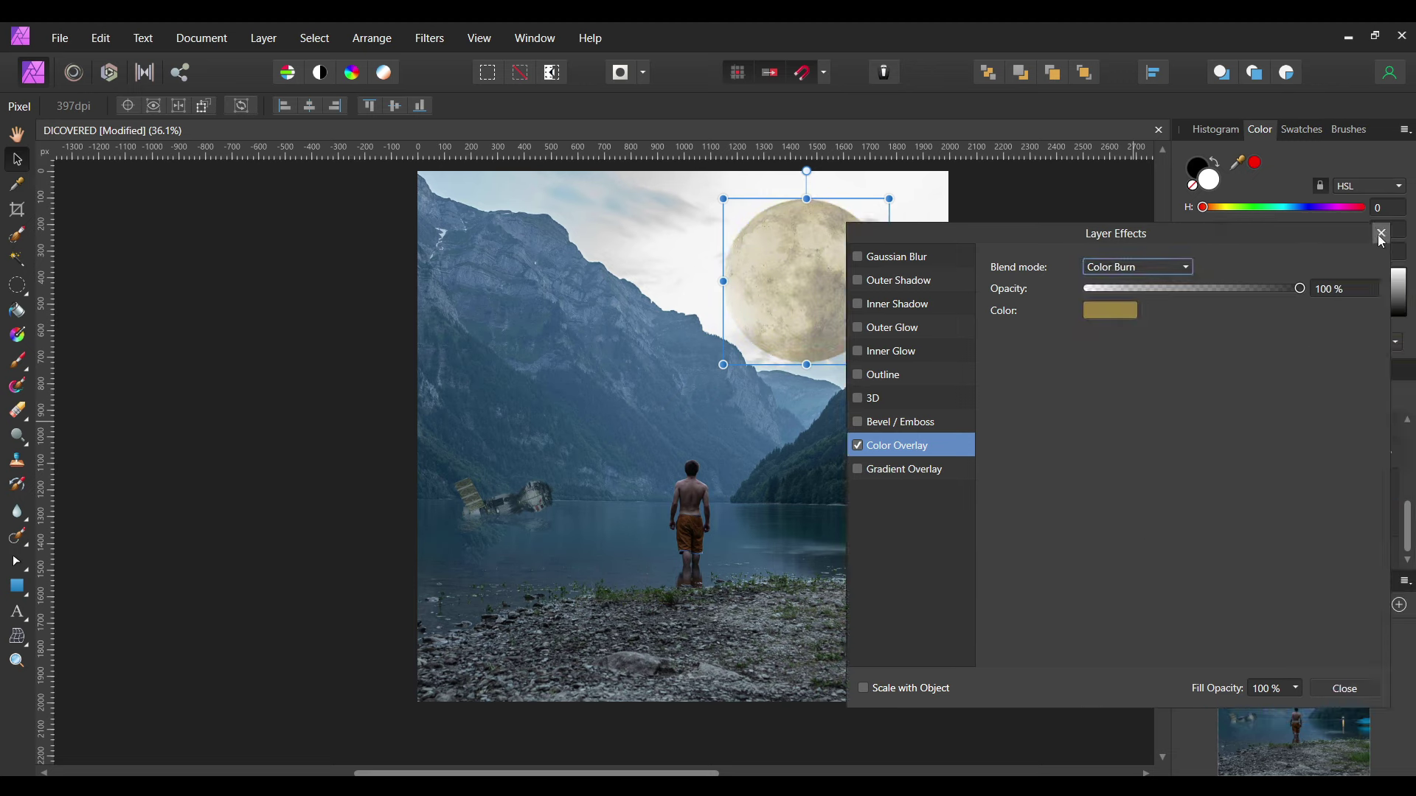
click(1330, 394)
click(1330, 393)
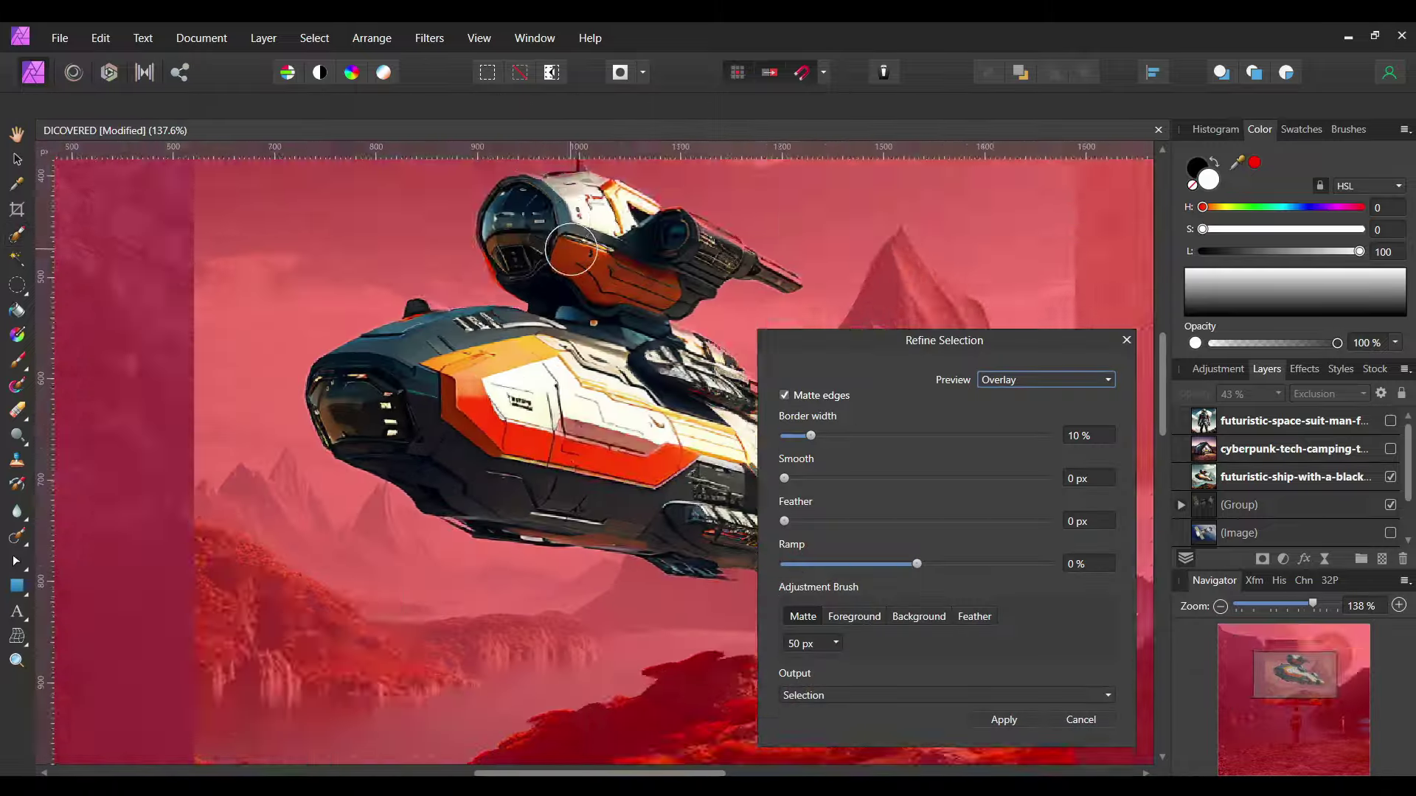
Refine the orange spaceship selection and place the cut-out ship on its own pixel layer.
scroll(612, 335, up, 5)
scroll(612, 317, down, 2)
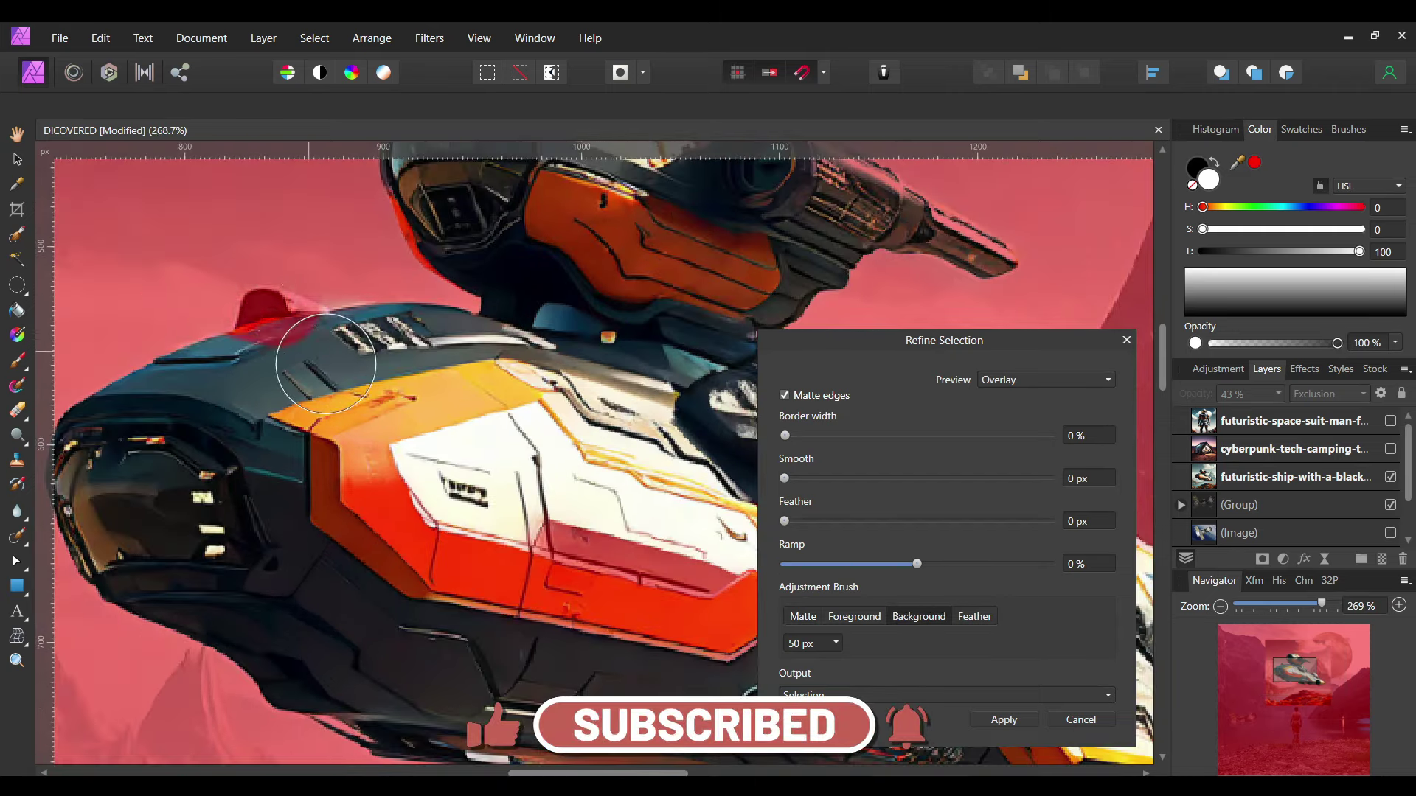
scroll(339, 342, down, 5)
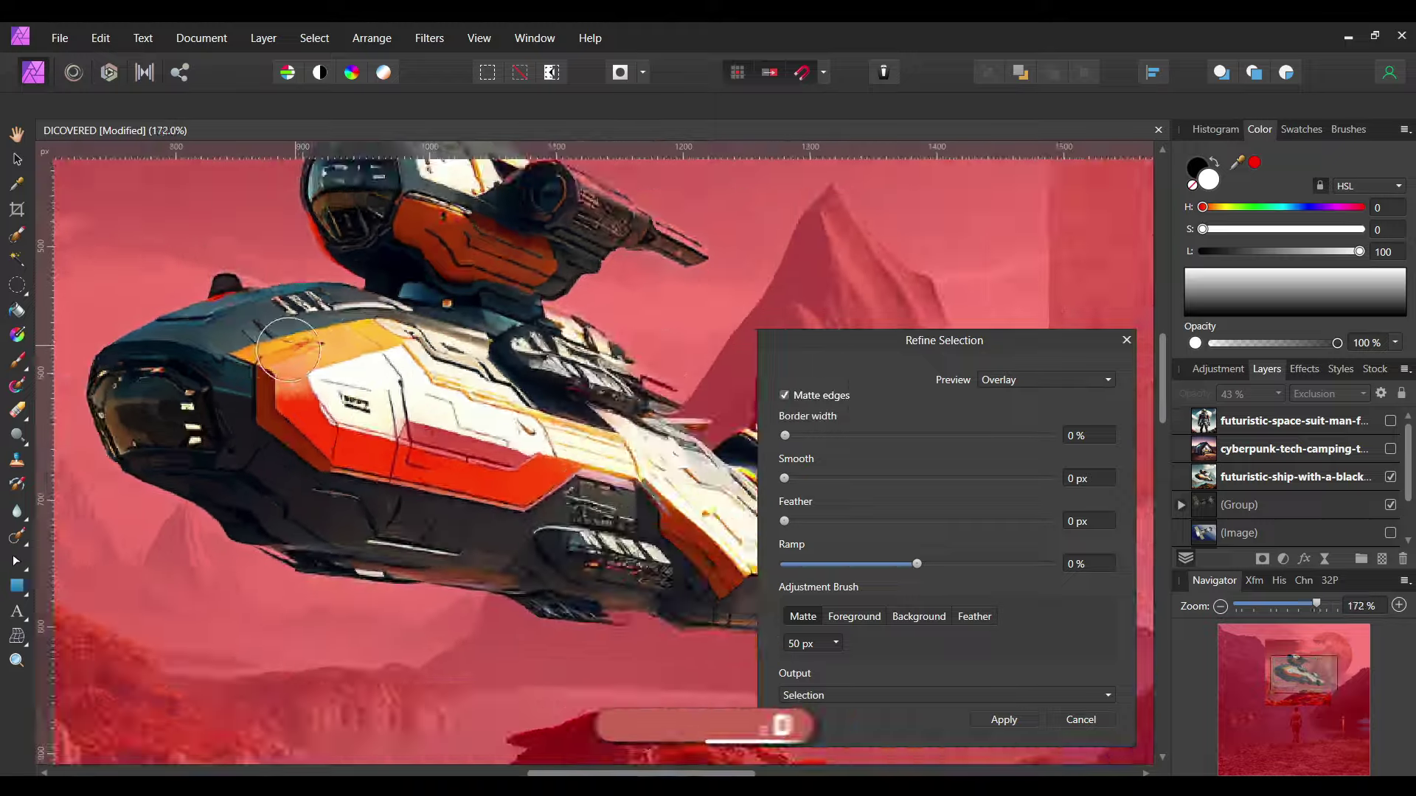
scroll(442, 302, up, 5)
scroll(245, 356, down, 4)
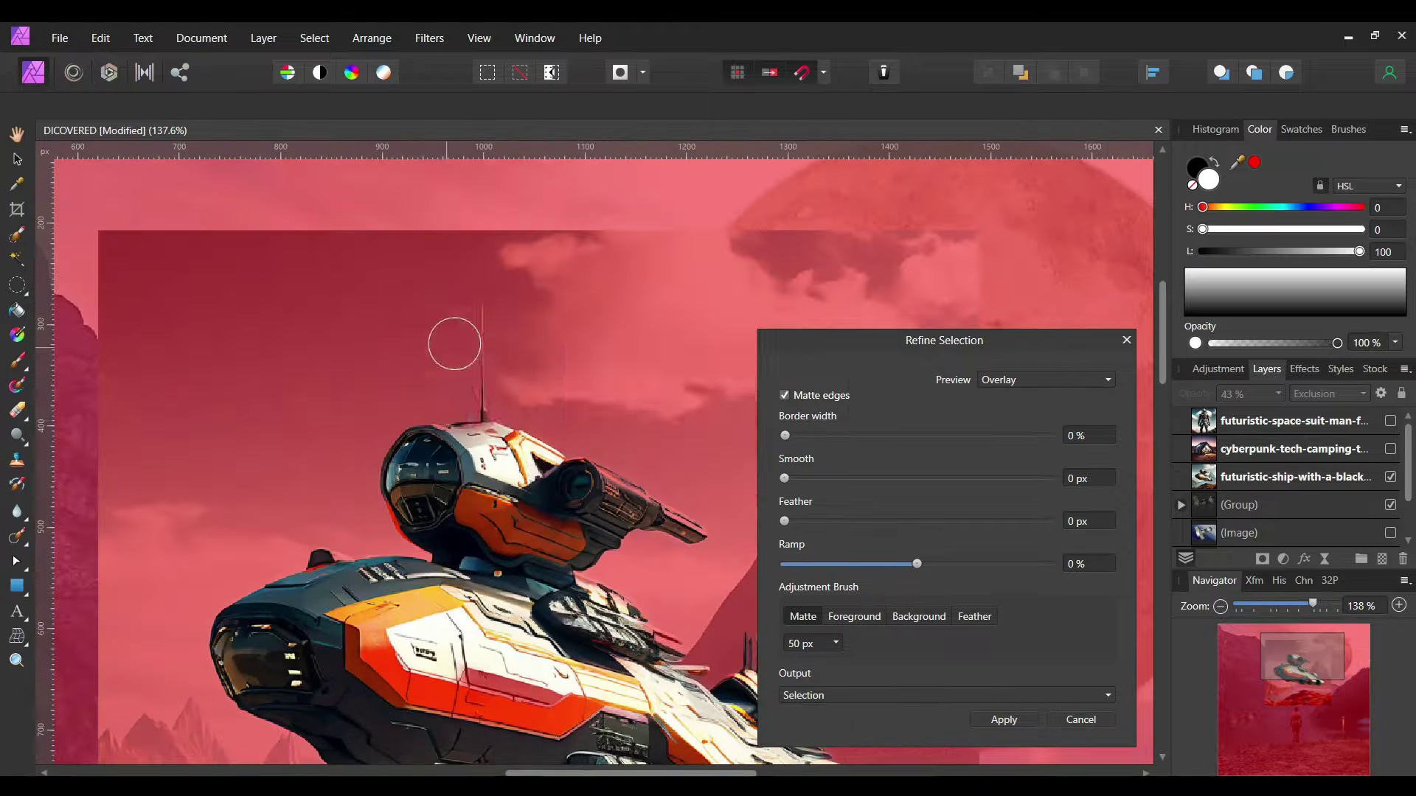
scroll(452, 339, down, 3)
key(Return)
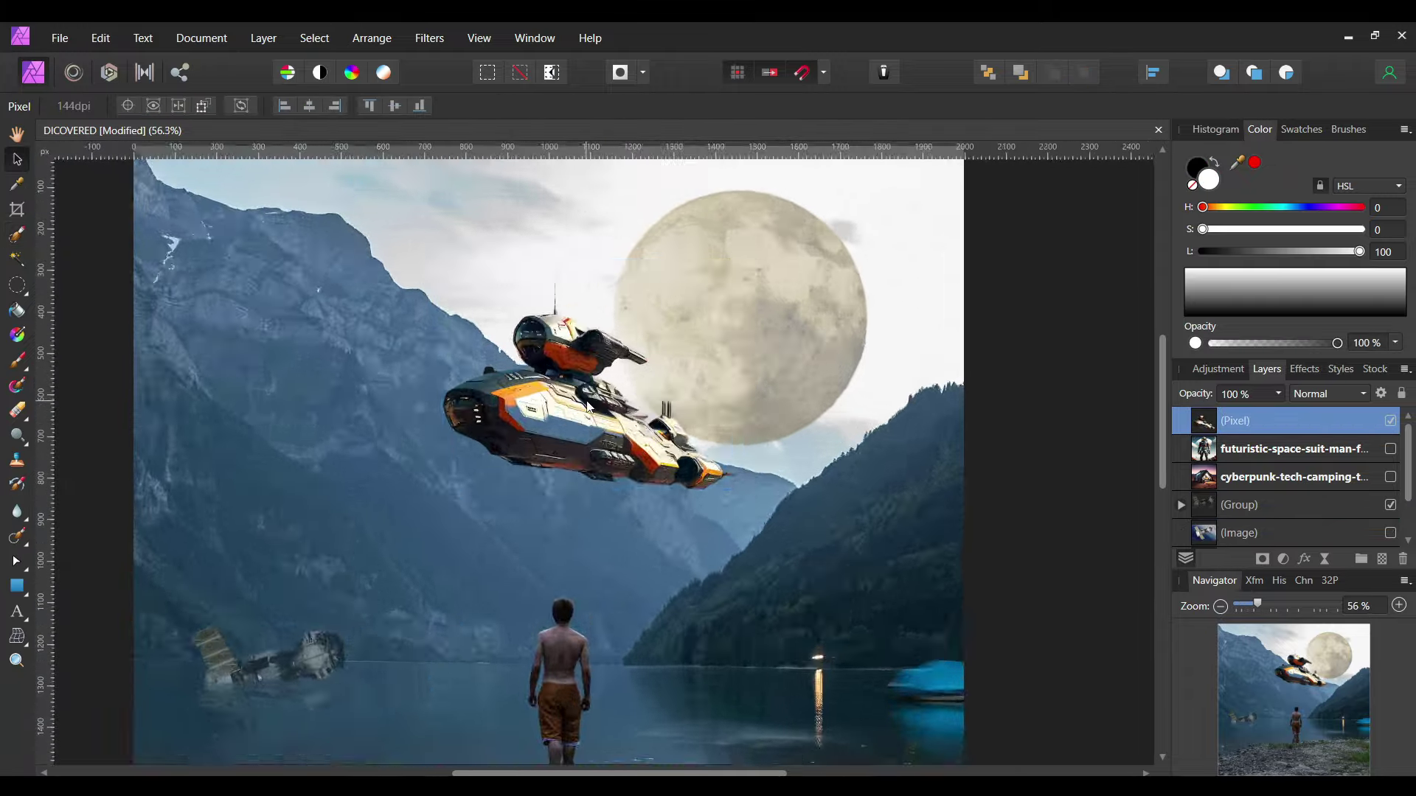
Duplicate the spaceship layer and drag the copy down toward the lake.
scroll(589, 405, down, 3)
click(670, 308)
key(ctrl+j)
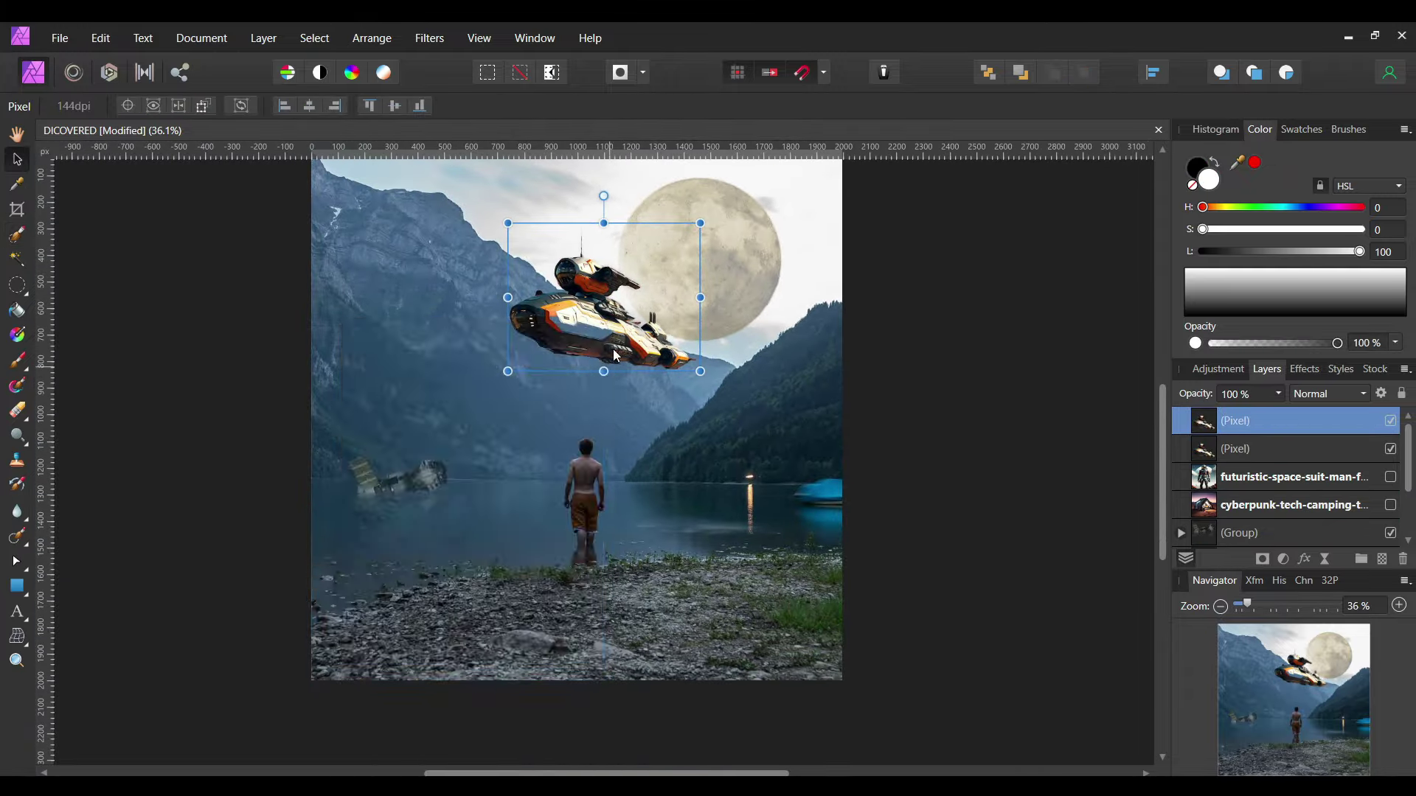
drag(617, 356, 604, 463)
scroll(673, 479, up, 4)
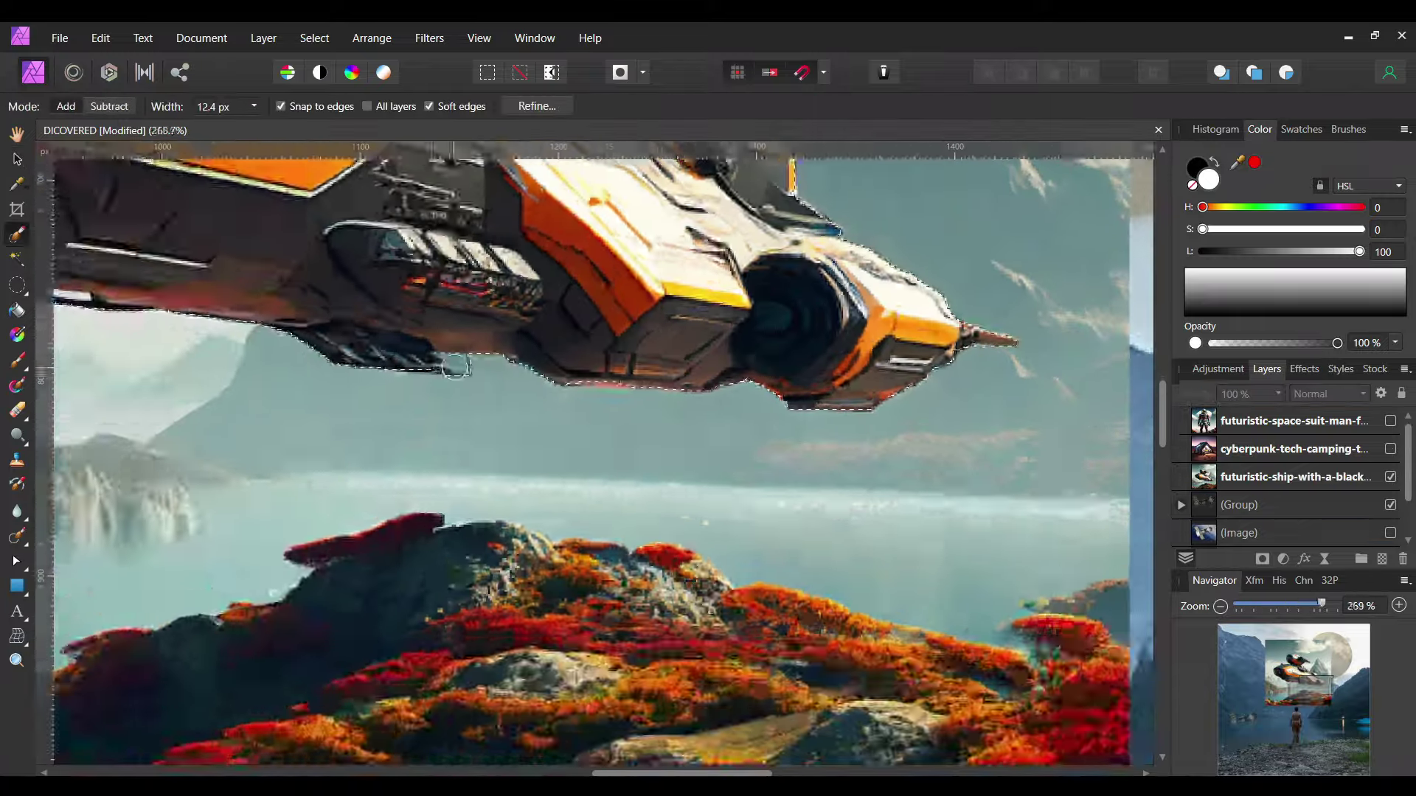
scroll(848, 356, down, 5)
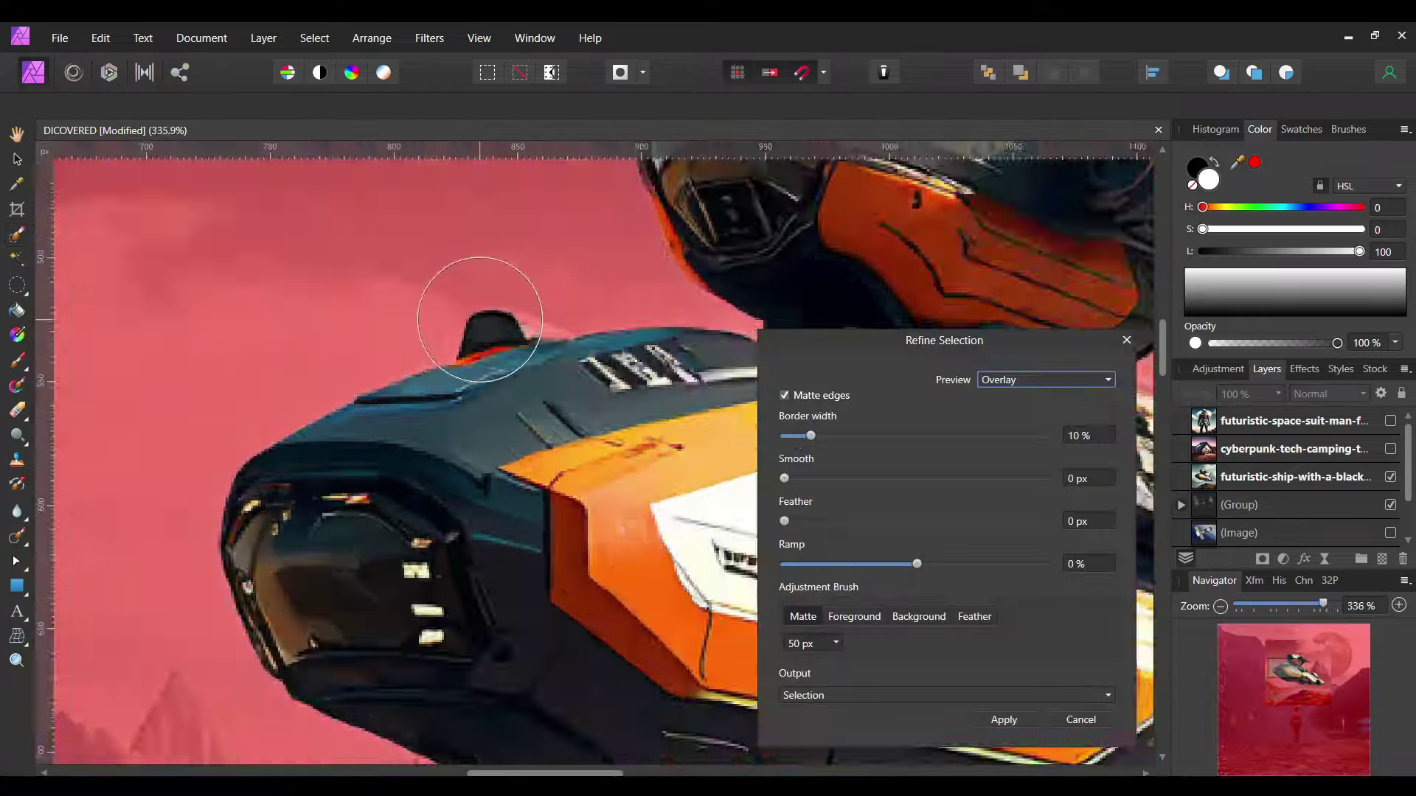
scroll(442, 474, down, 2)
scroll(689, 228, down, 3)
scroll(707, 368, down, 2)
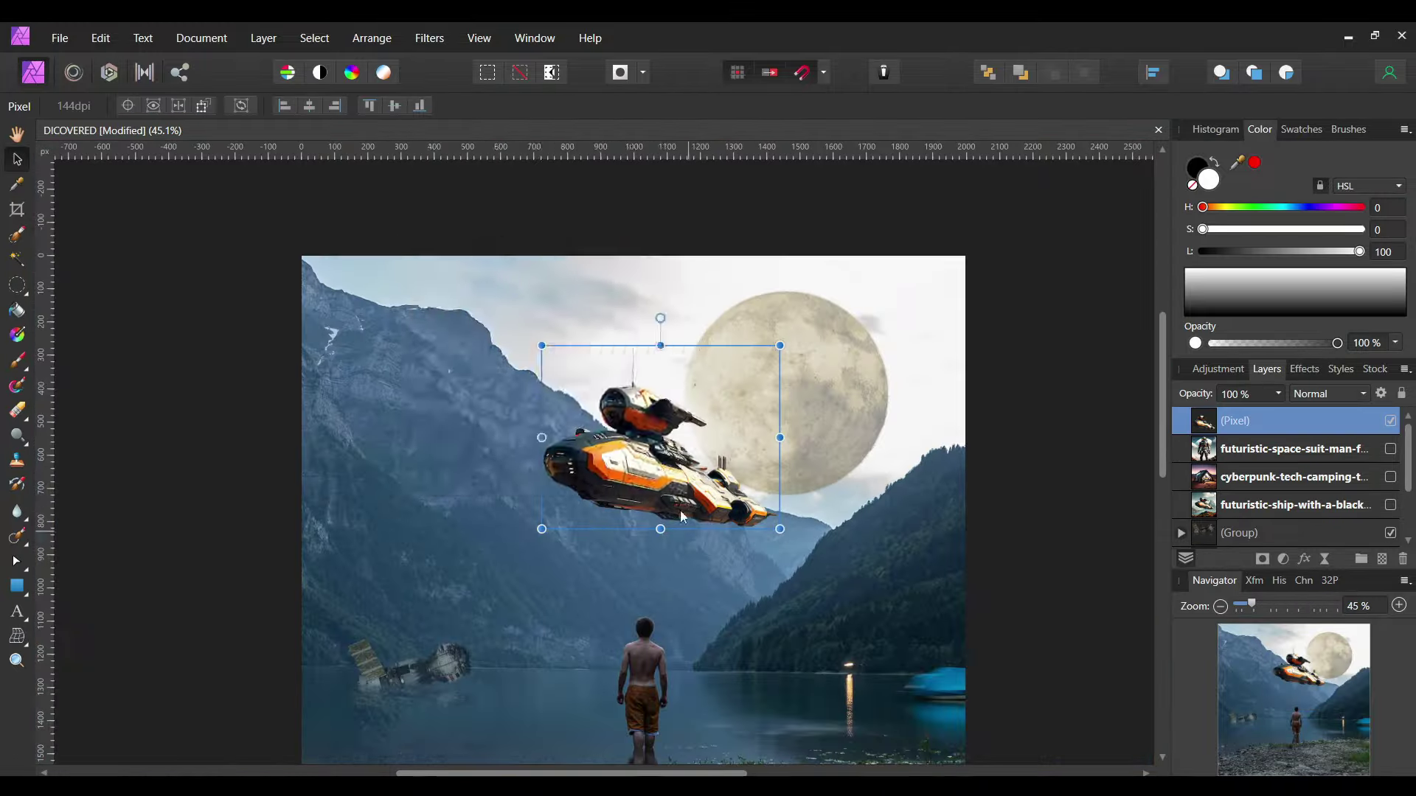
Flip the ship copy vertically onto the lake and fade it to about 10% opacity.
right_click(683, 519)
click(481, 370)
scroll(611, 390, down, 3)
drag(610, 390, 657, 557)
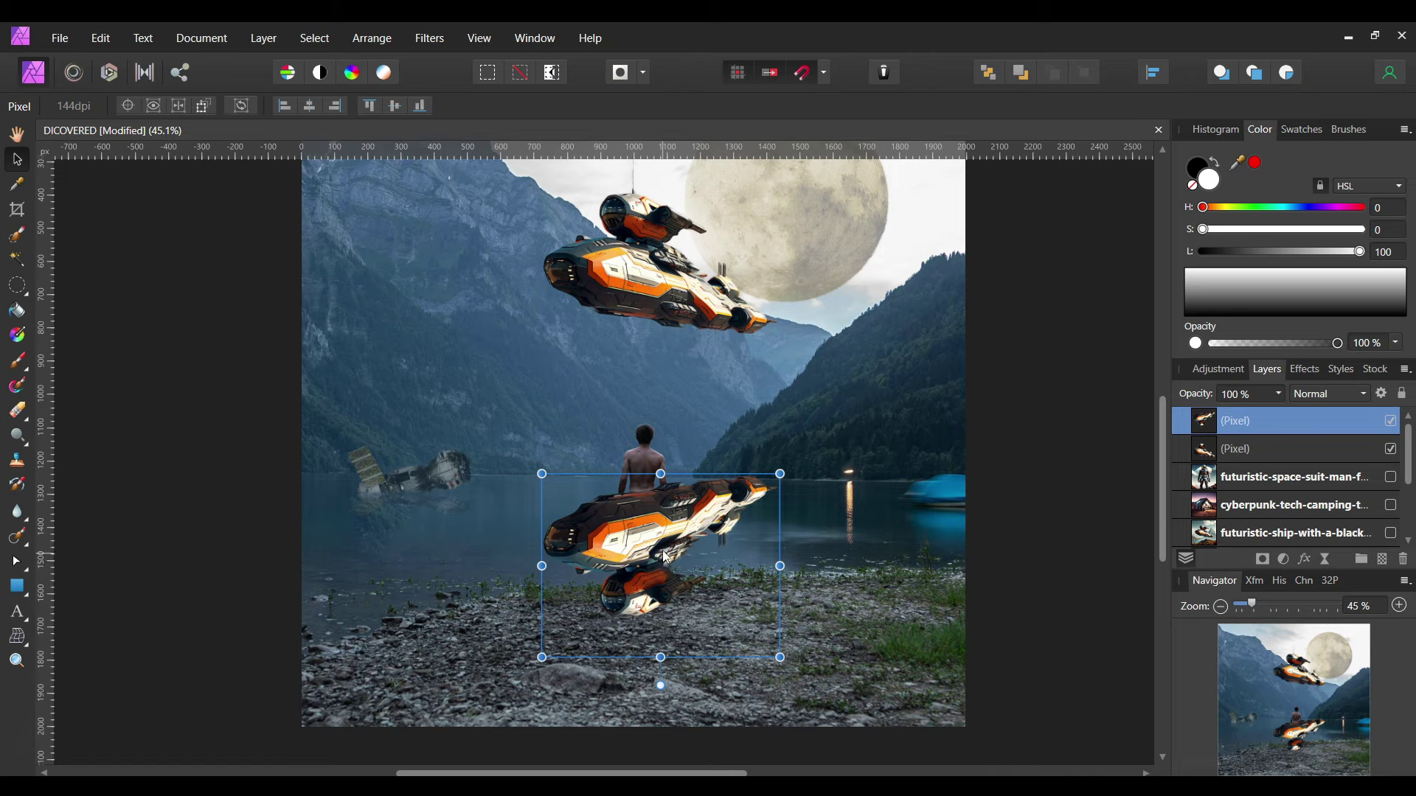
drag(1280, 394, 1165, 415)
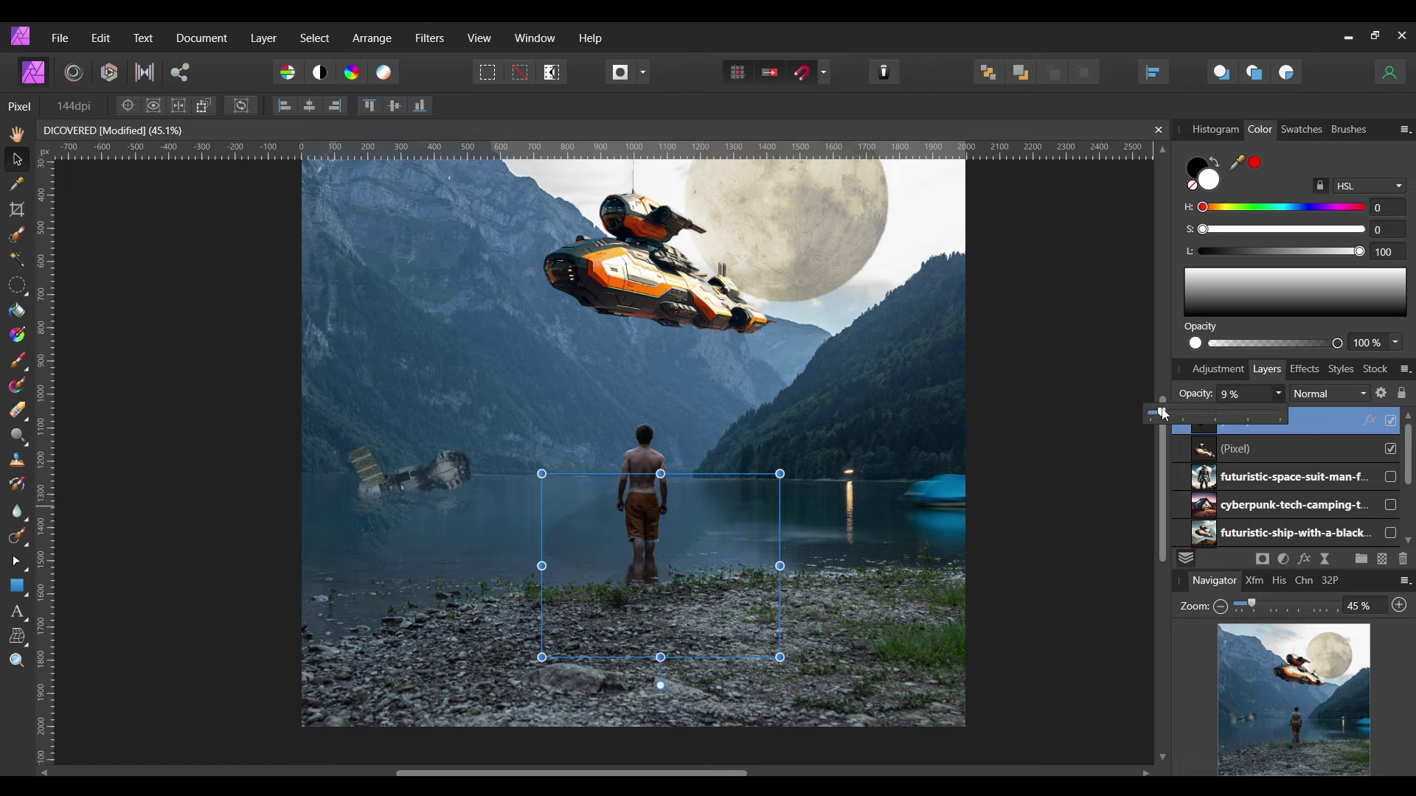
click(1304, 370)
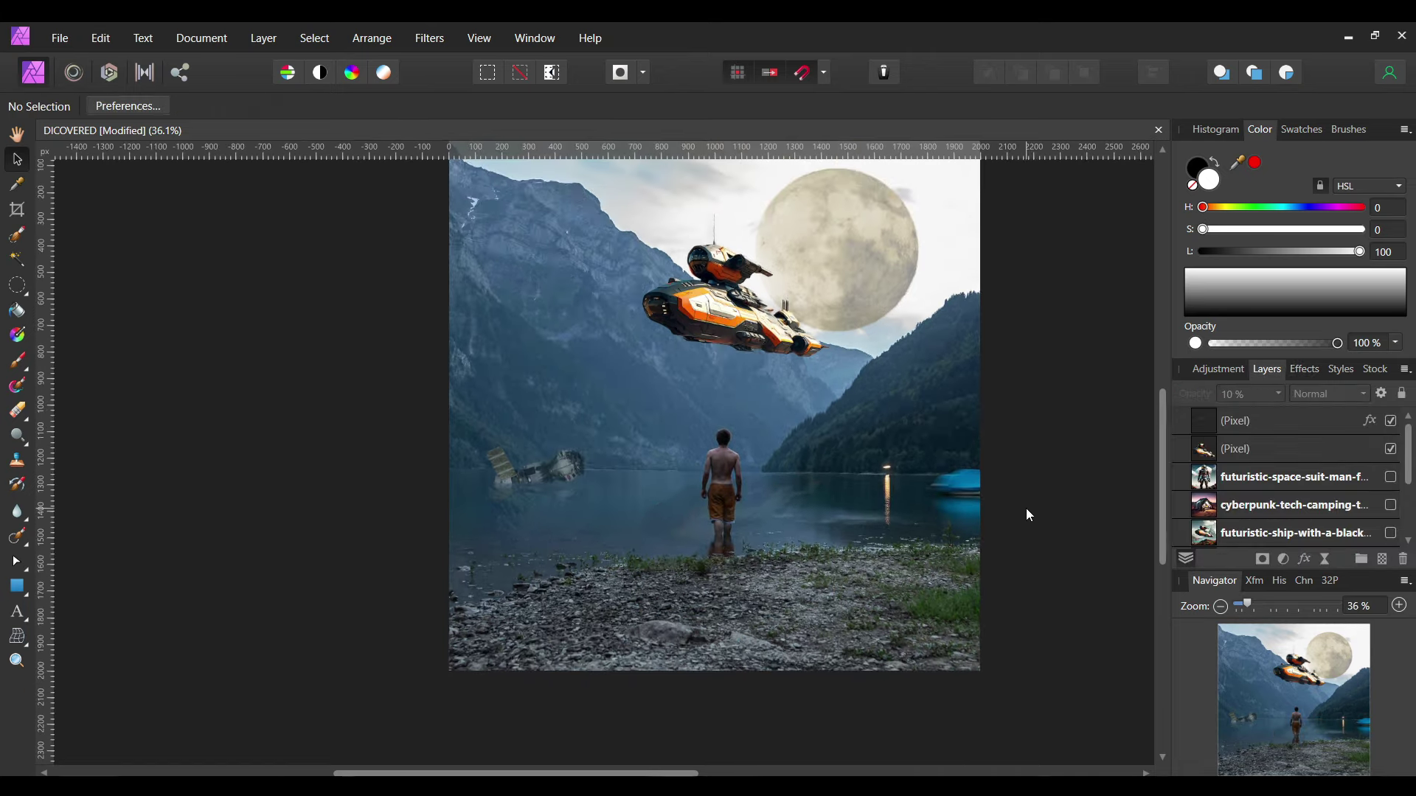
Finish brushing the selection around the futuristic tent with the Selection Brush.
key(w)
scroll(924, 599, up, 3)
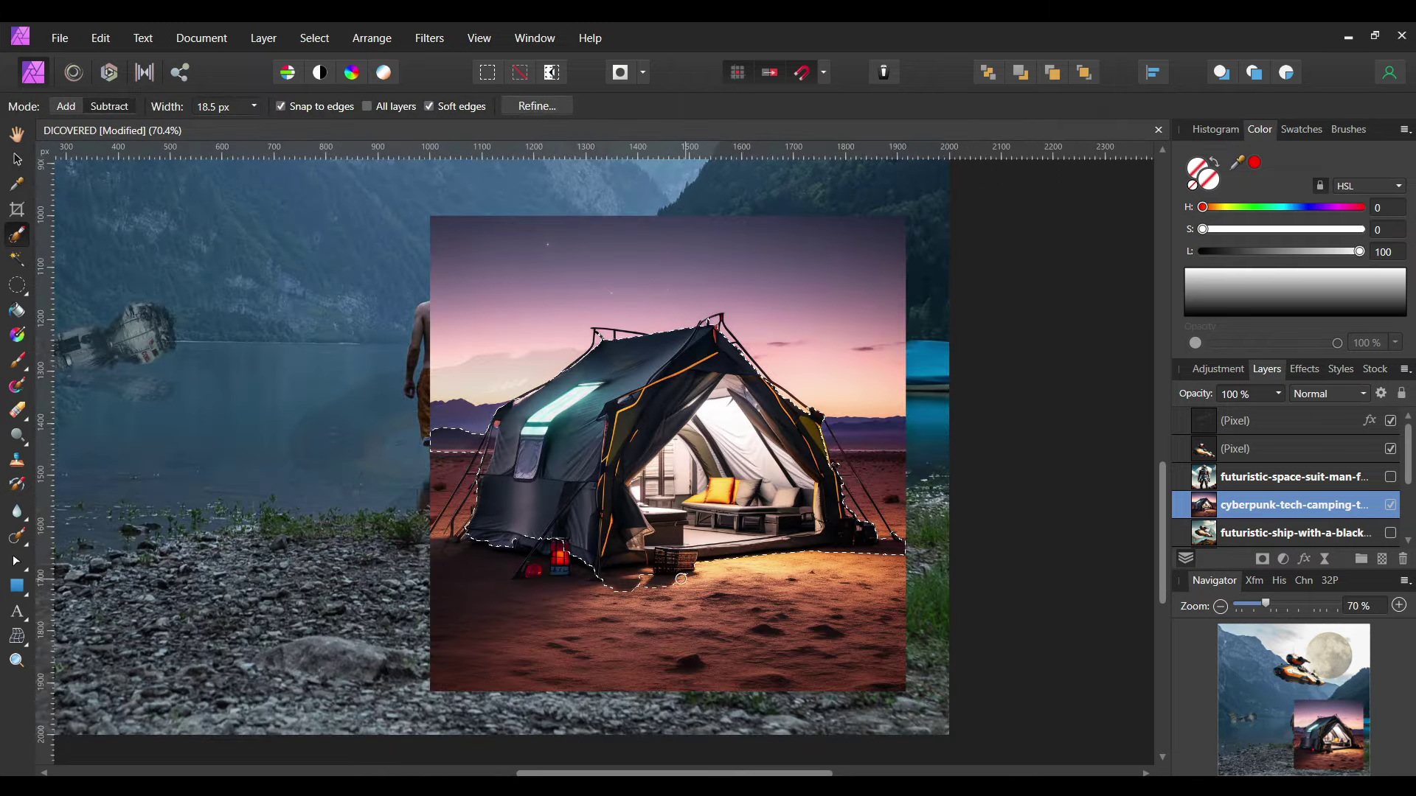
scroll(564, 559, up, 3)
scroll(664, 369, down, 1)
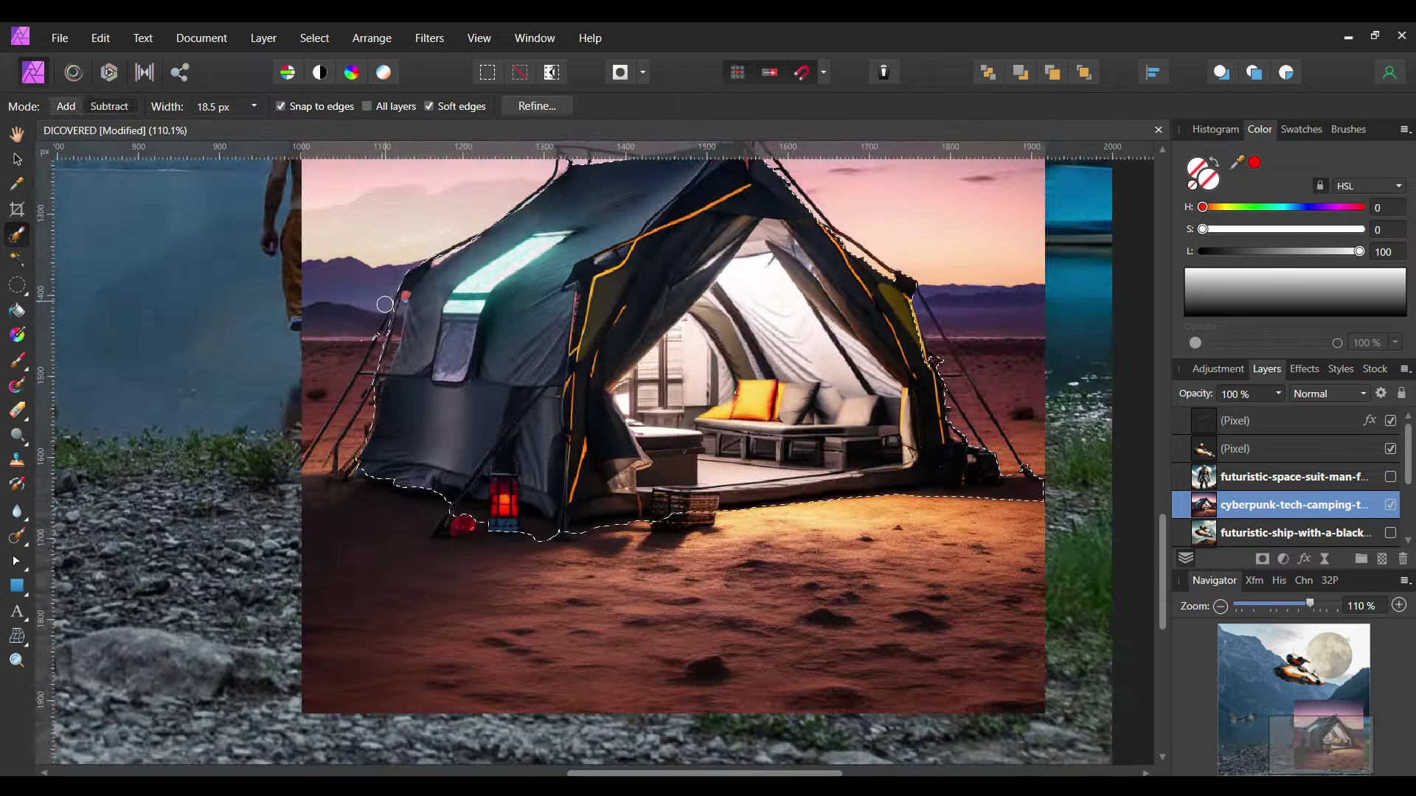
scroll(793, 242, down, 2)
scroll(602, 480, up, 2)
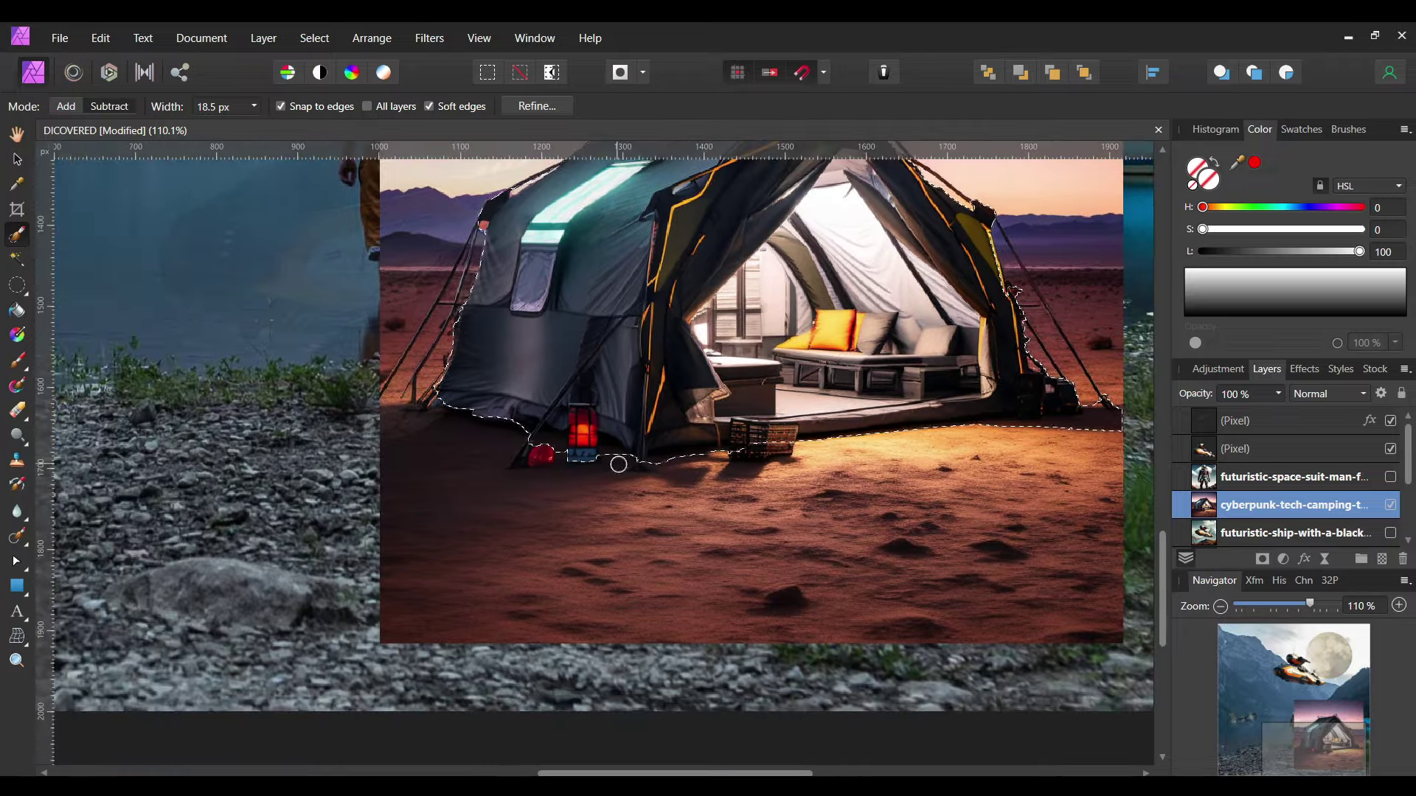
scroll(601, 480, up, 2)
scroll(601, 480, up, 2)
scroll(602, 480, right, 6)
scroll(754, 386, right, 3)
scroll(754, 386, up, 1)
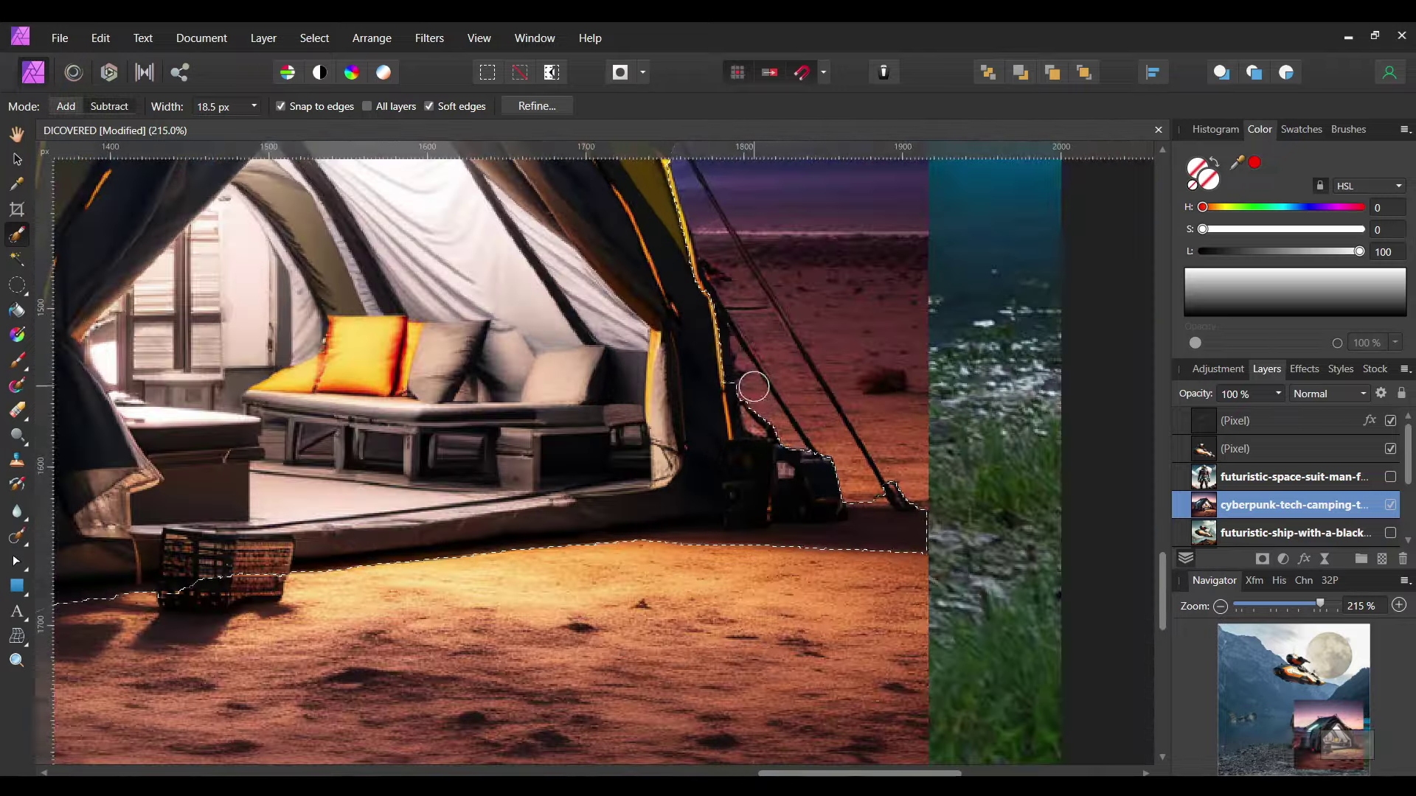
scroll(893, 489, down, 2)
scroll(662, 528, up, 1)
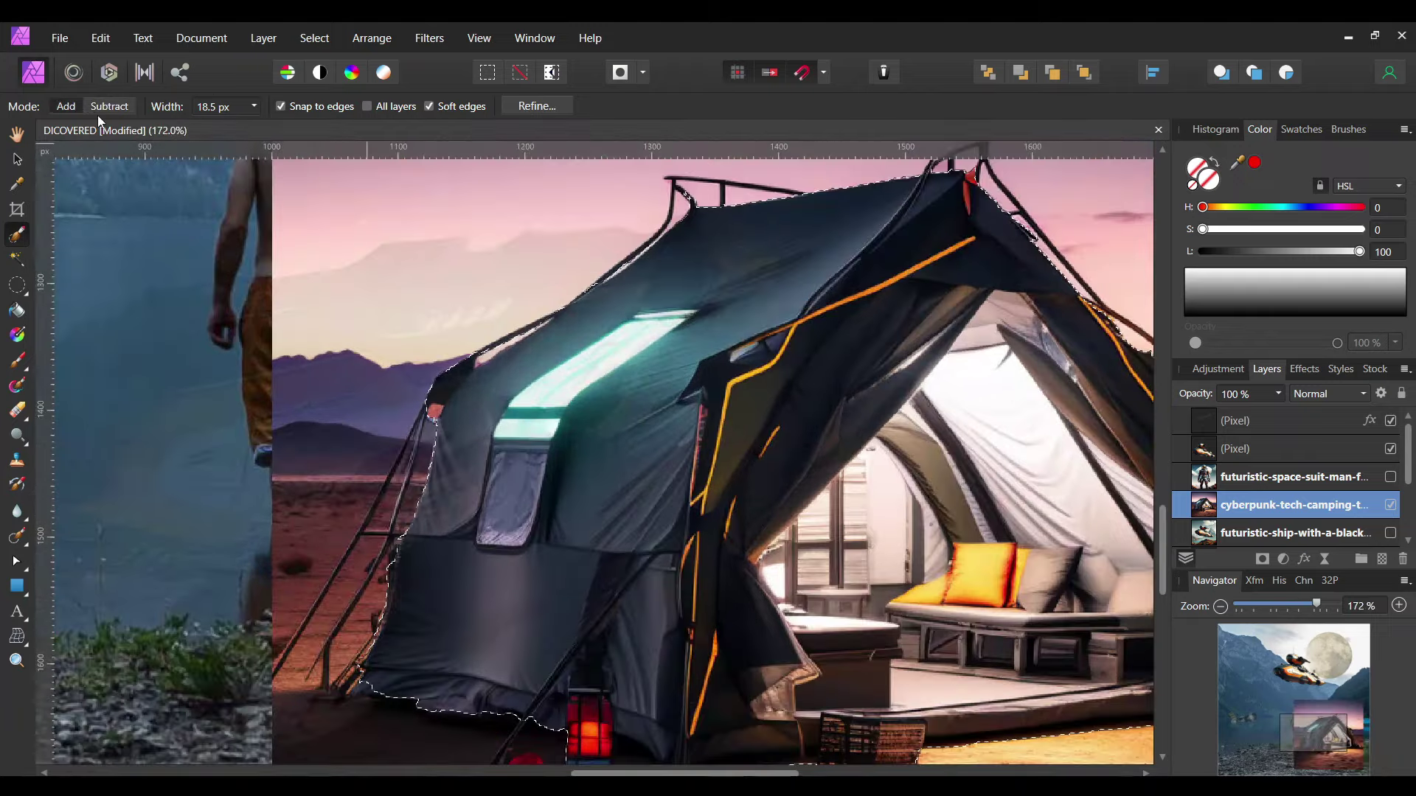
Refine and apply the tent selection, putting the cut-out tent on its own layer.
key(ctrl+alt+r)
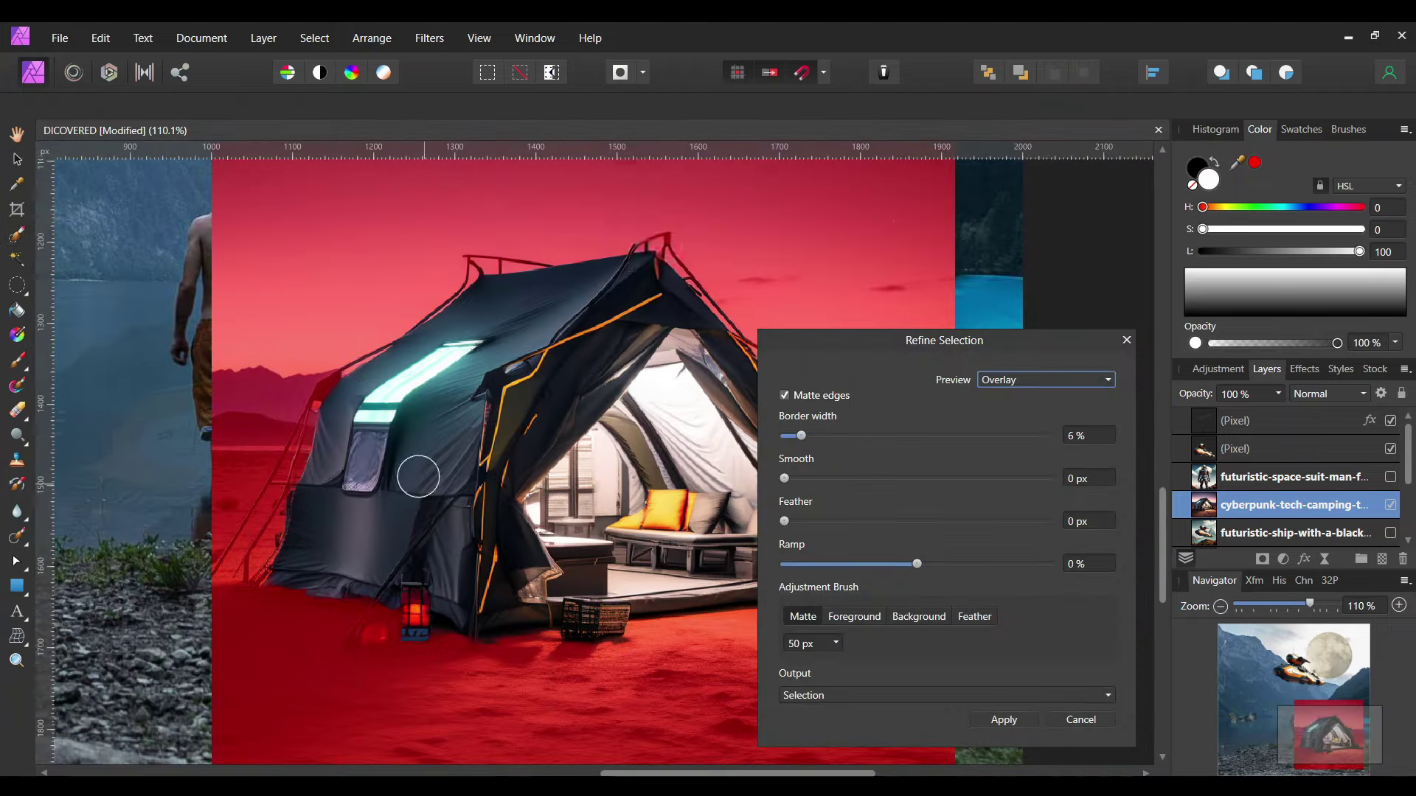
scroll(292, 430, down, 2)
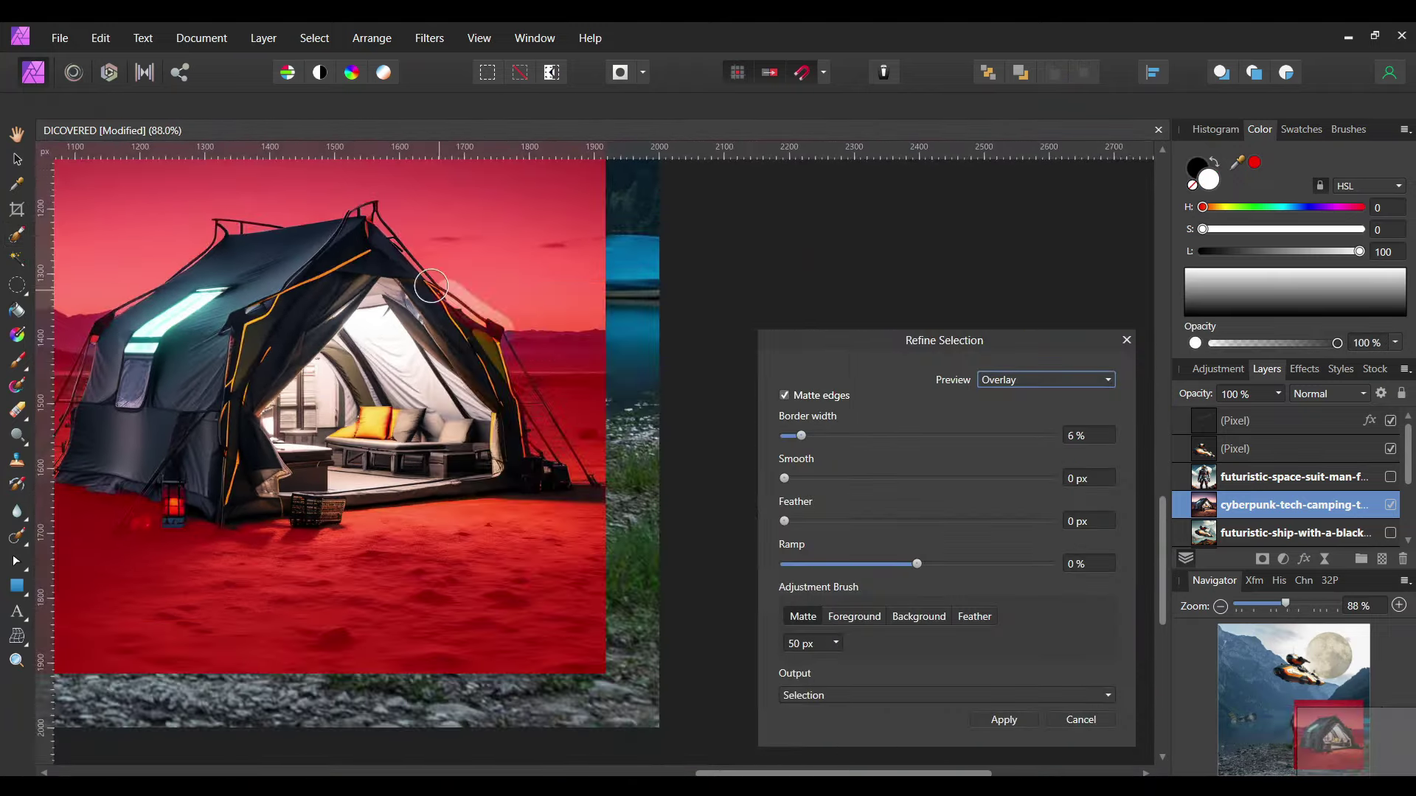
click(947, 696)
click(811, 760)
click(1004, 720)
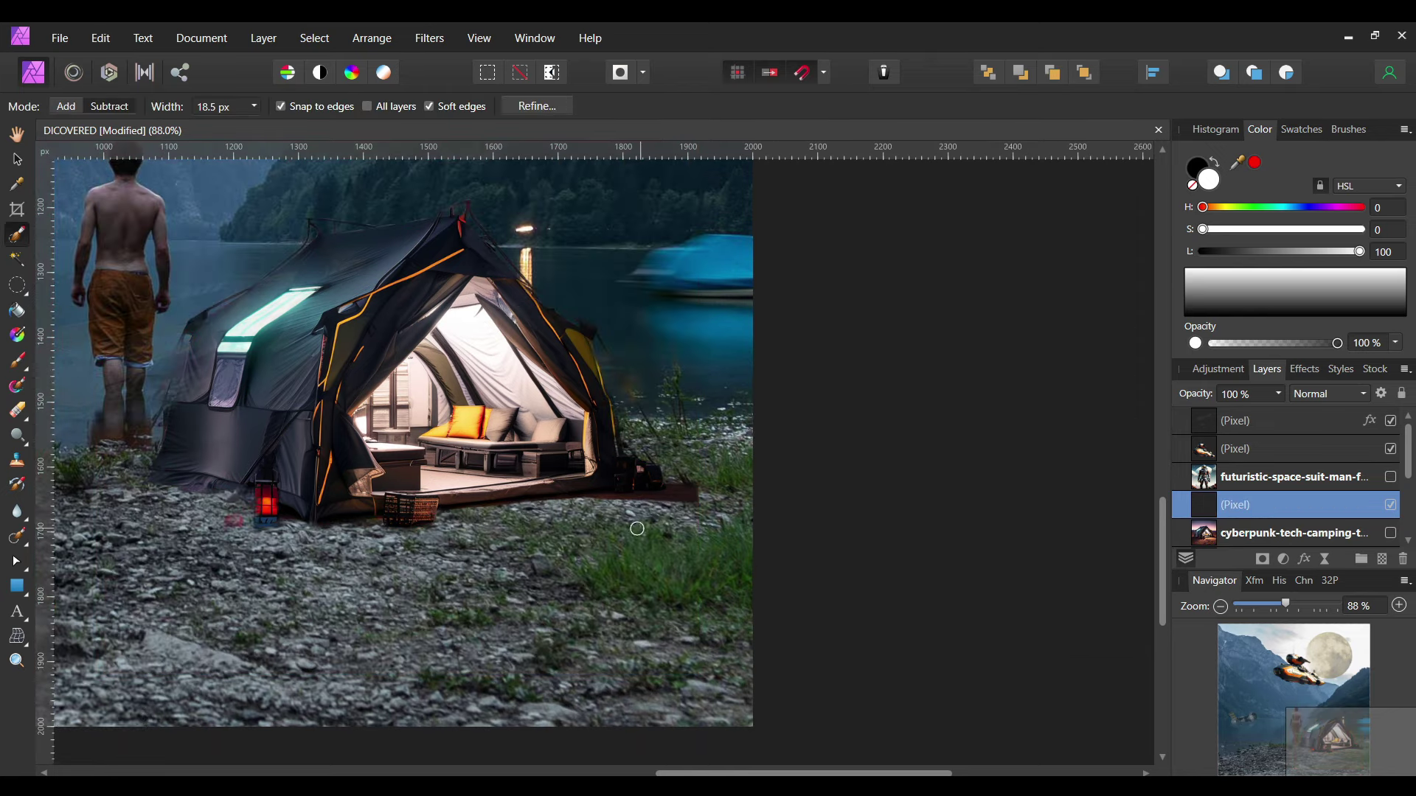
key(v)
scroll(625, 523, down, 2)
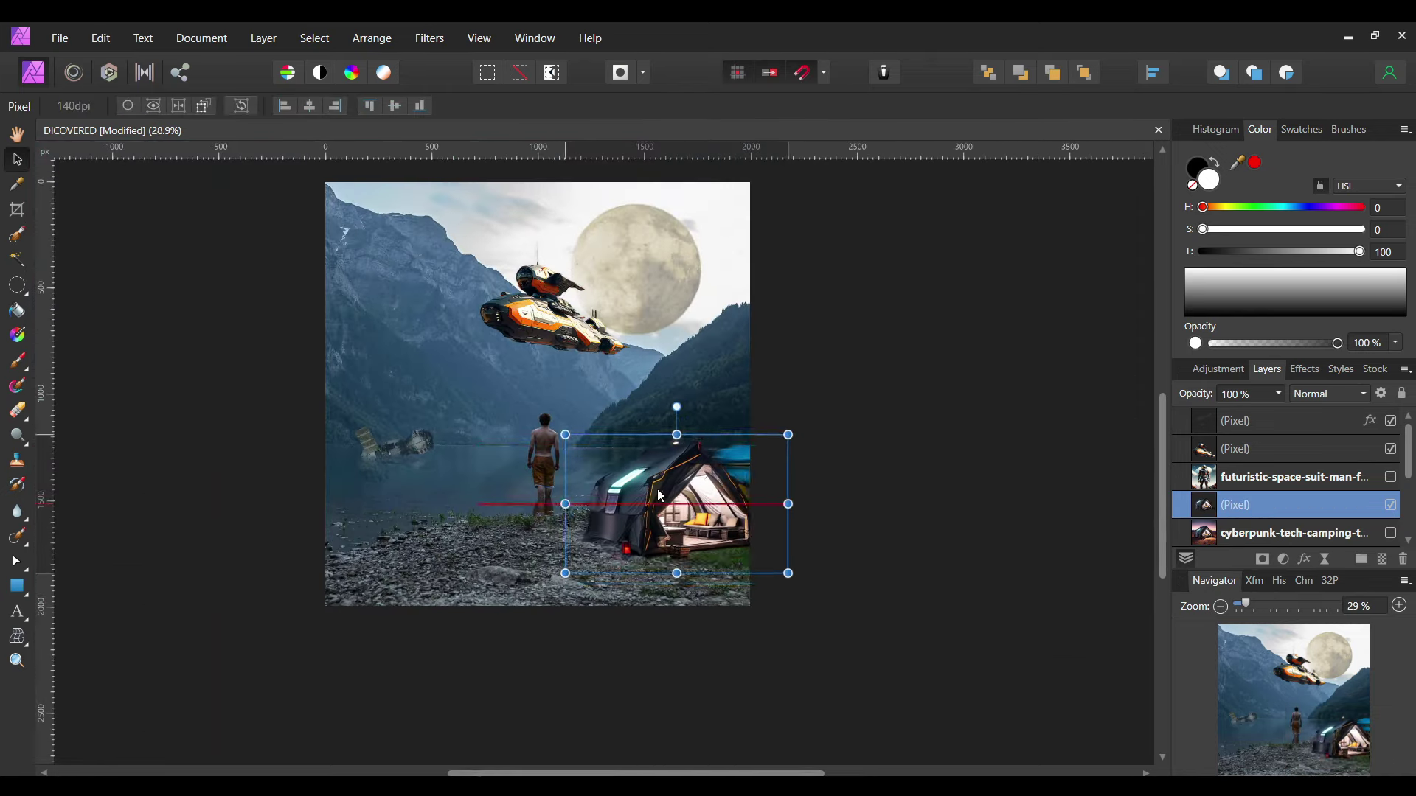
Move the tent onto the shore scene, flip it horizontally and shift it right.
mouse_move(581, 476)
mouse_down()
mouse_move(603, 539)
mouse_move(701, 481)
mouse_up()
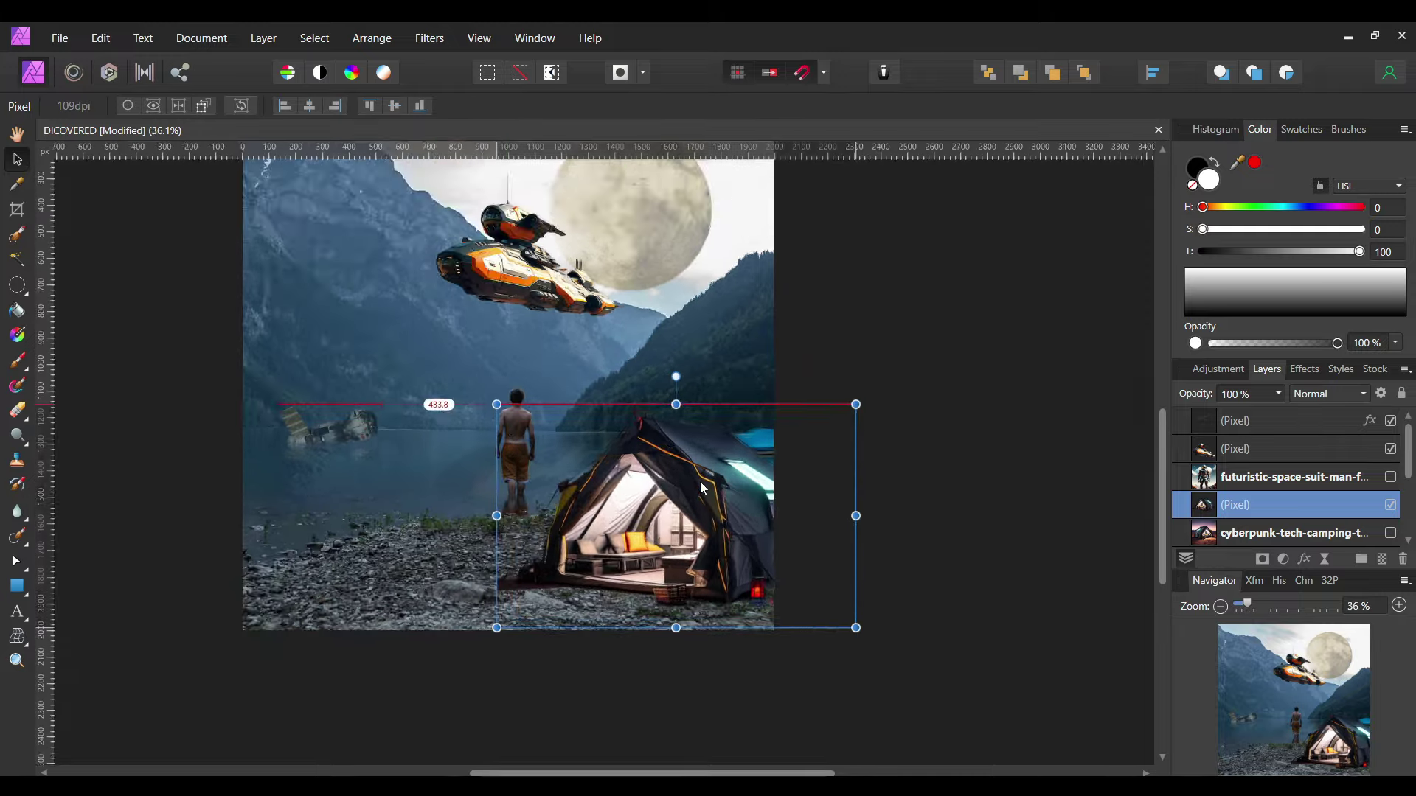
scroll(701, 481, down, 3)
scroll(742, 527, up, 2)
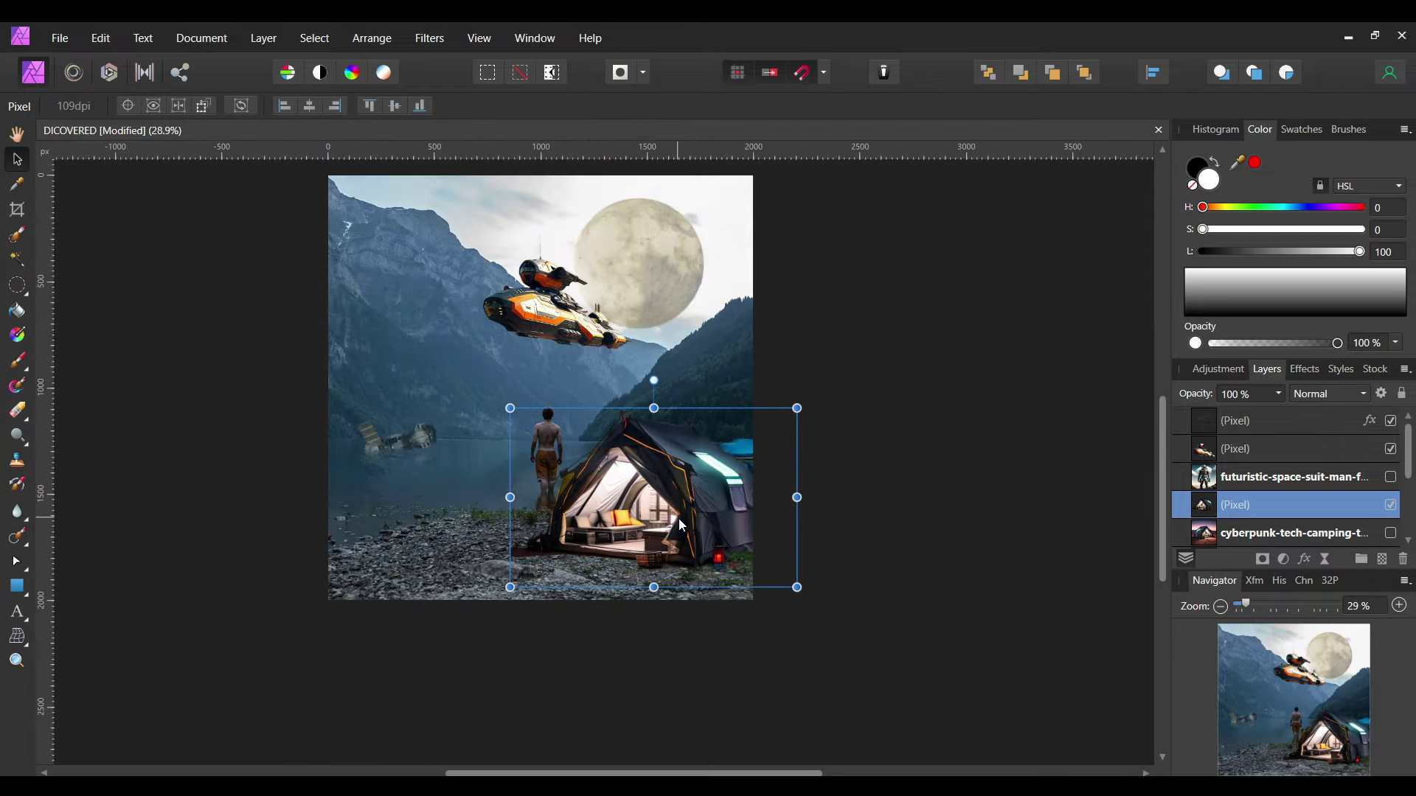
scroll(678, 519, up, 1)
right_click(446, 524)
click(171, 359)
drag(353, 511, 611, 511)
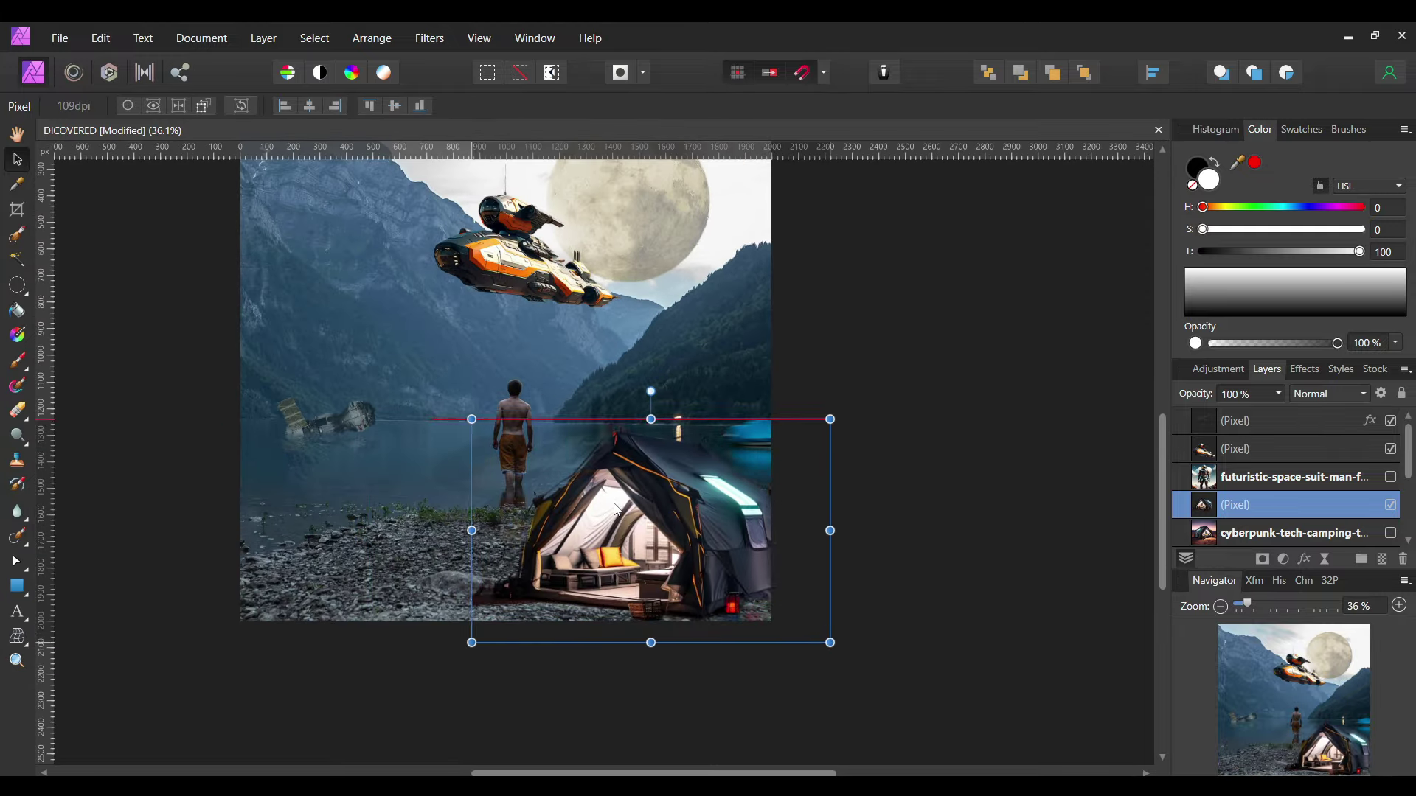
scroll(611, 511, down, 1)
Give the tent a Color Overlay blended with Multiply, keeping the layer itself Normal.
click(1304, 369)
click(1193, 453)
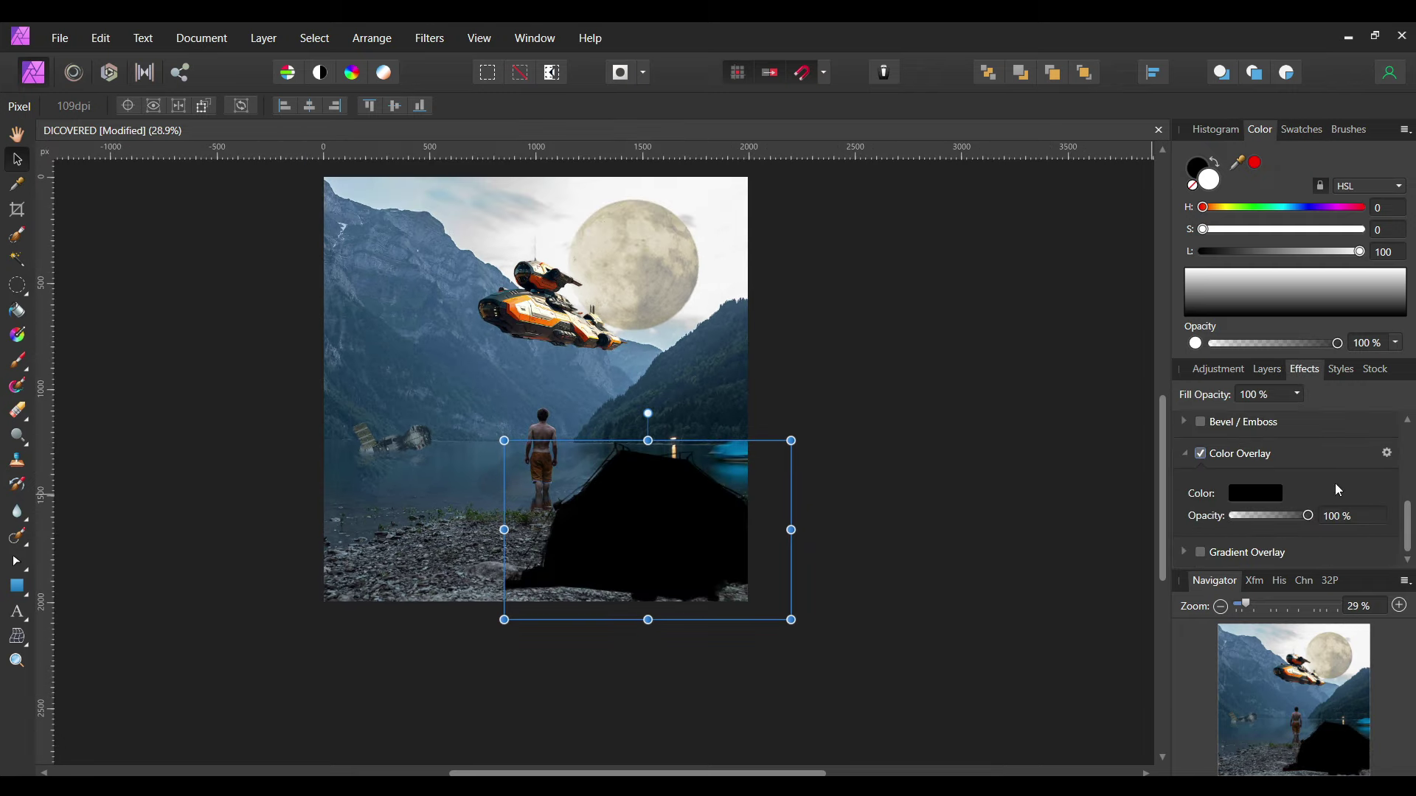
click(1384, 453)
drag(1205, 332, 634, 266)
click(1186, 267)
scroll(1122, 553, down, 5)
scroll(1141, 344, up, 5)
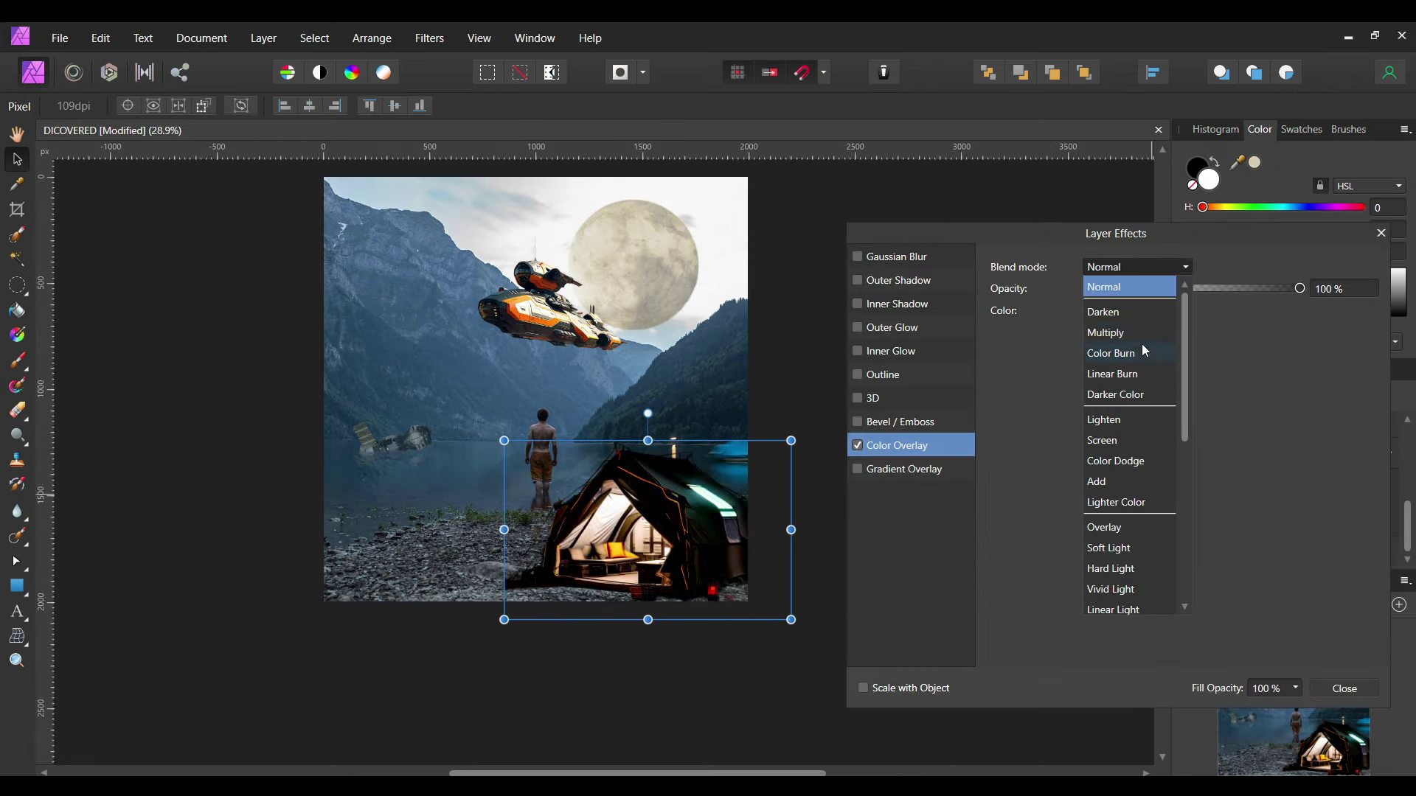
click(1141, 341)
click(1381, 233)
click(1307, 395)
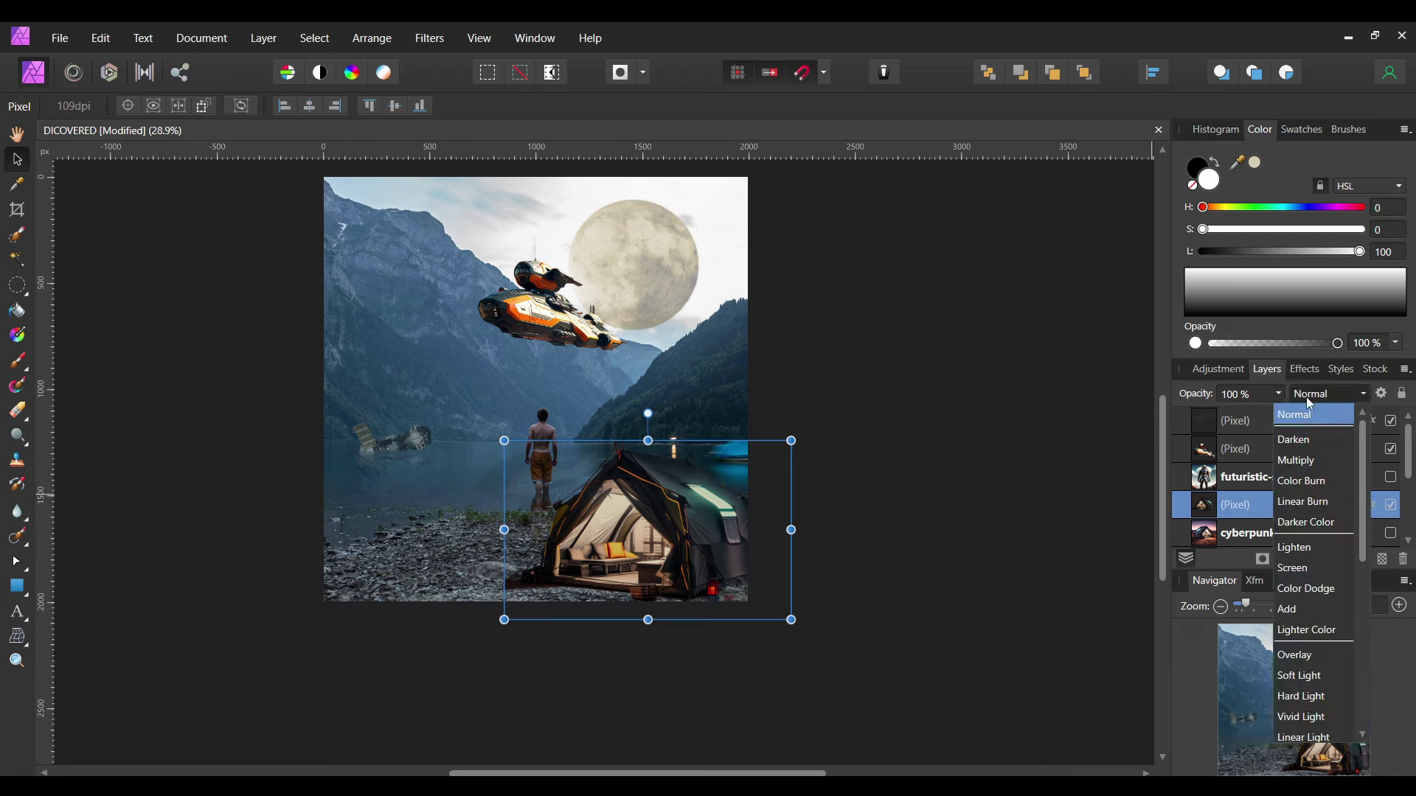
key(Escape)
Scale the tent down proportionally on the lower-right shore.
scroll(807, 369, up, 1)
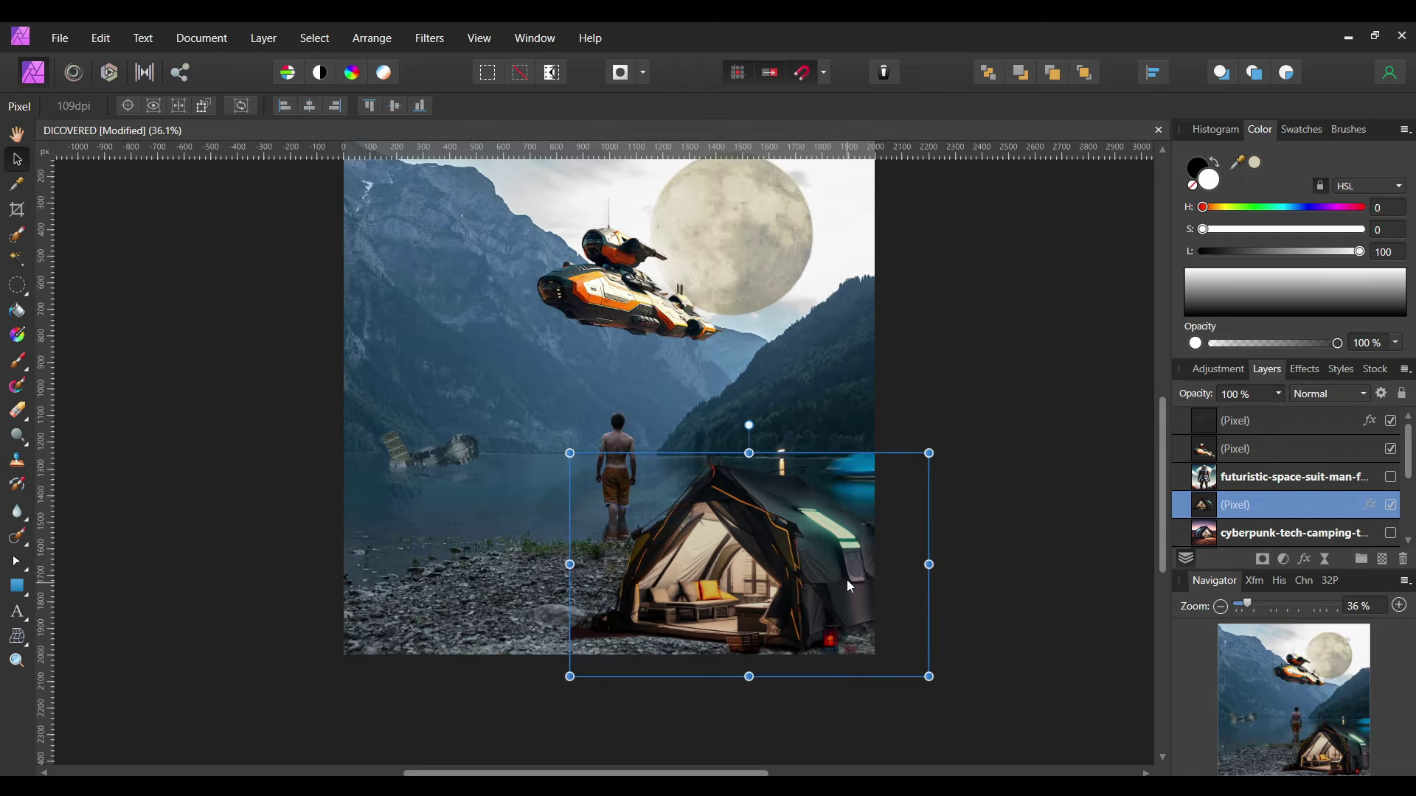
scroll(733, 536, up, 1)
drag(528, 711, 647, 632)
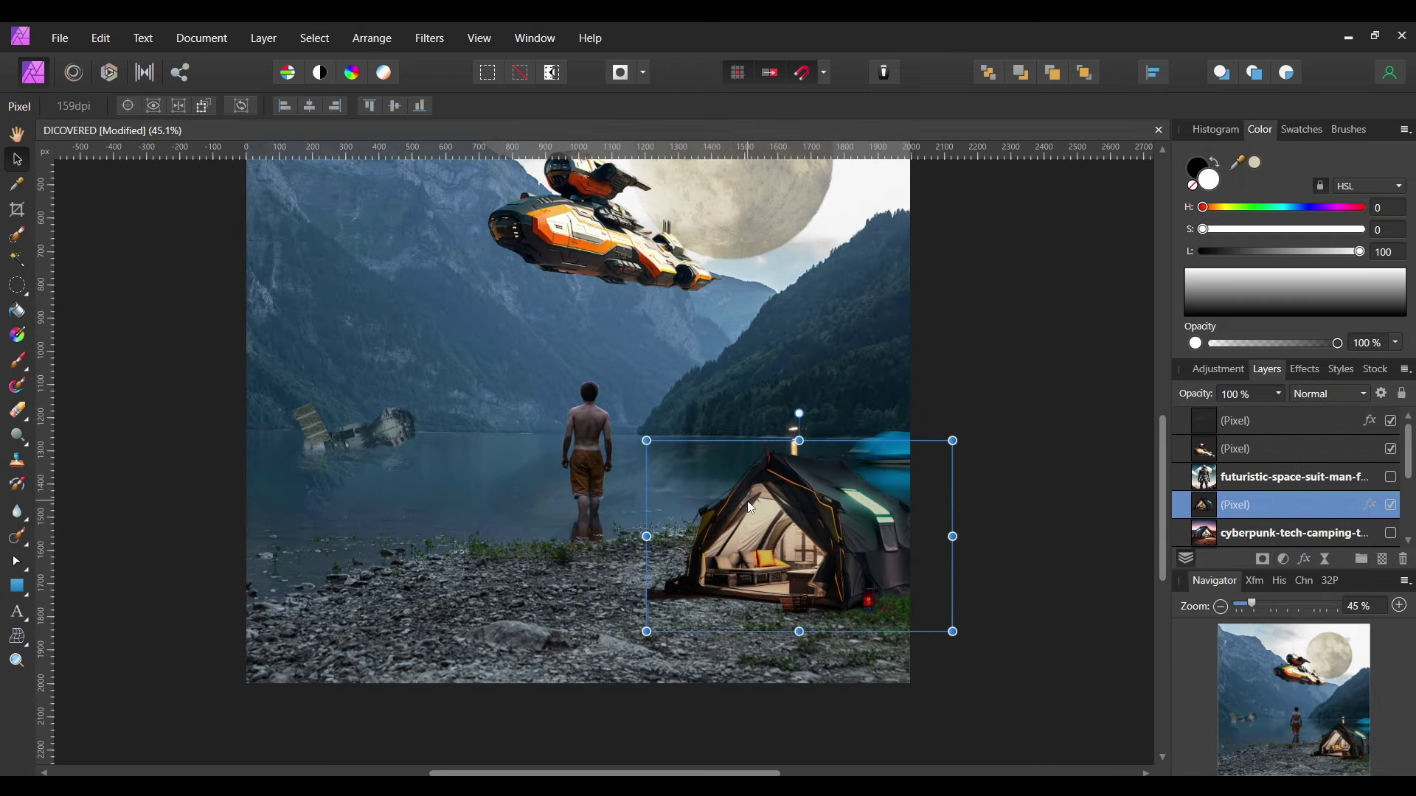
click(964, 603)
Enlarge the spaceship together with its reflection layer.
scroll(964, 604, down, 1)
click(1283, 448)
shift+click(1283, 420)
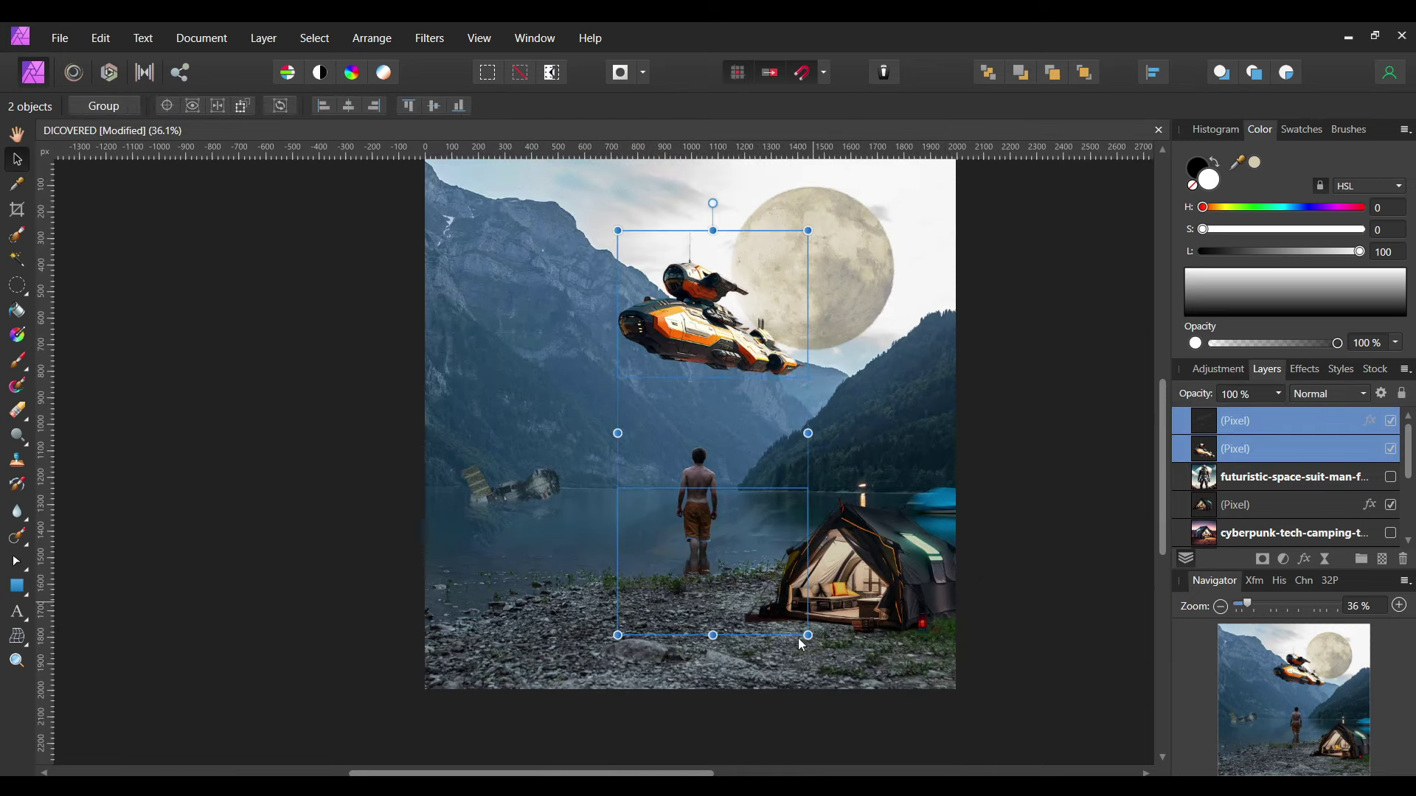
drag(809, 635, 829, 676)
click(988, 475)
scroll(988, 475, down, 2)
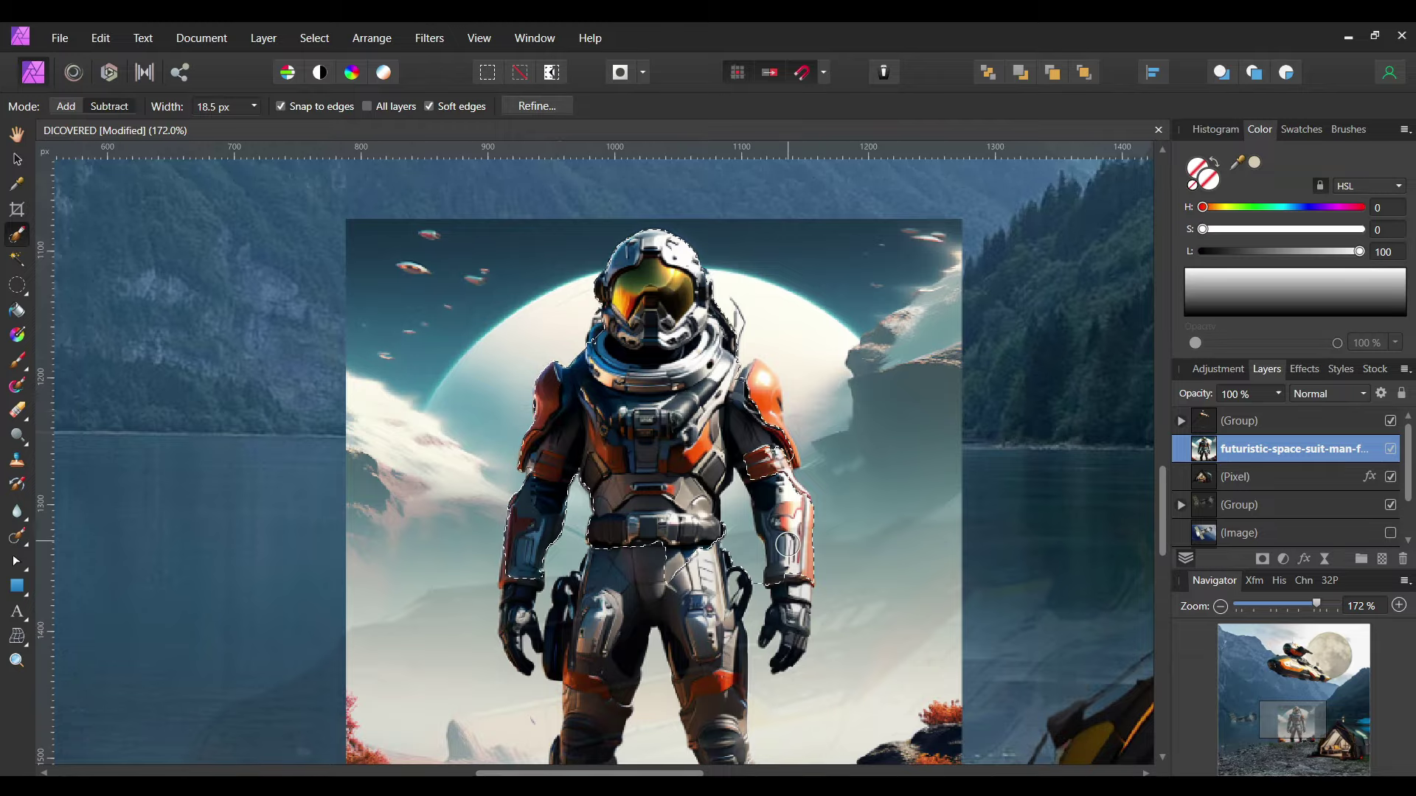
Brush a selection over the astronaut, working around the whole figure.
scroll(788, 545, down, 3)
drag(787, 544, 794, 562)
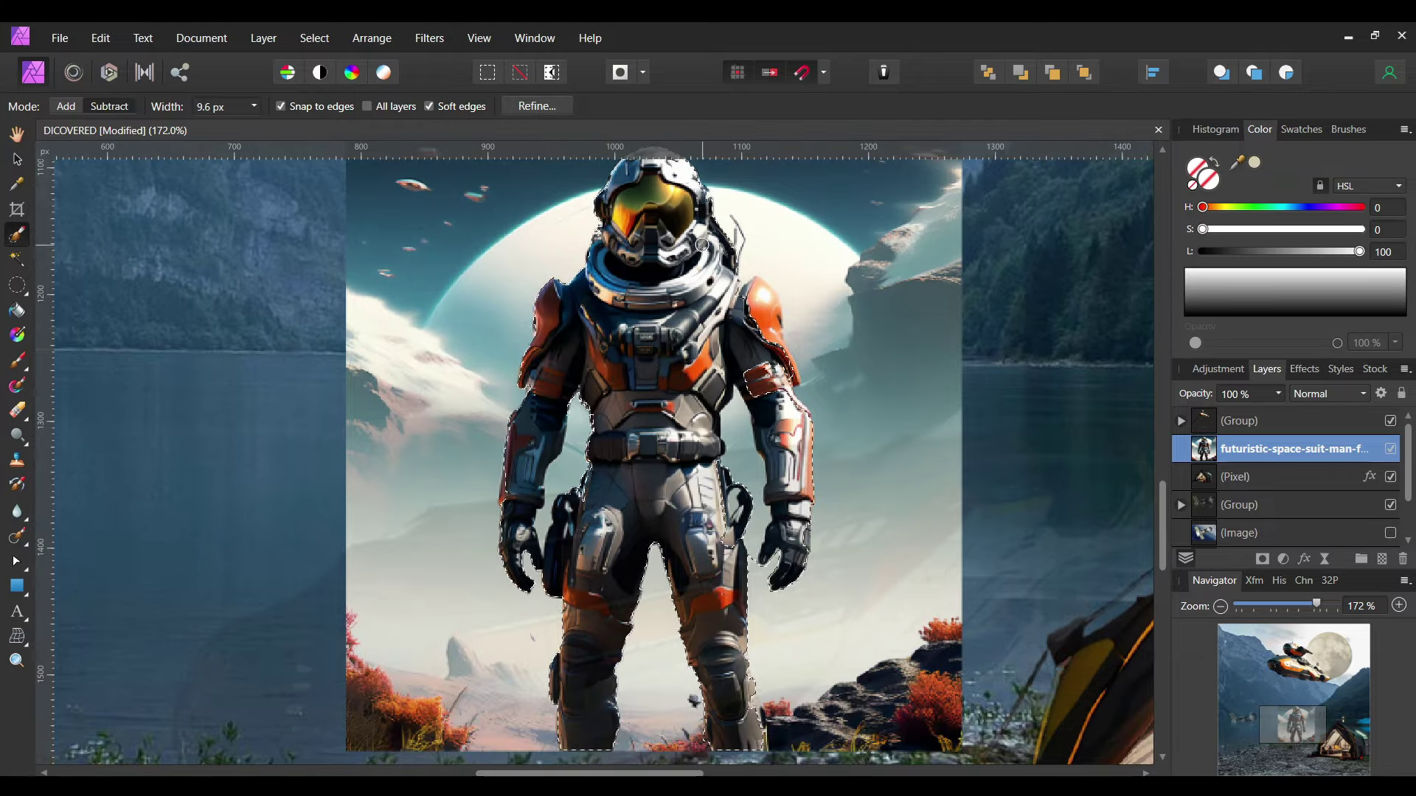
scroll(764, 310, up, 3)
scroll(800, 396, down, 2)
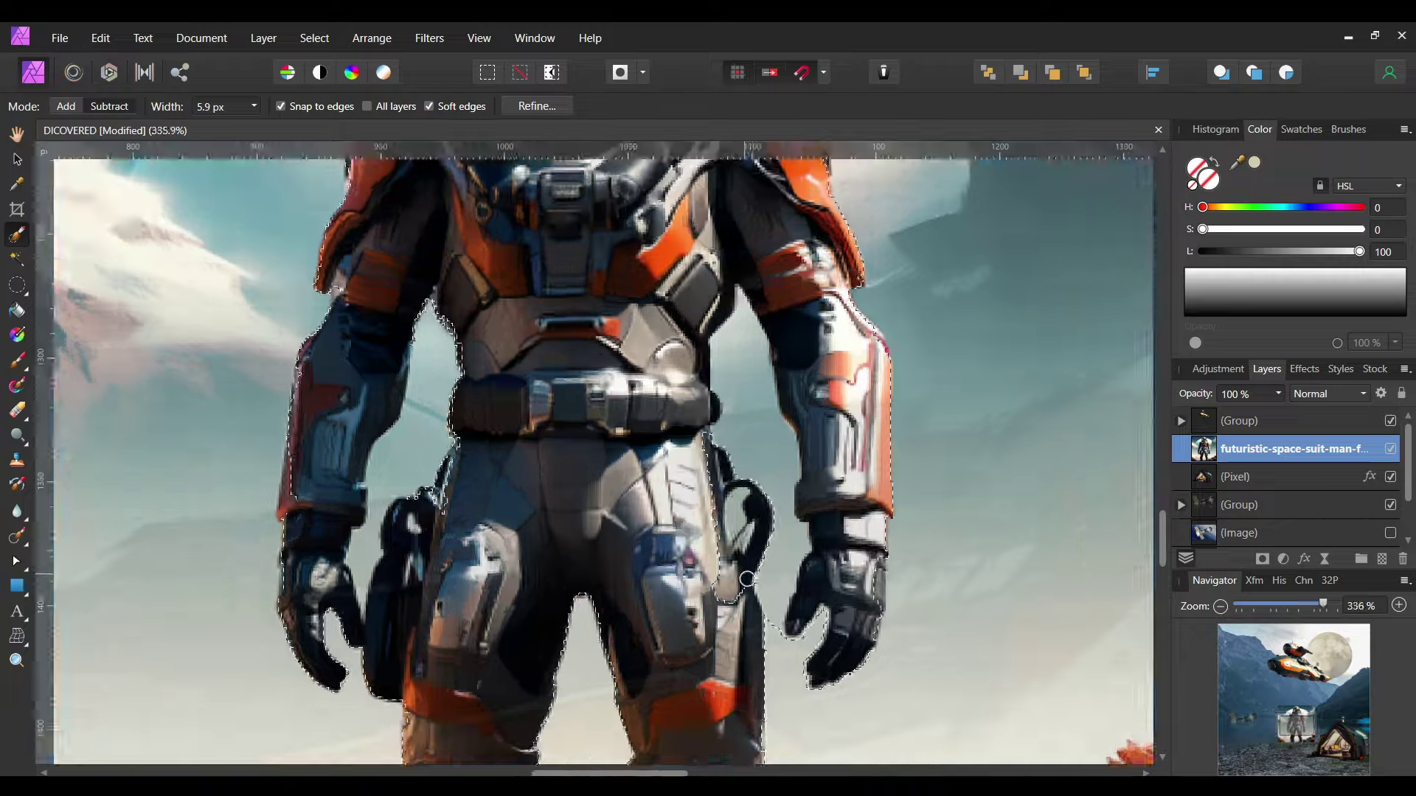
scroll(552, 404, down, 2)
scroll(552, 403, down, 2)
scroll(552, 404, down, 2)
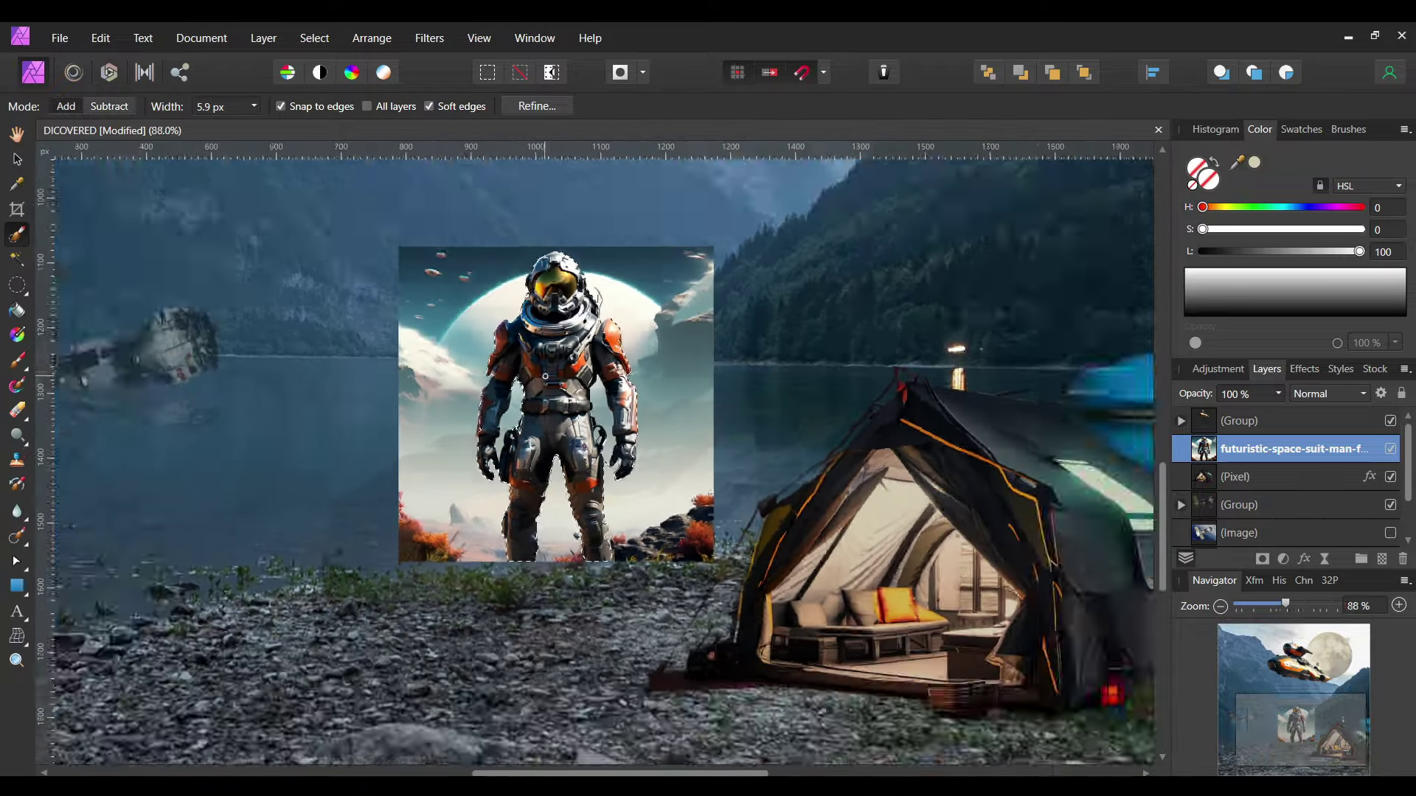
scroll(590, 457, up, 1)
scroll(629, 514, up, 2)
scroll(604, 334, up, 2)
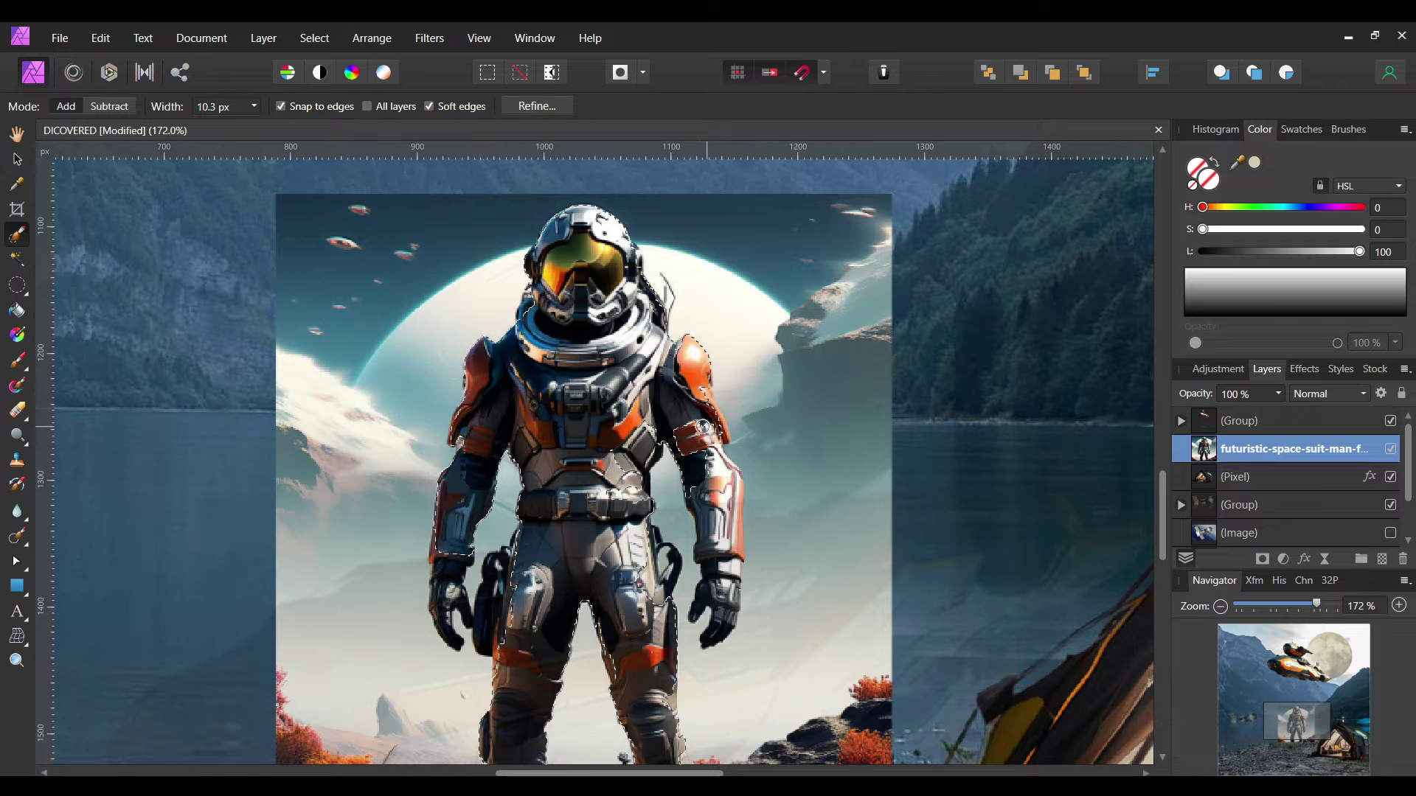
scroll(630, 455, down, 3)
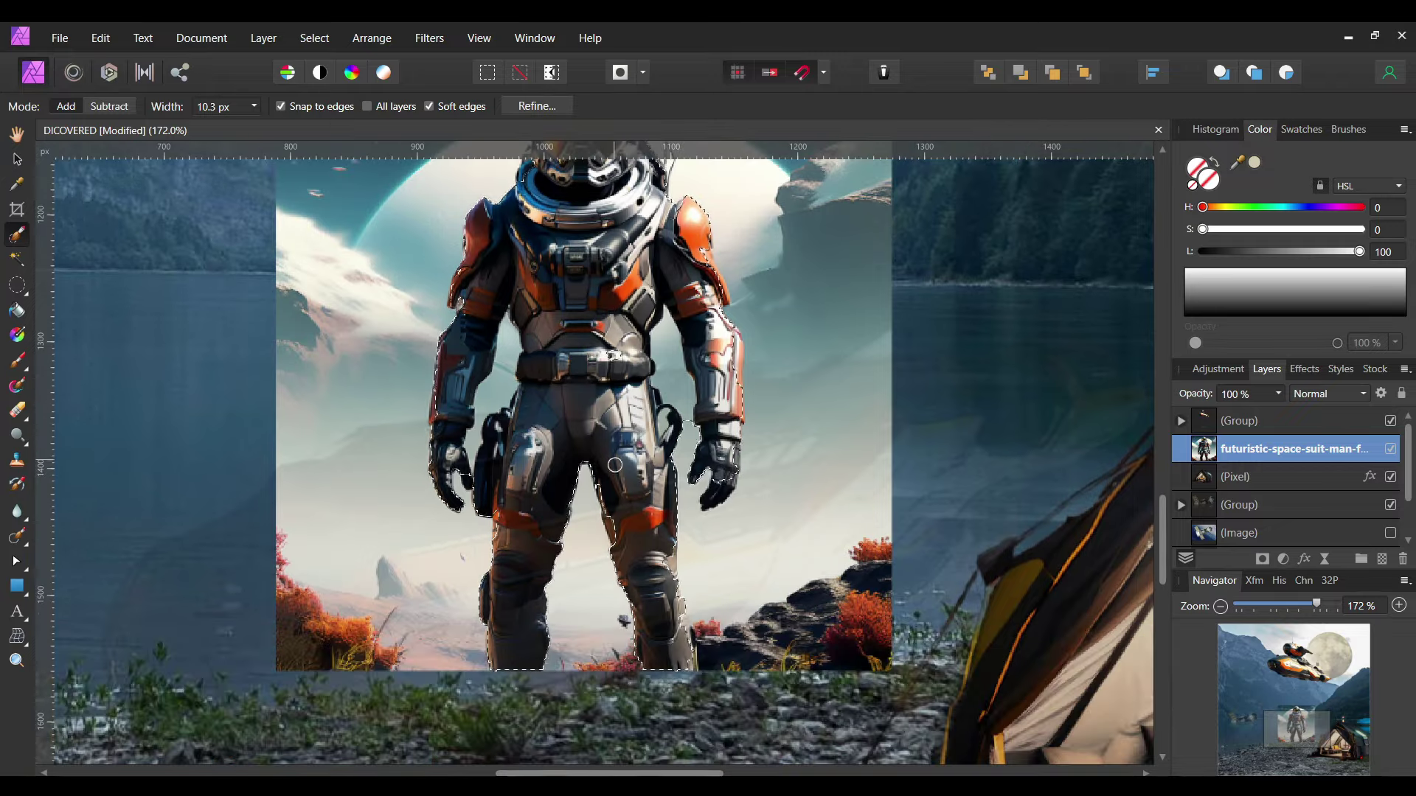
scroll(612, 501, down, 1)
scroll(443, 369, up, 1)
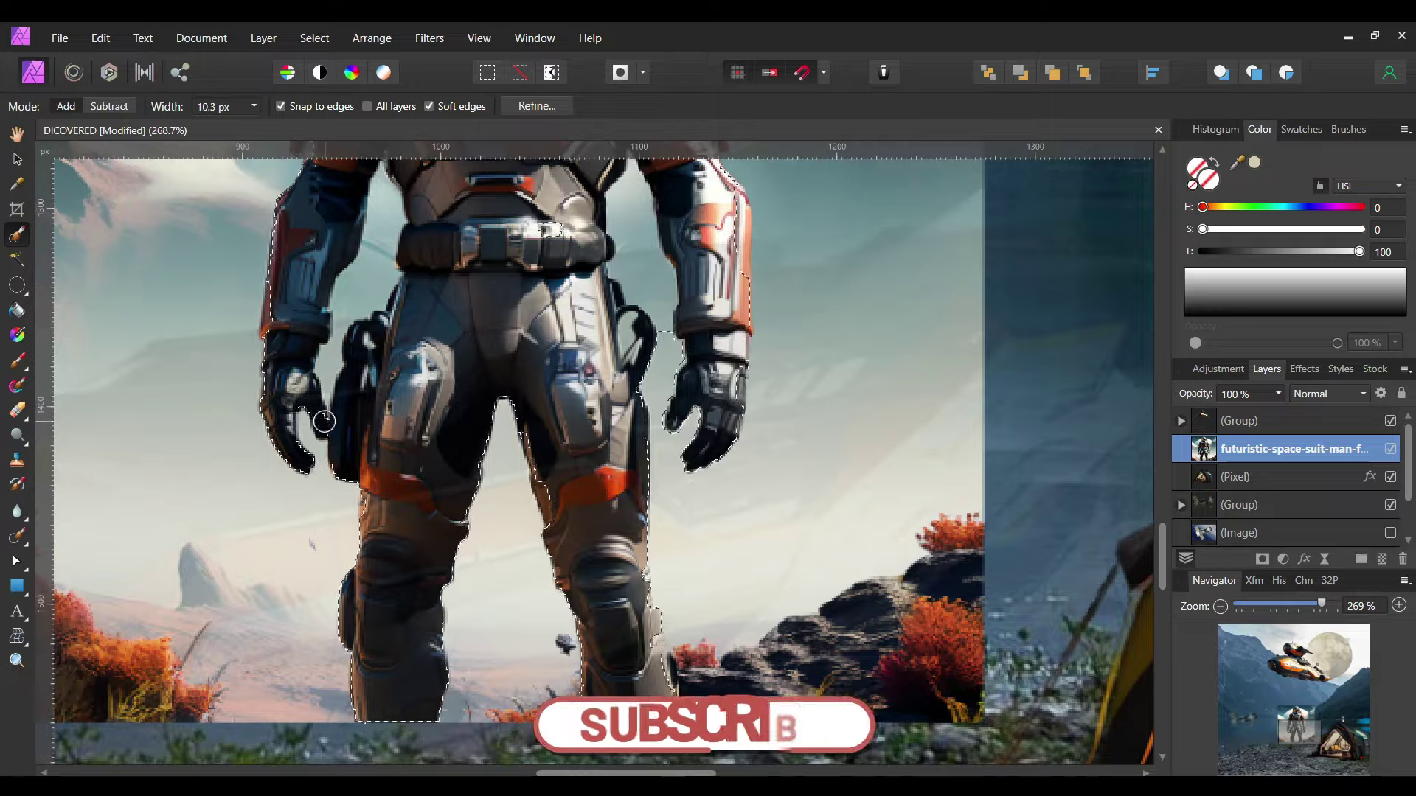
scroll(331, 284, up, 1)
scroll(337, 232, down, 1)
scroll(519, 244, up, 3)
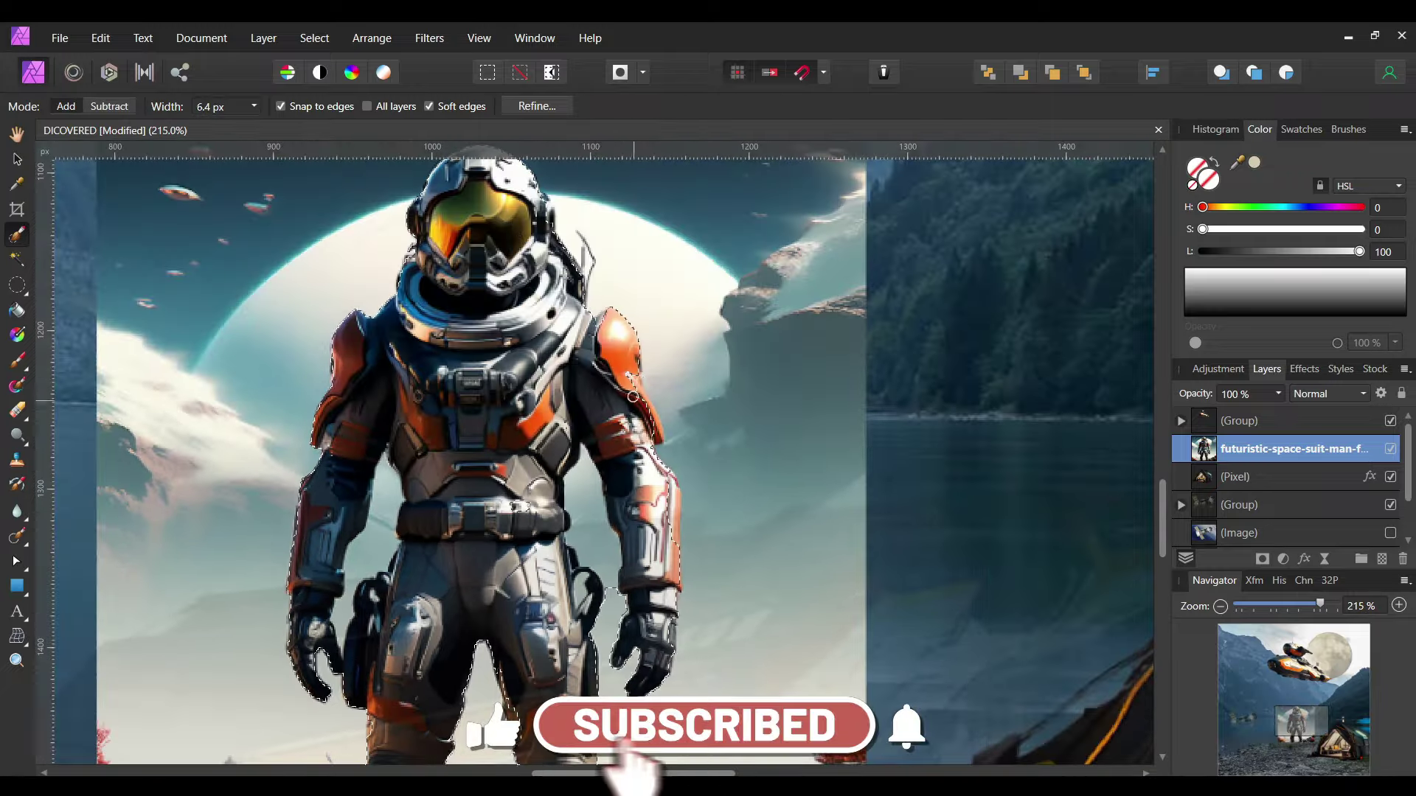
scroll(633, 397, down, 1)
Finish the astronaut selection with a smaller brush and bring up Refine Selection.
key(bracketleft)
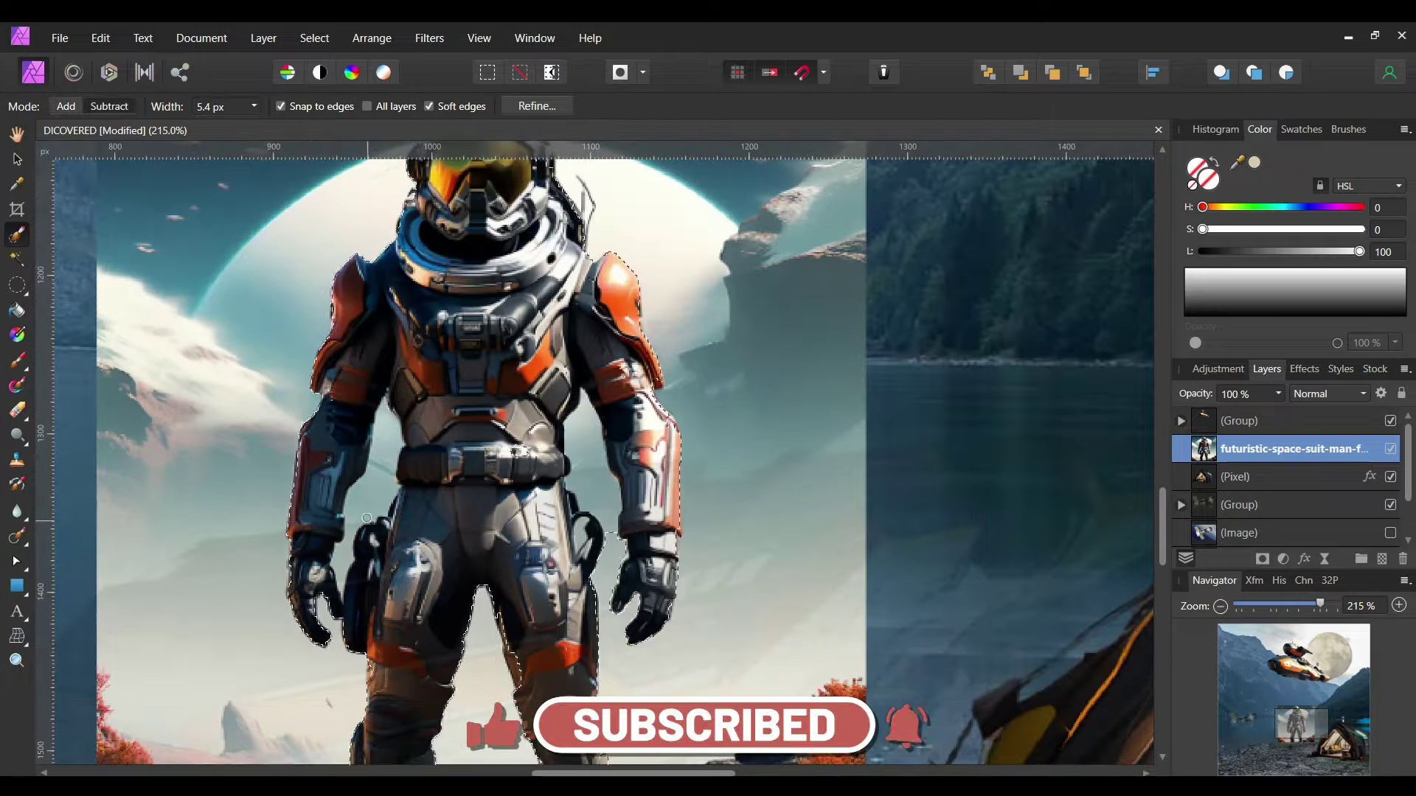
scroll(600, 538, down, 2)
scroll(706, 643, up, 2)
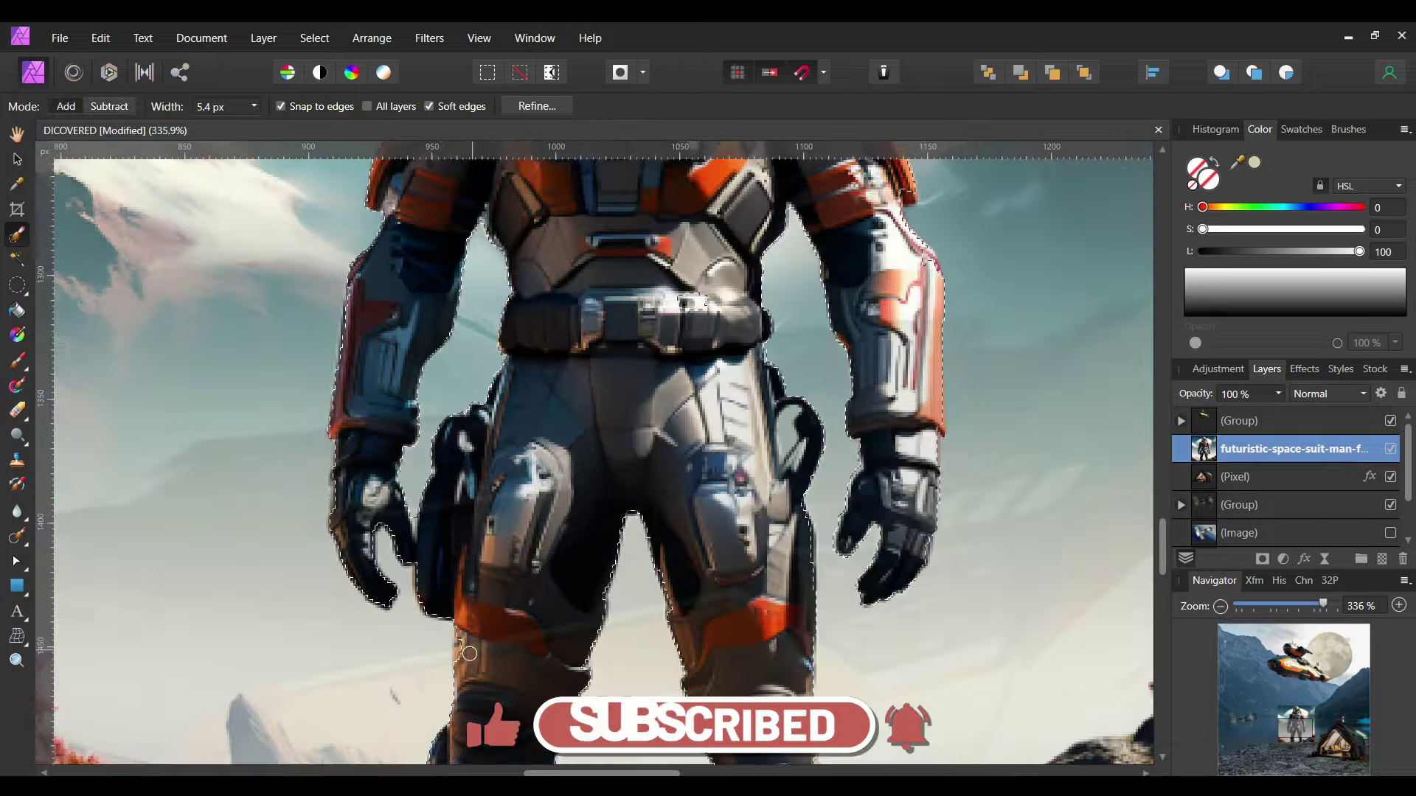
scroll(727, 626, down, 3)
scroll(726, 626, right, 1)
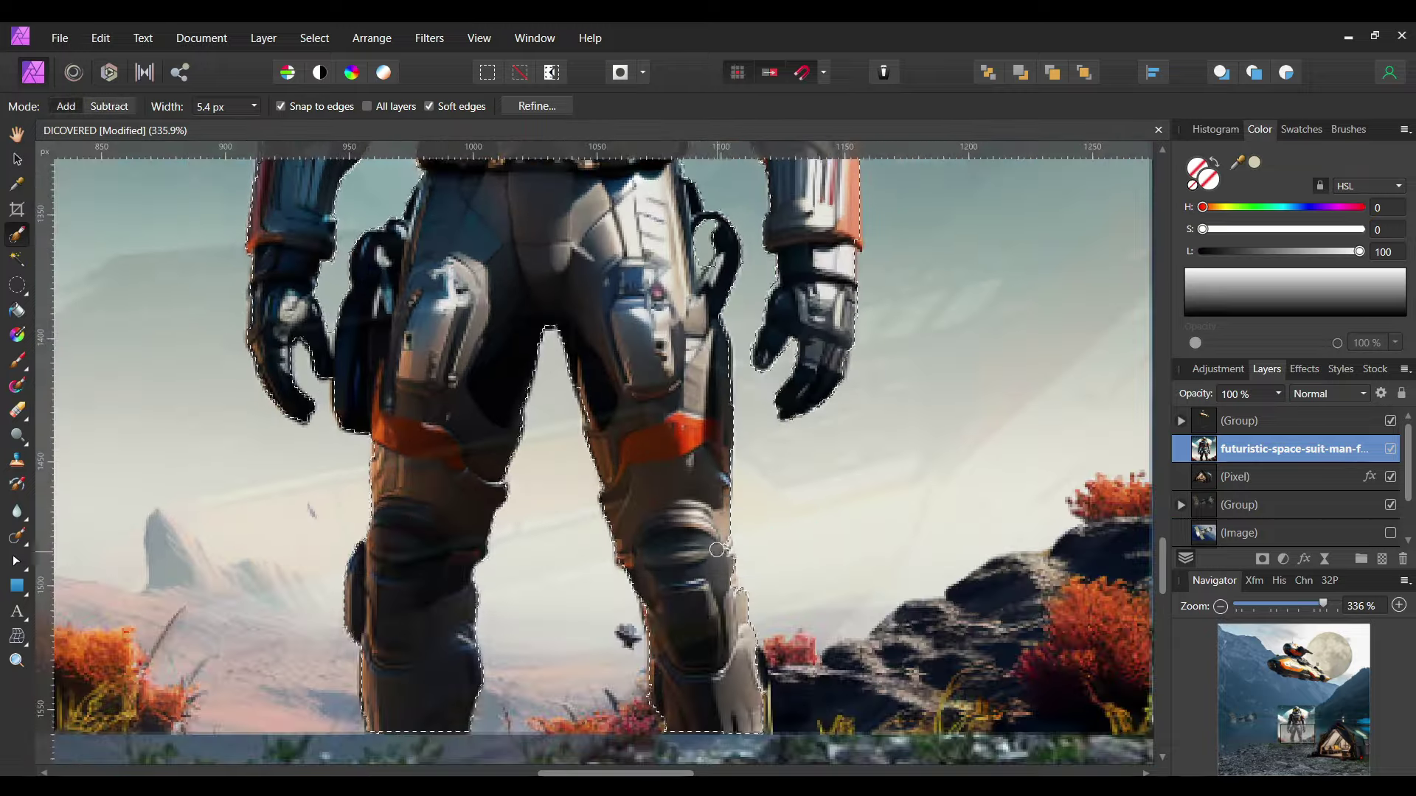
scroll(717, 550, down, 3)
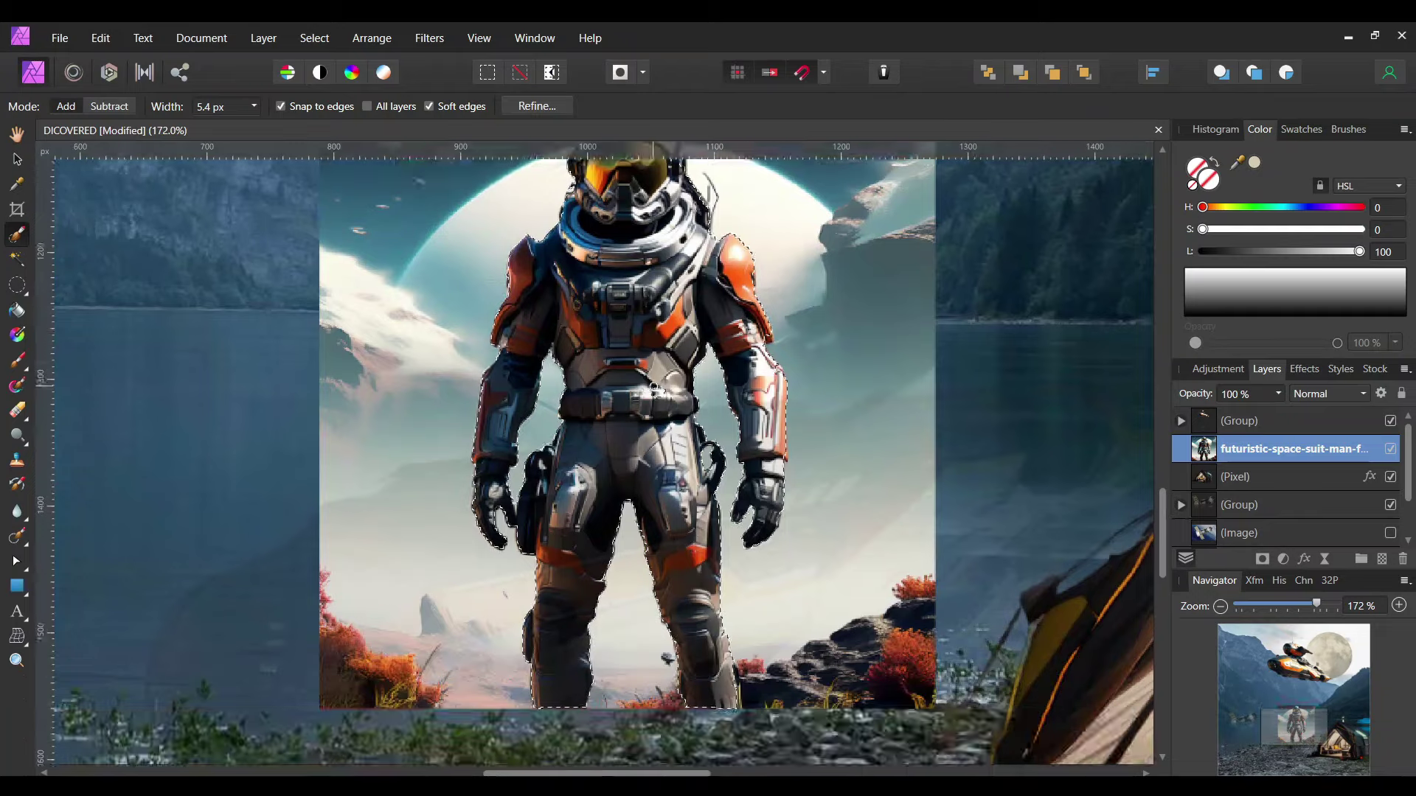
key(ctrl+alt+r)
scroll(584, 413, down, 1)
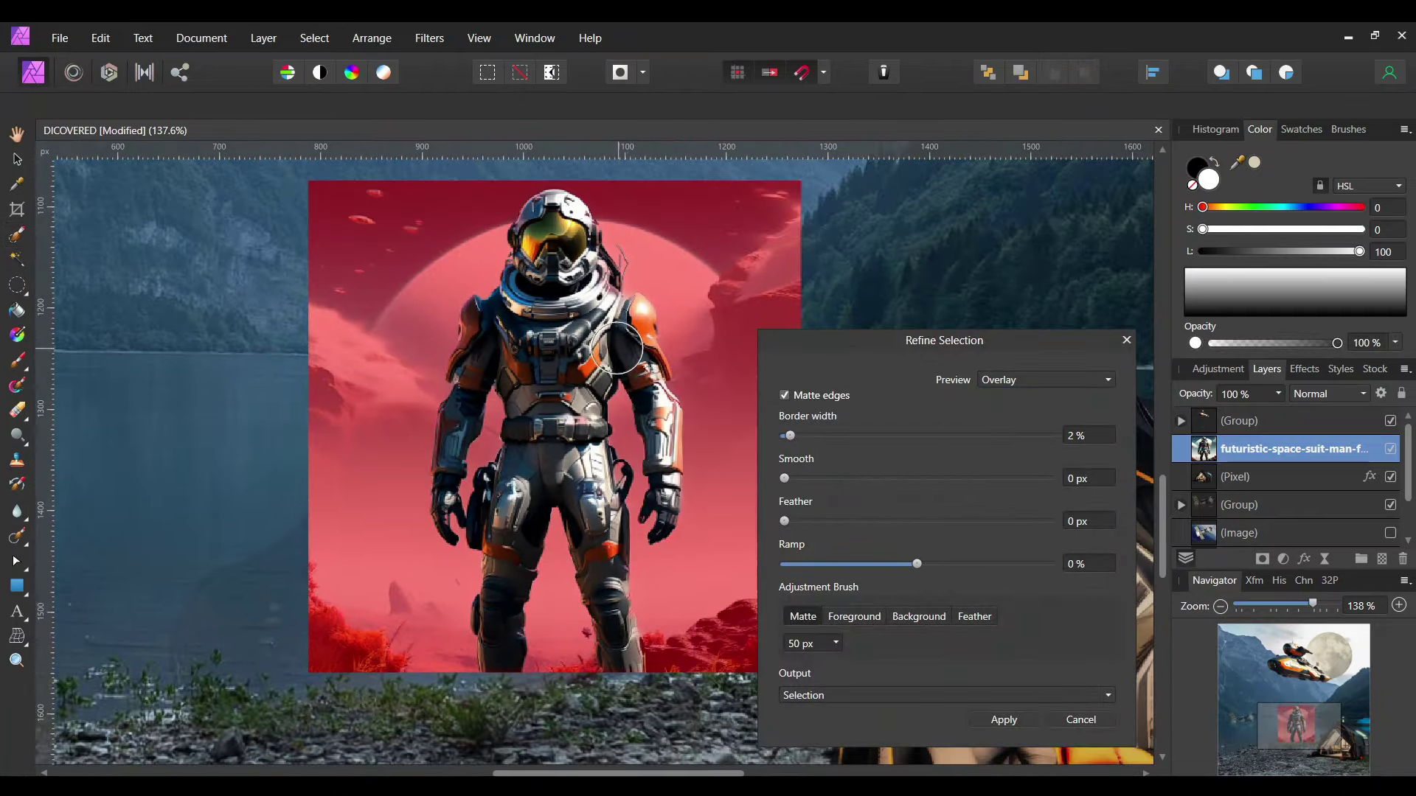
Apply the refined astronaut selection and select the cut-out astronaut layer.
click(1003, 719)
click(1246, 421)
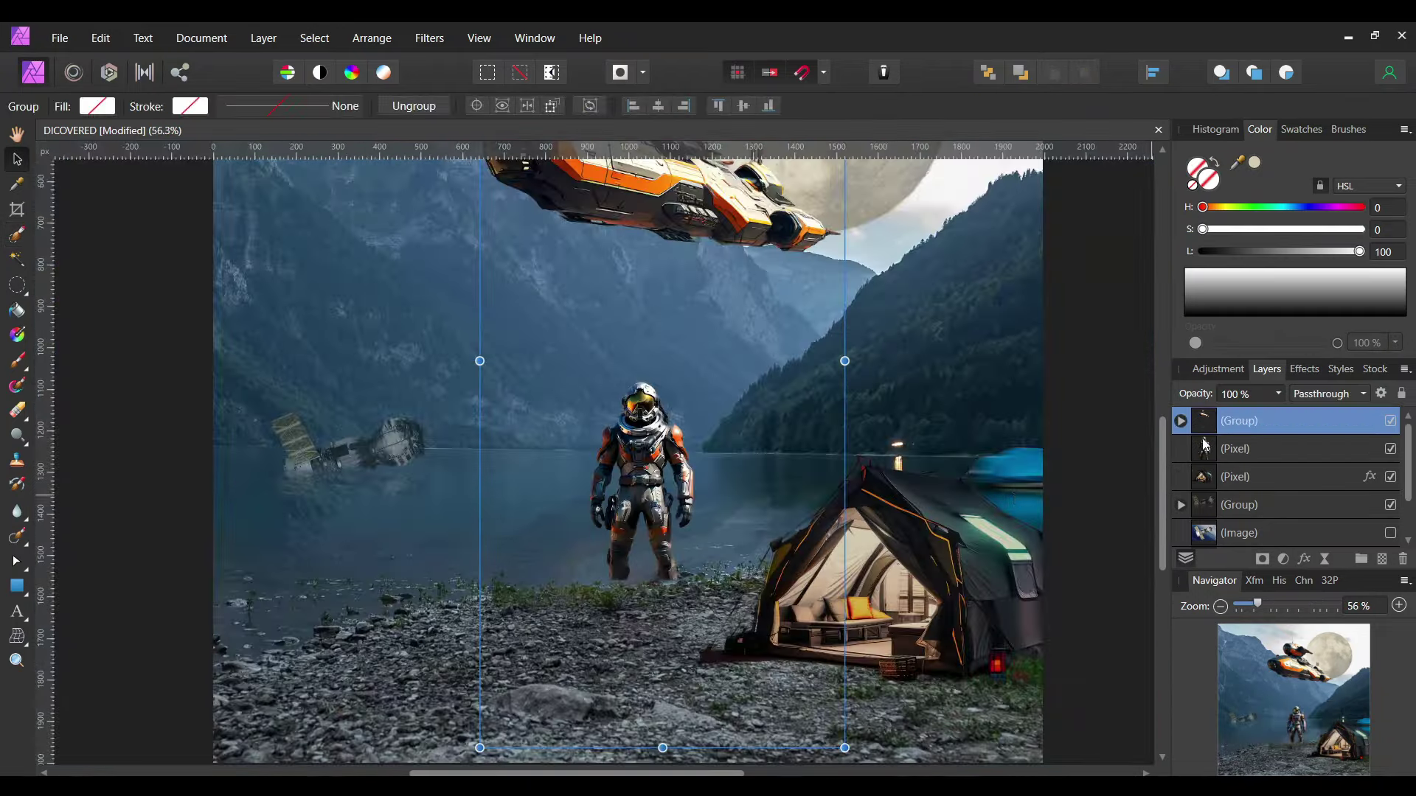
click(1208, 426)
right_click(646, 499)
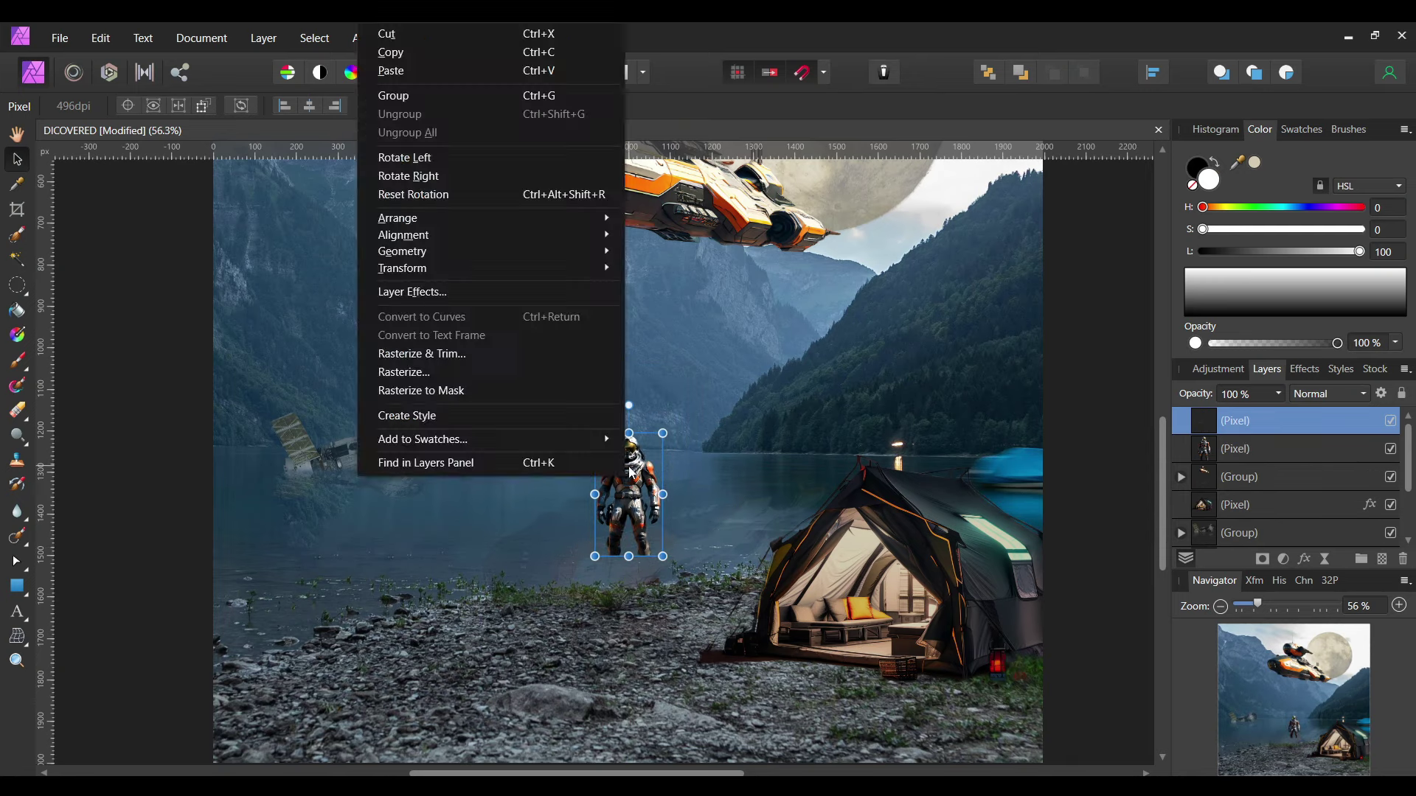
Squash the flipped astronaut into a short reflection with a colour overlay at 36% opacity.
mouse_move(629, 590)
mouse_down()
mouse_move(619, 619)
mouse_move(620, 582)
mouse_up()
click(1305, 369)
click(1201, 459)
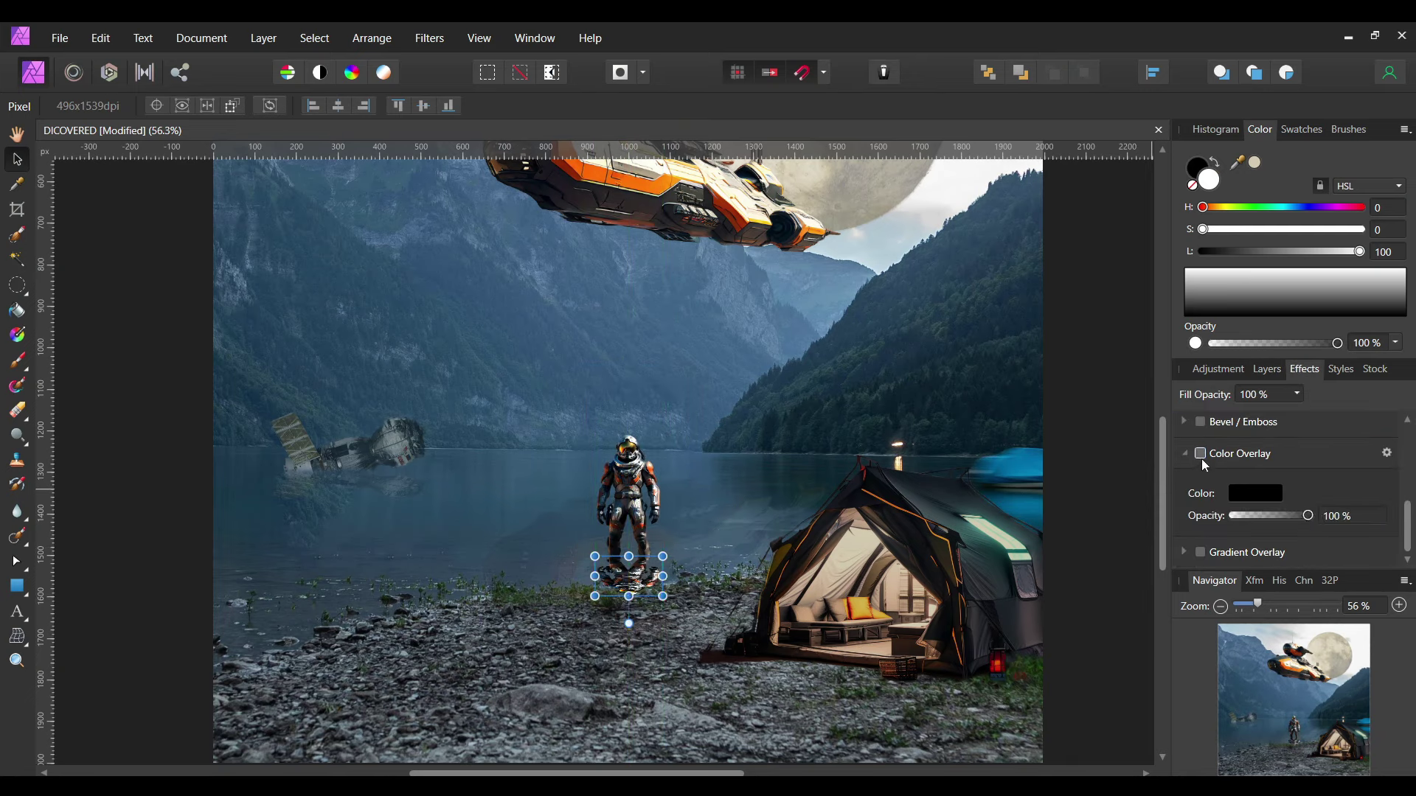
click(1265, 371)
drag(1196, 413, 1210, 413)
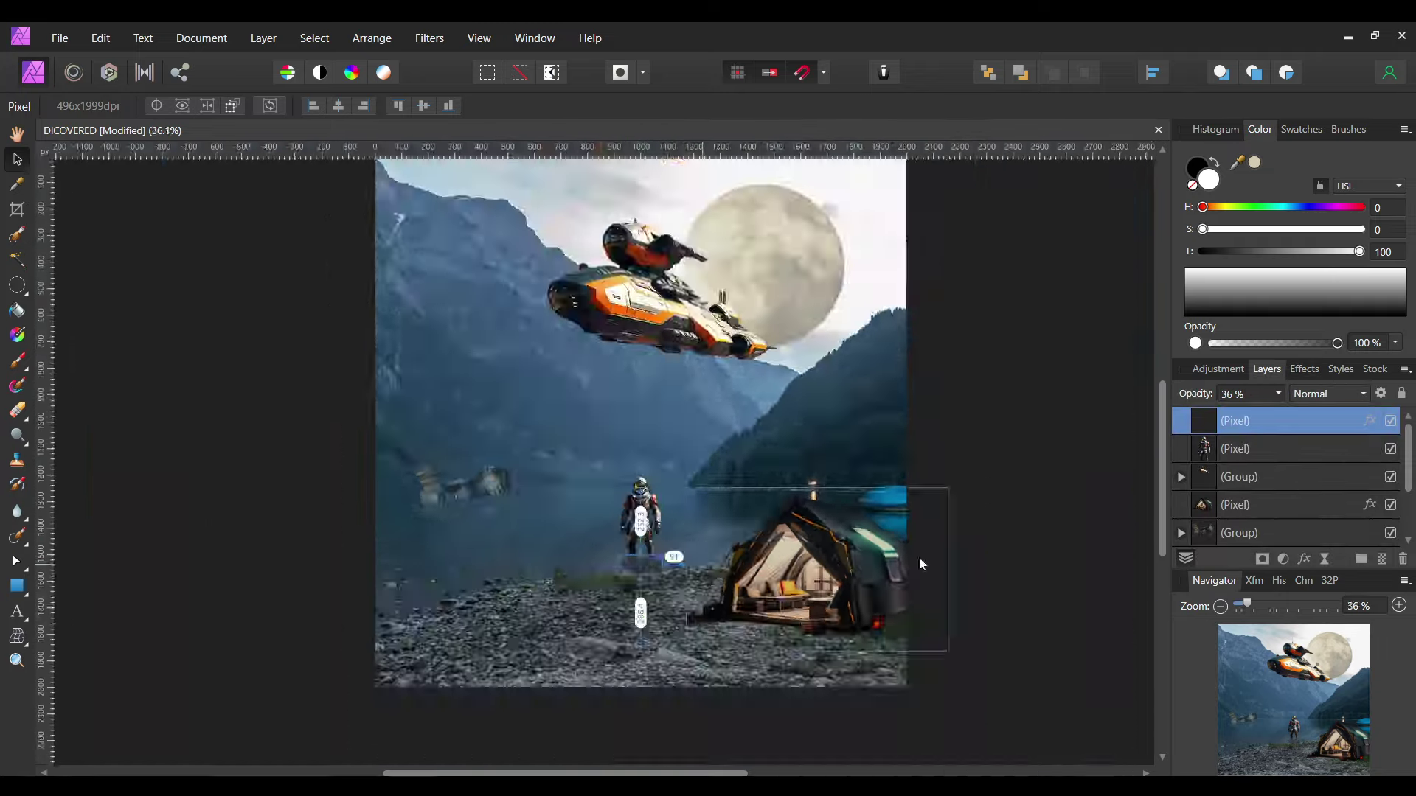
Erase parts of the reflection, then return to the Move tool and zoom out to fit.
key(e)
key(v)
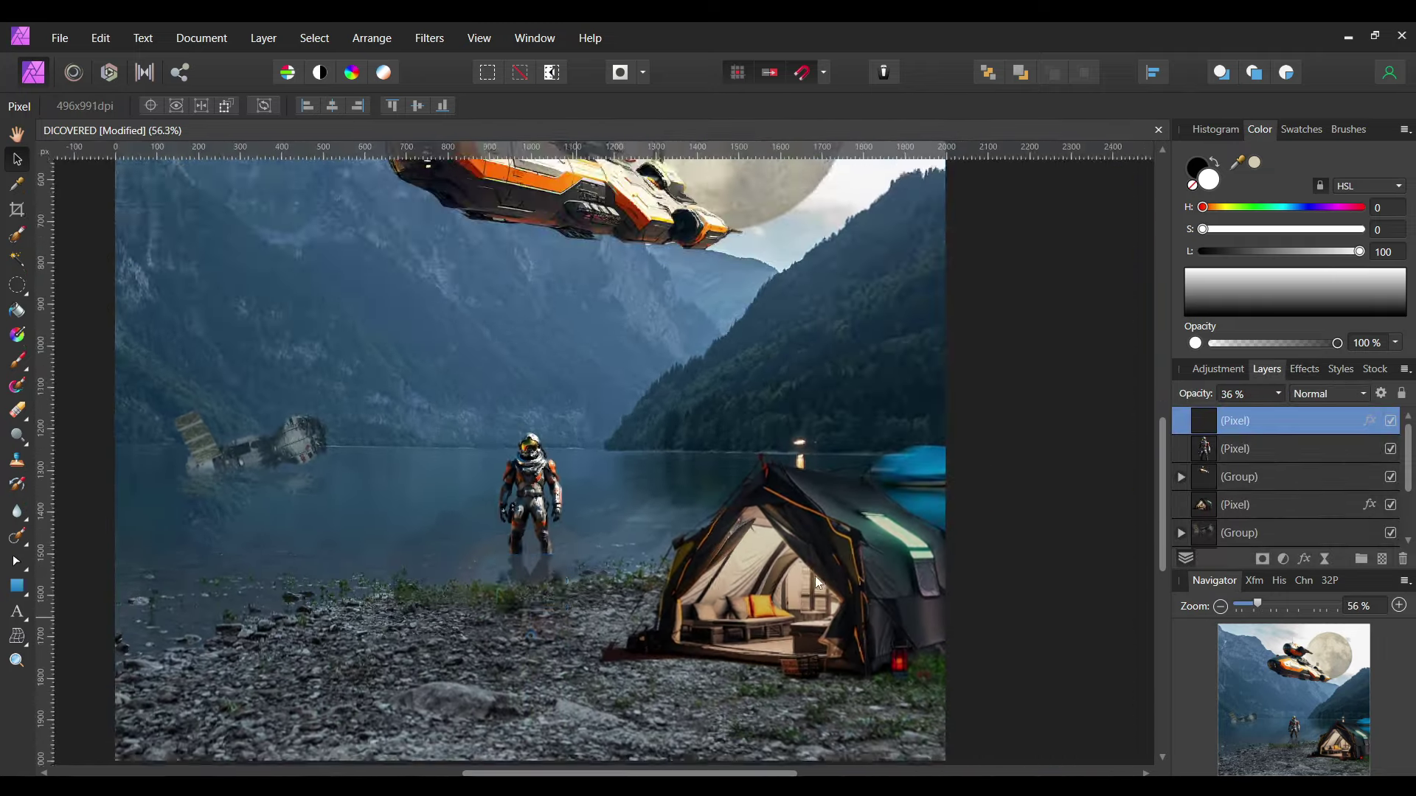
scroll(1024, 528, down, 5)
scroll(731, 408, up, 1)
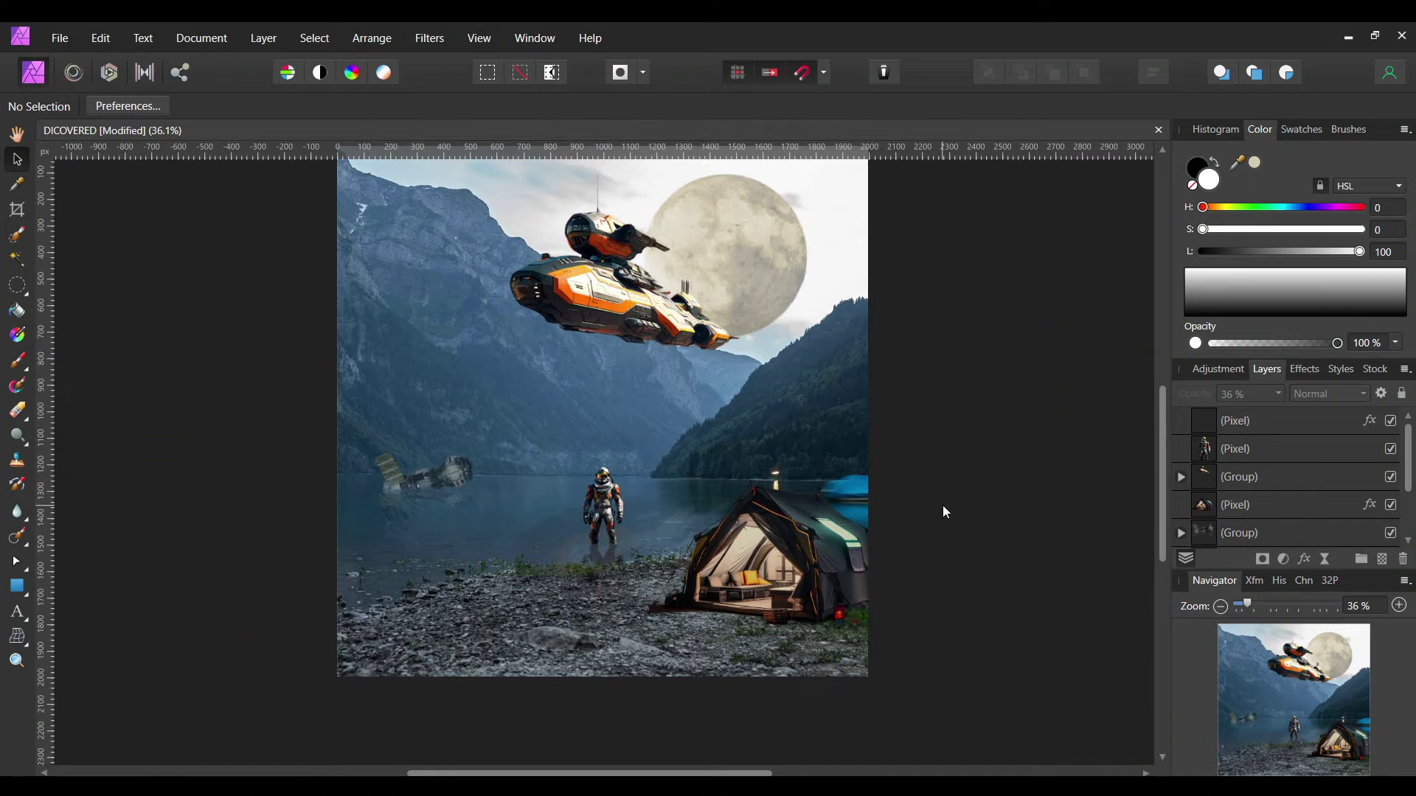
Draw a rectangle covering the whole canvas and set its blend mode to Multiply.
key(m)
drag(337, 174, 868, 705)
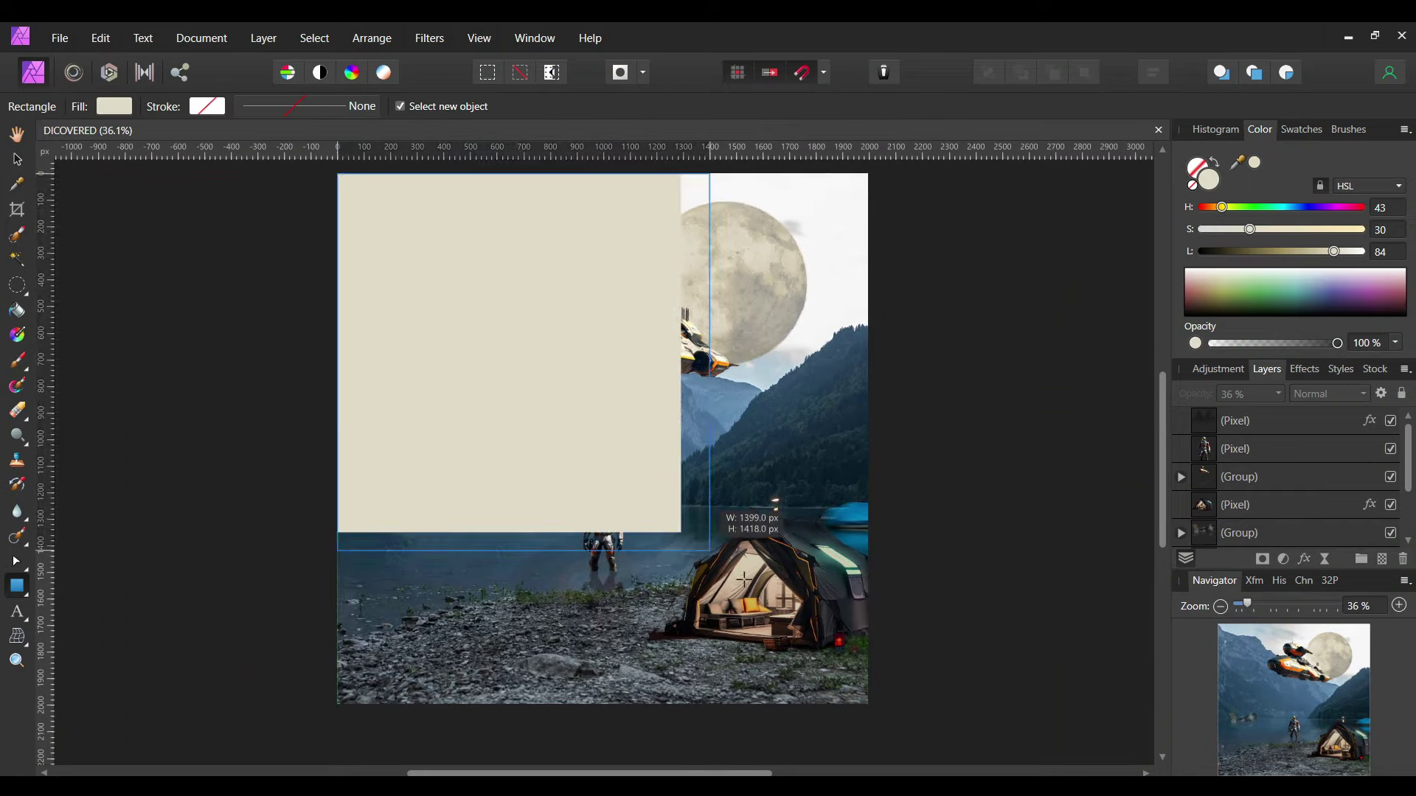
click(1331, 394)
scroll(1317, 664, down, 5)
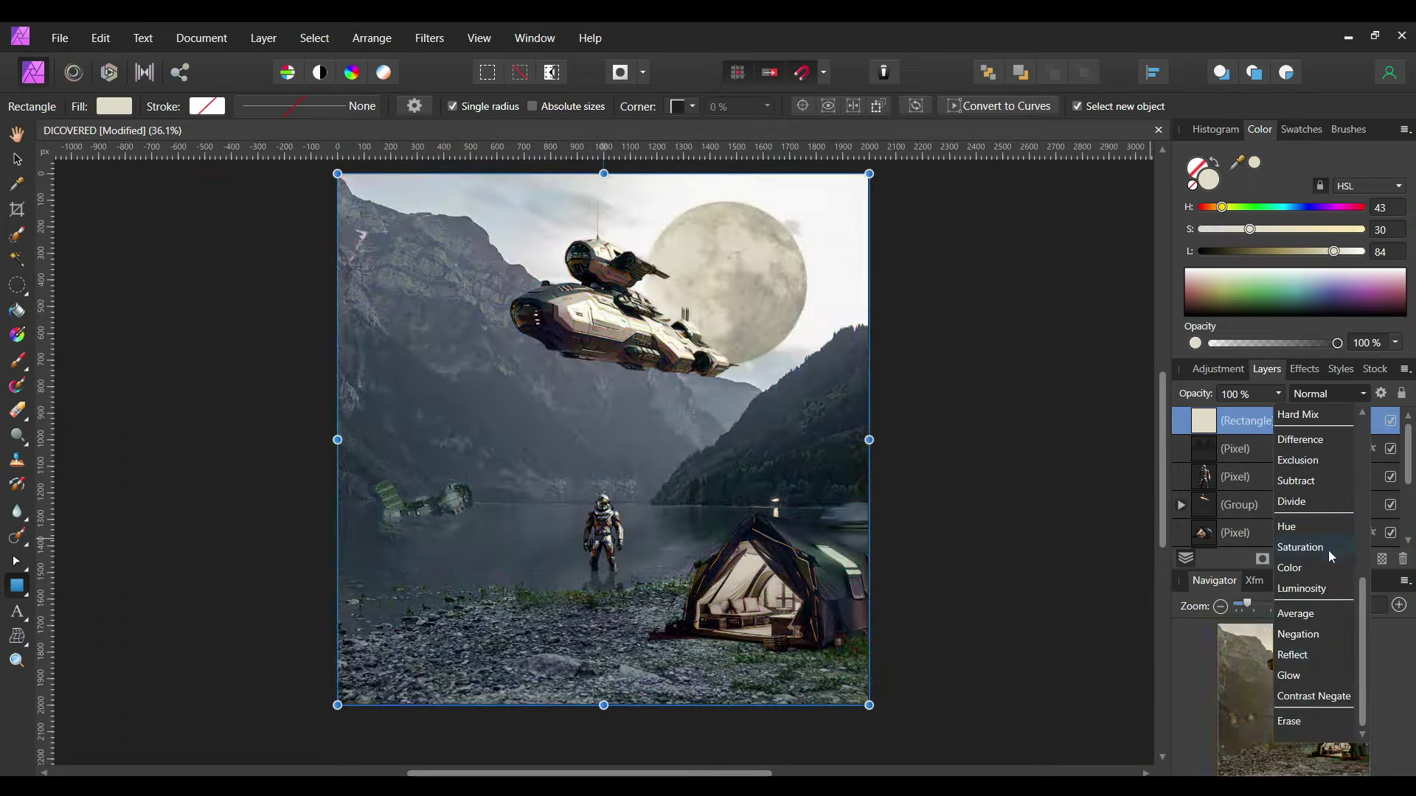
scroll(1327, 517, up, 2)
scroll(1316, 464, up, 3)
click(1314, 460)
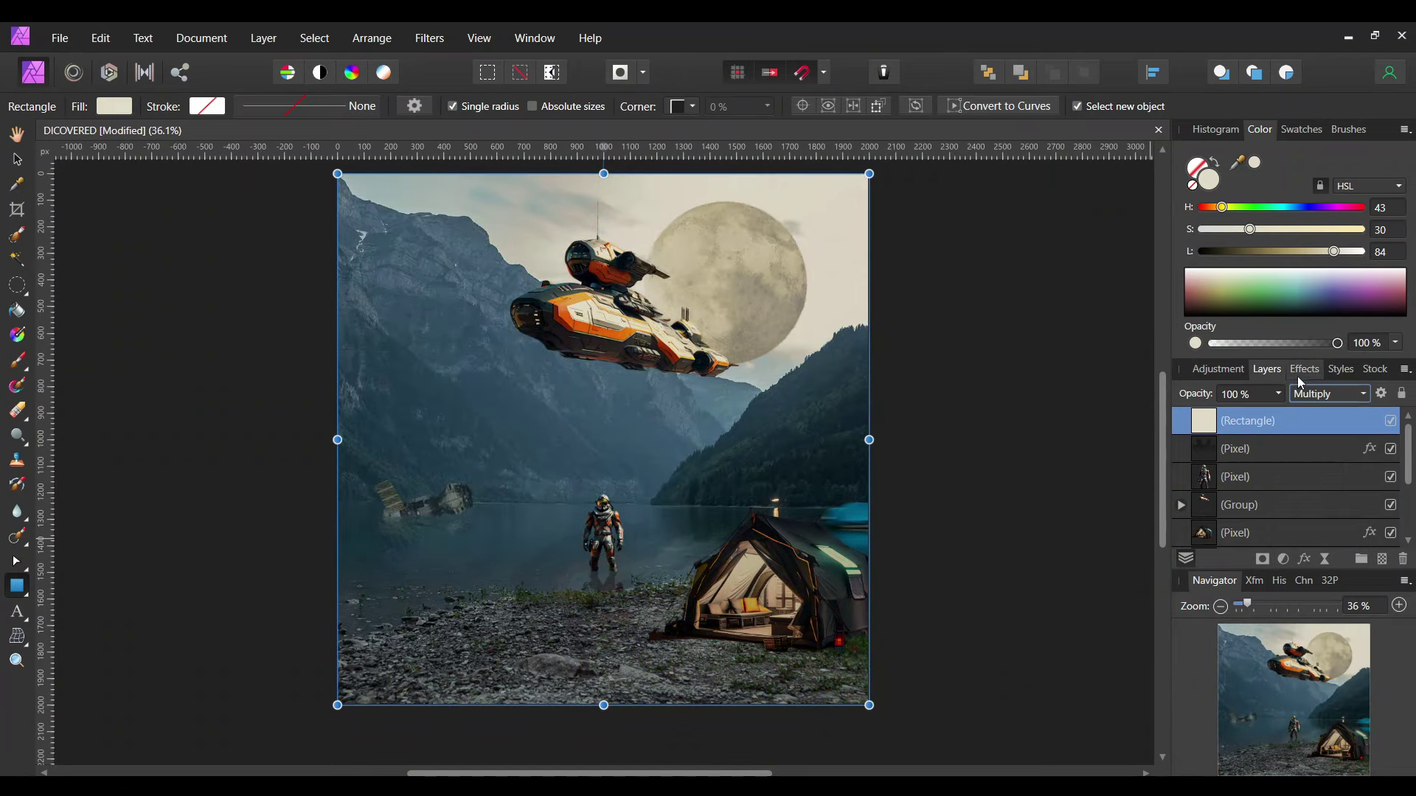
Make the rectangle's fill a stronger, darker yellow, keeping Multiply blending.
click(115, 106)
drag(162, 219, 151, 218)
drag(220, 240, 202, 247)
click(1331, 394)
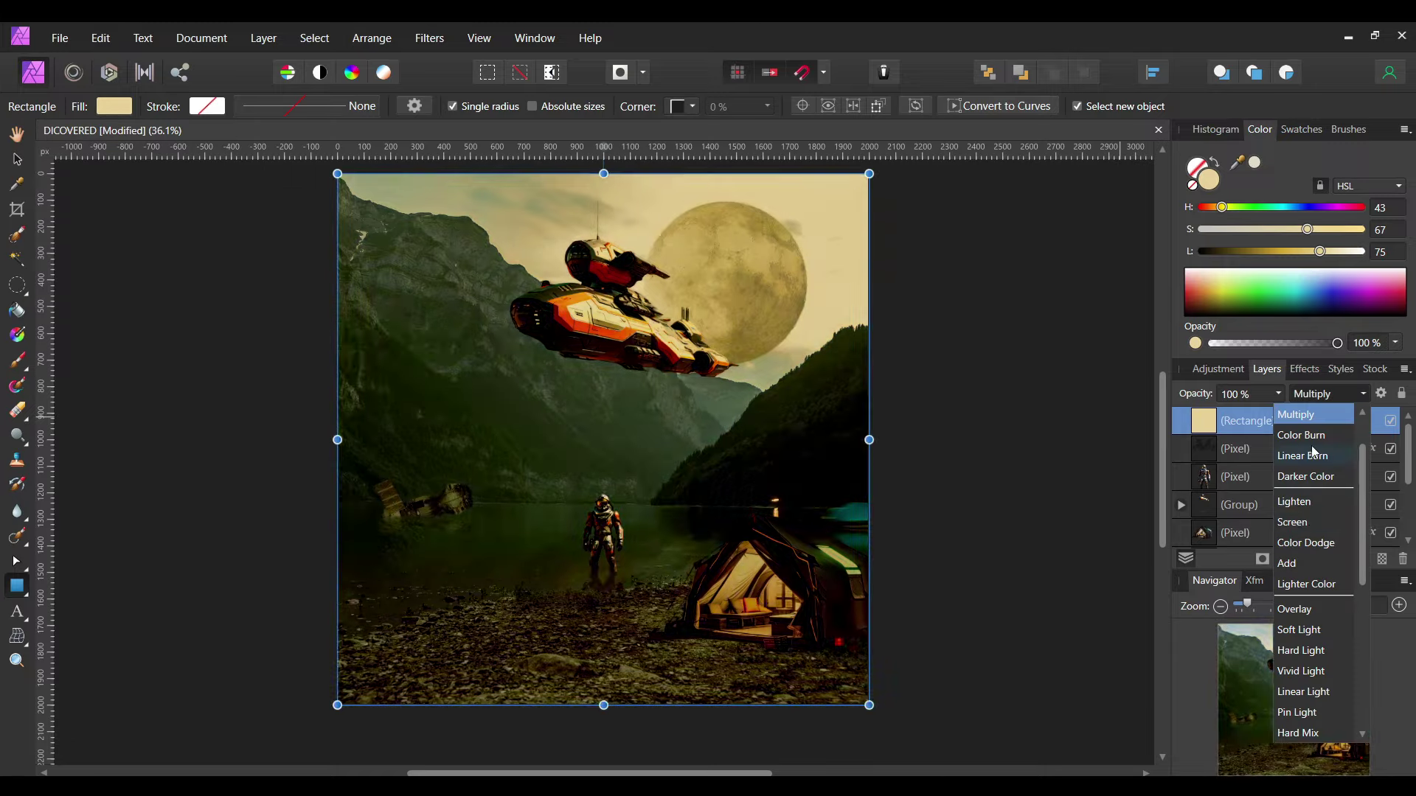
scroll(1327, 557, down, 3)
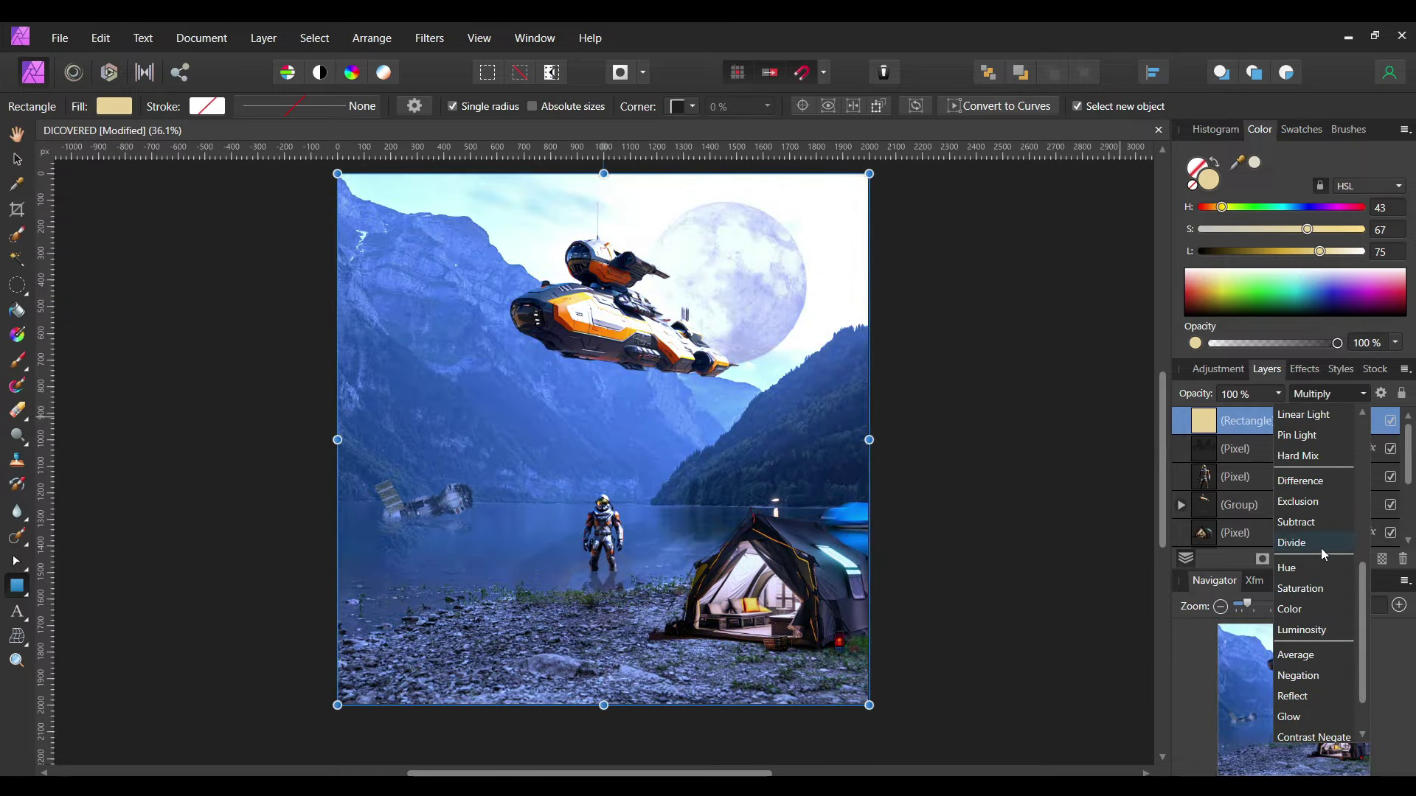
key(Escape)
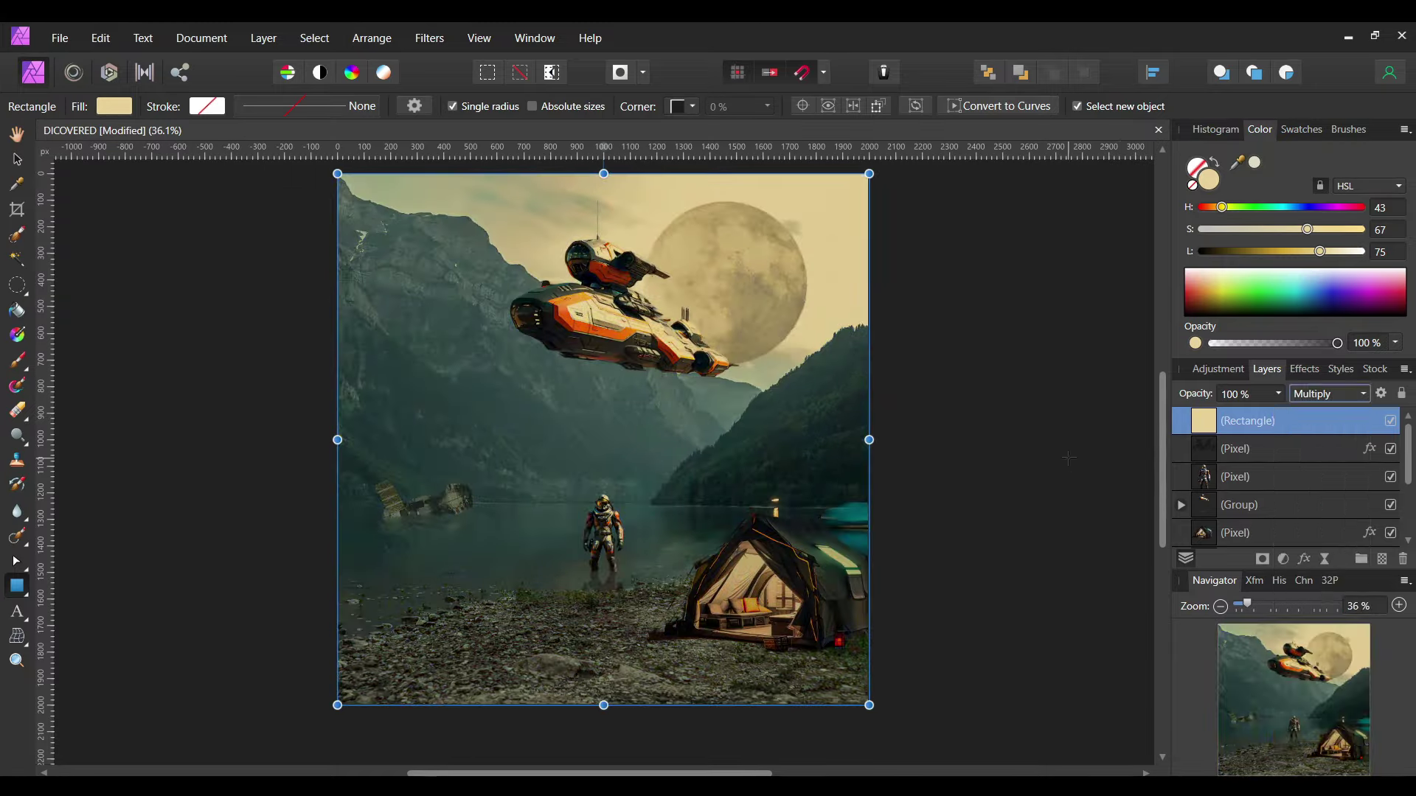
Shift the rectangle's fill to light blue (H 201) and browse the blend modes for Soft Light.
click(114, 107)
drag(157, 208, 162, 208)
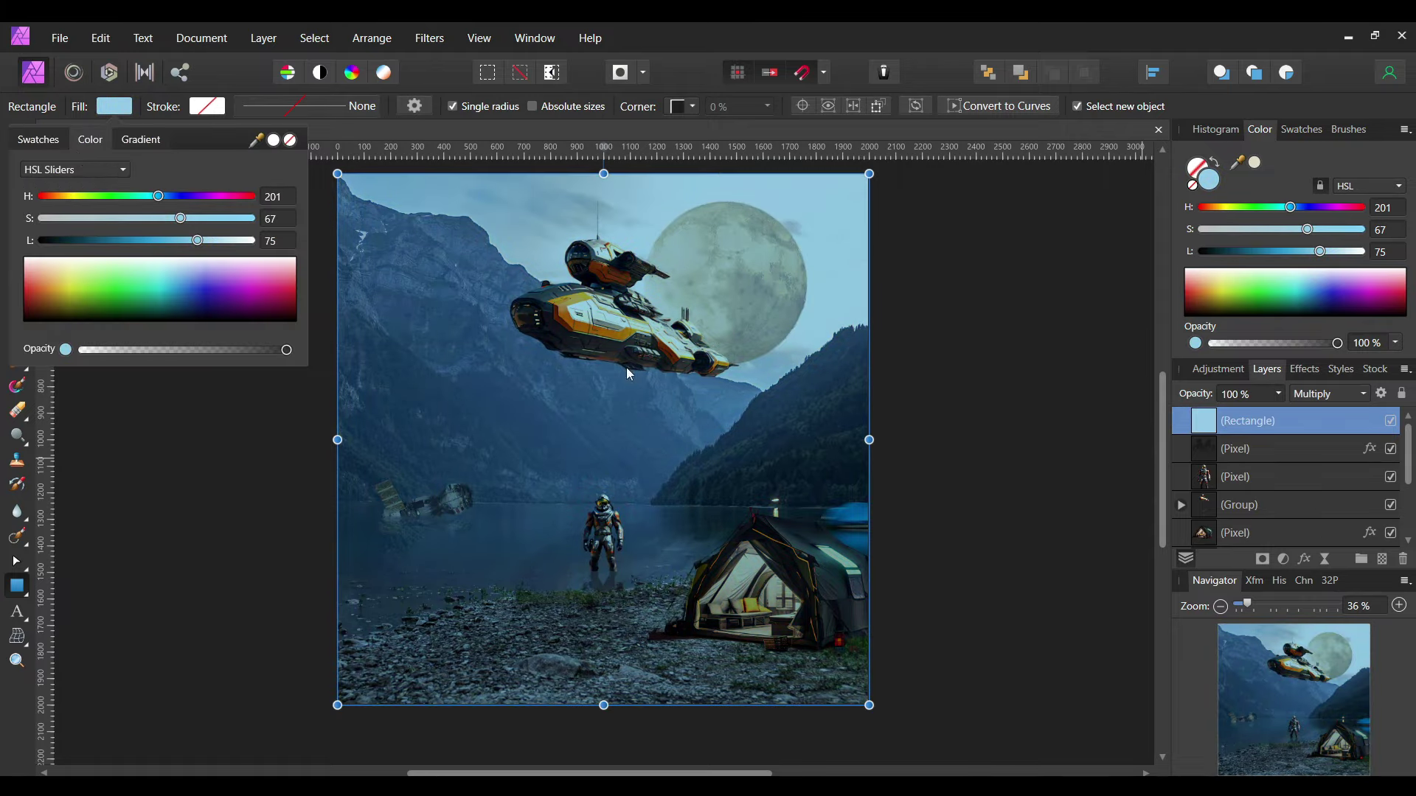
click(1331, 393)
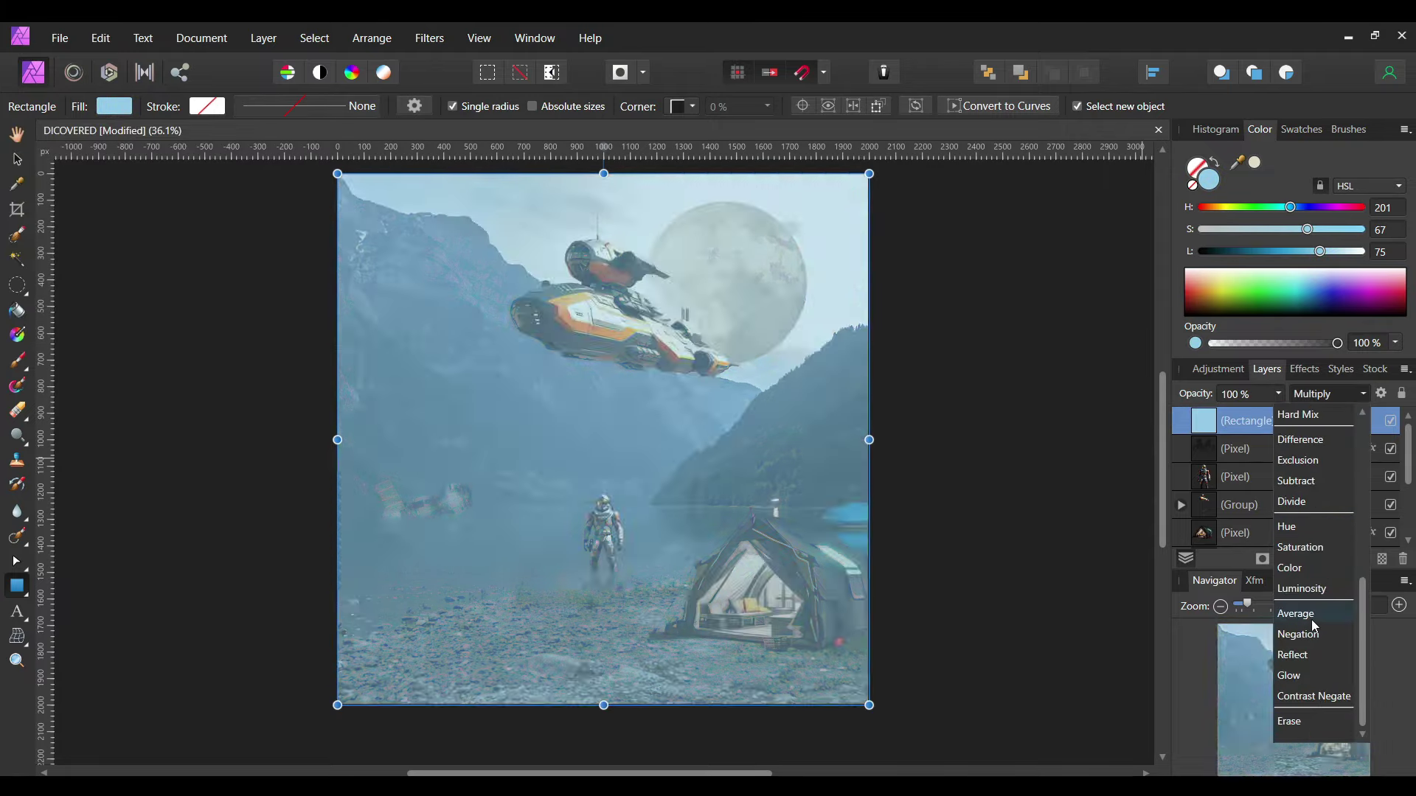
scroll(1316, 590, up, 2)
scroll(1311, 533, up, 3)
scroll(1312, 609, down, 3)
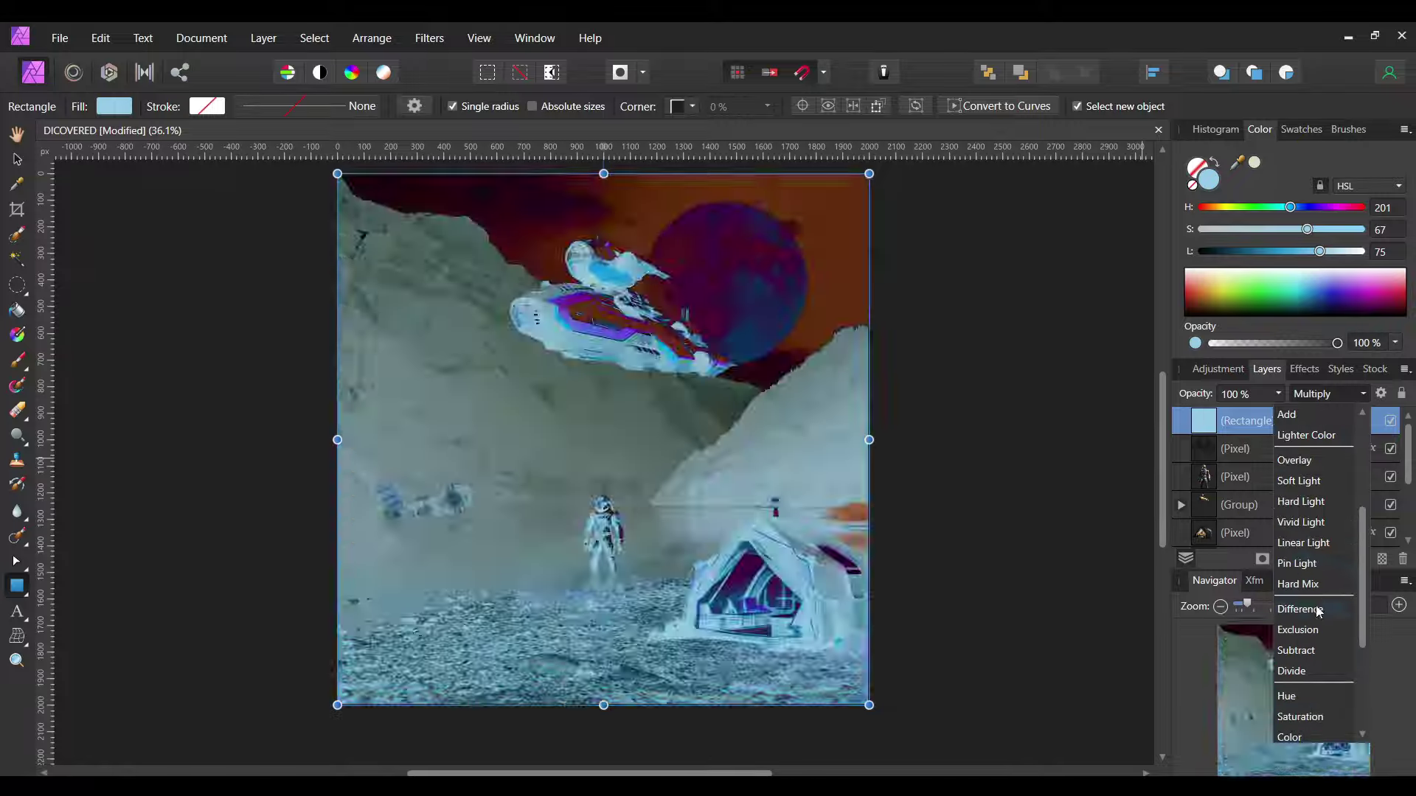
scroll(1315, 590, down, 2)
scroll(1312, 649, down, 1)
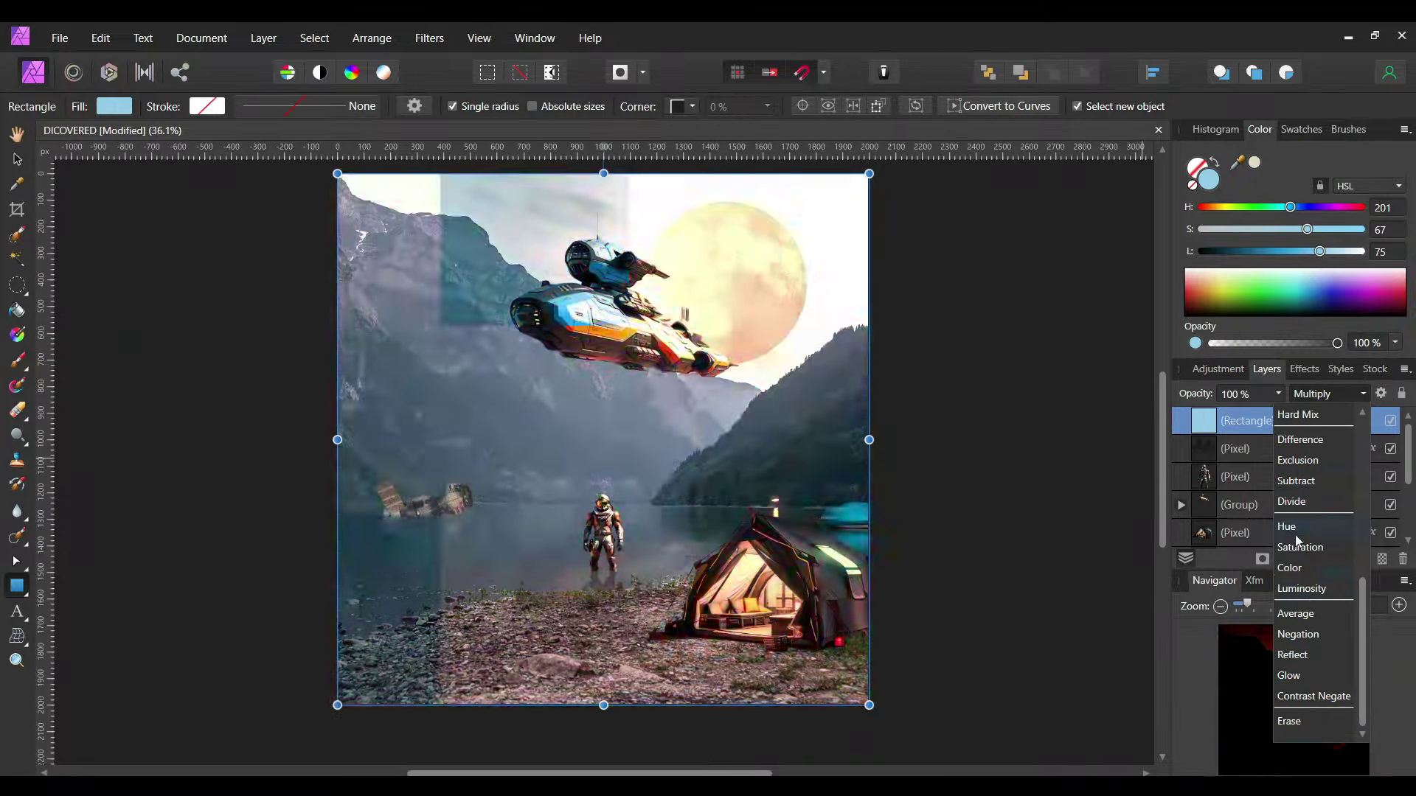
scroll(1328, 495, up, 3)
Set the blue rectangle to Soft Light, duplicate it, and turn the copy warm yellow.
click(1322, 494)
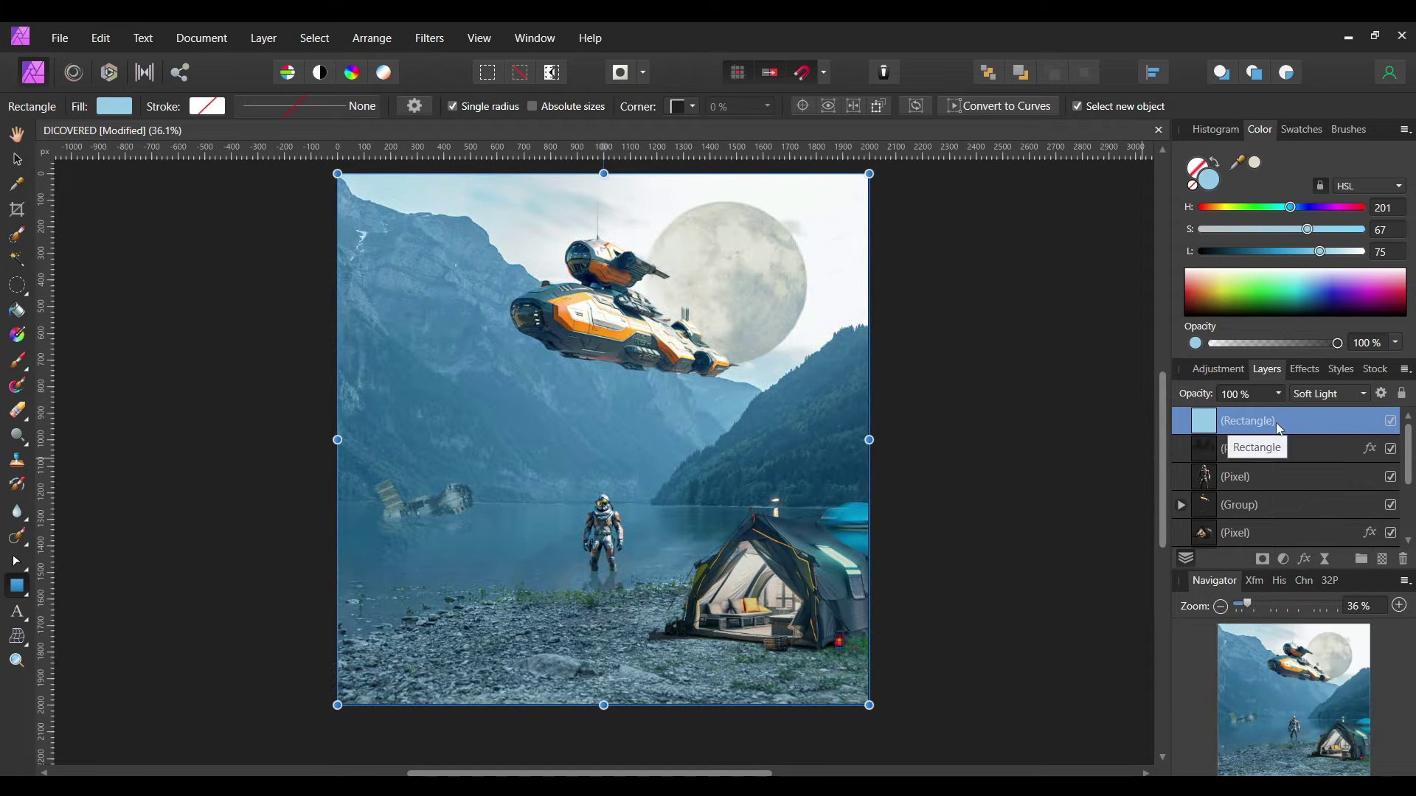
key(ctrl+j)
click(114, 107)
drag(221, 196, 63, 196)
click(1391, 421)
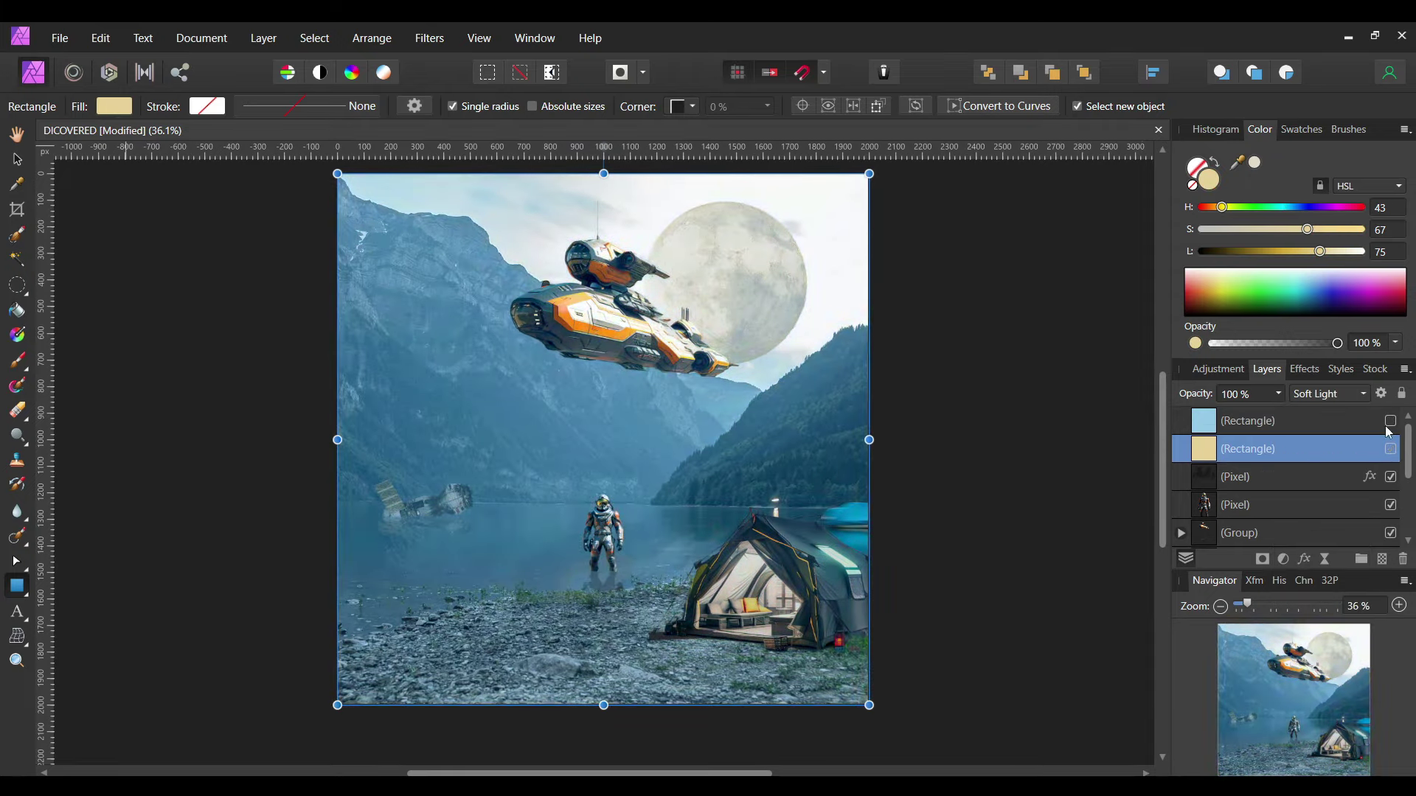
click(1278, 394)
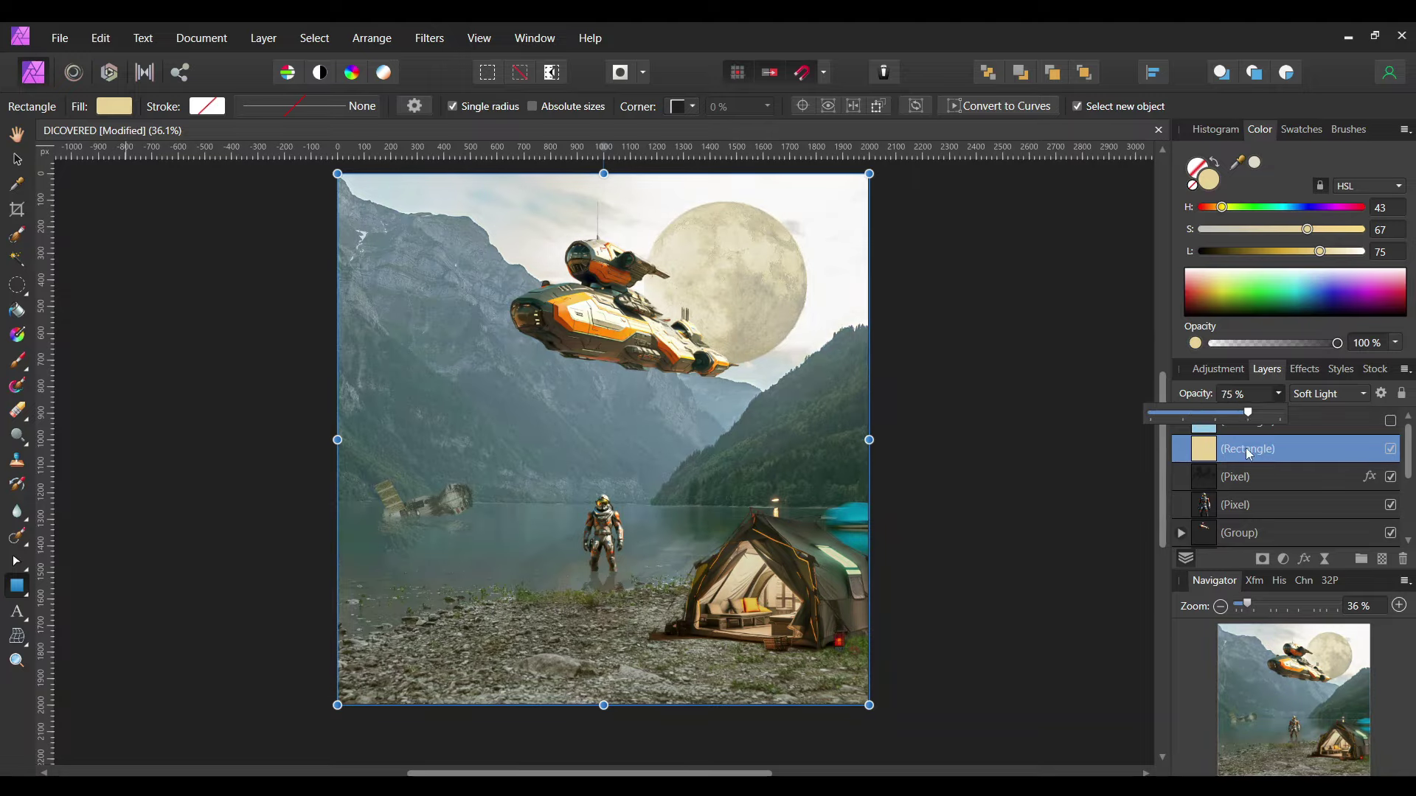
Hide the yellow rectangle copy and show the blue rectangle again.
click(1327, 394)
scroll(1327, 517, down, 3)
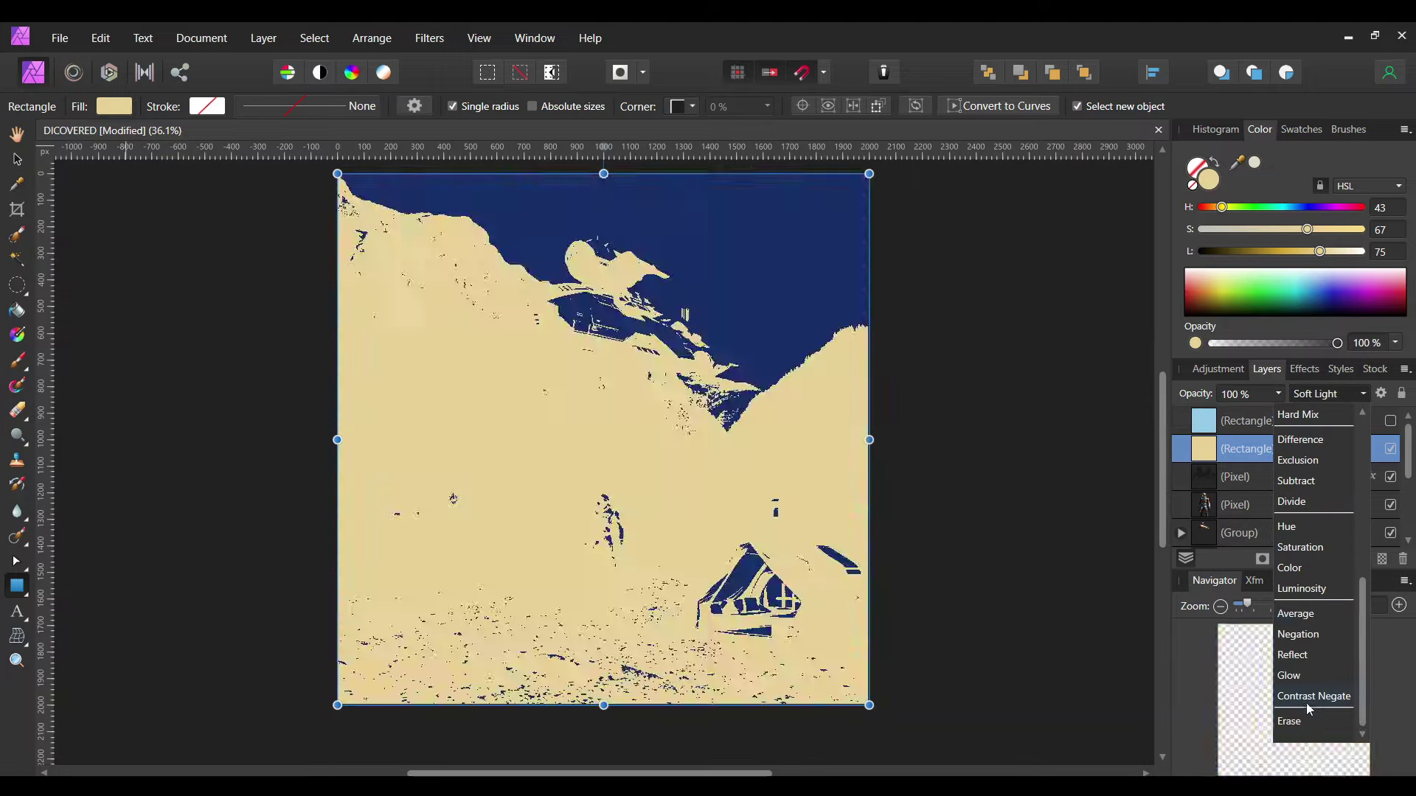
key(Escape)
click(1391, 449)
scroll(603, 439, up, 2)
click(1391, 421)
Darken the blue rectangle's fill, set it to 70% opacity with Soft Light, and deselect it.
click(115, 106)
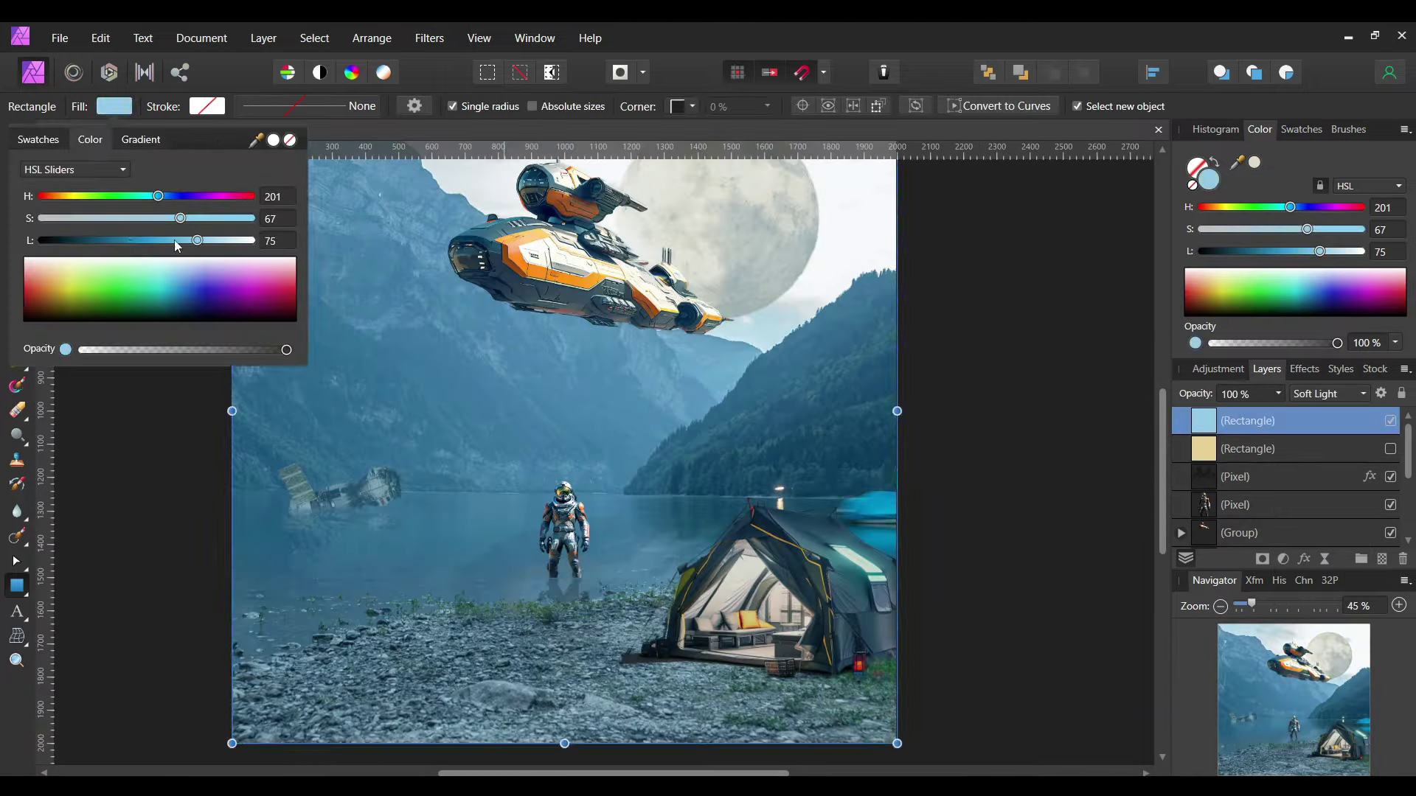
click(1327, 393)
scroll(1320, 531, down, 3)
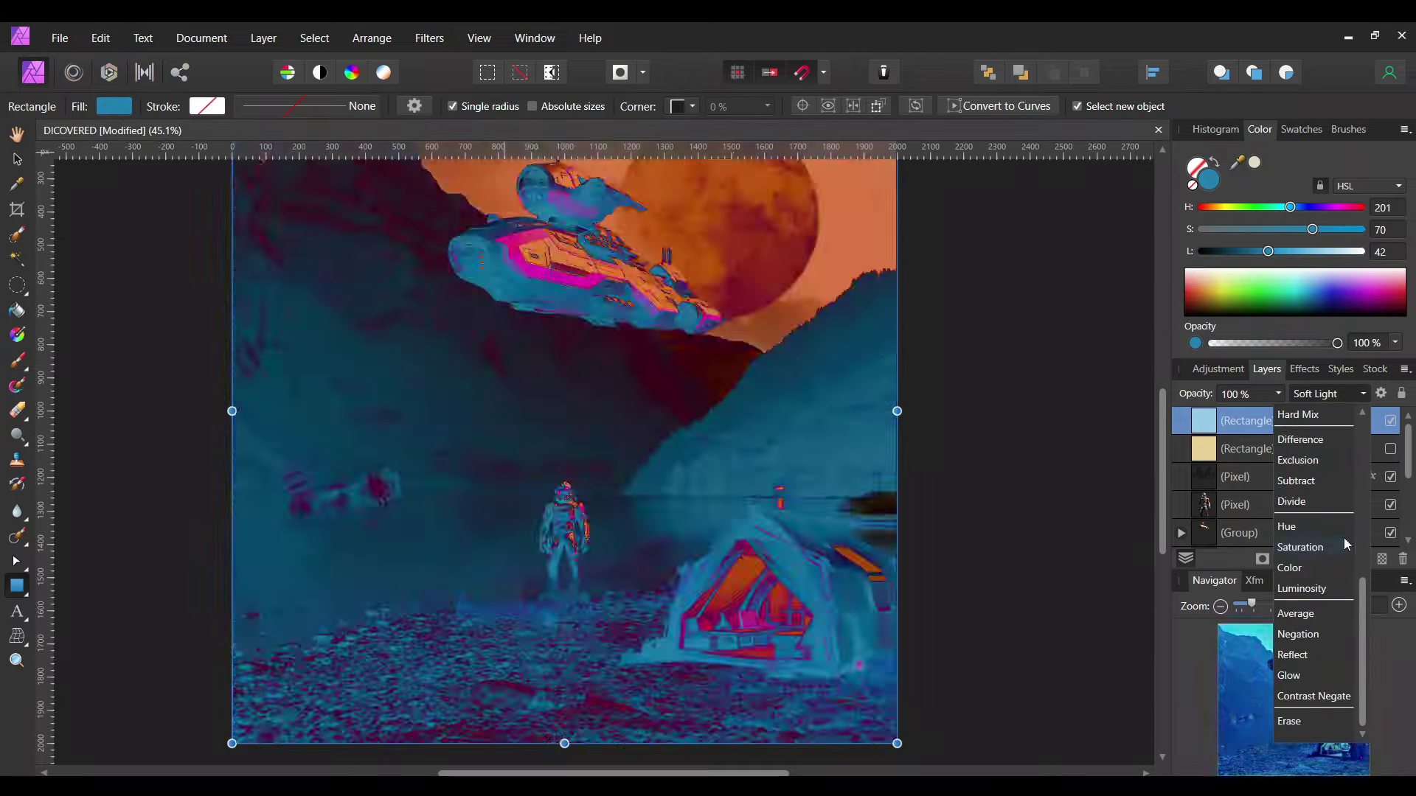
key(Escape)
key(7)
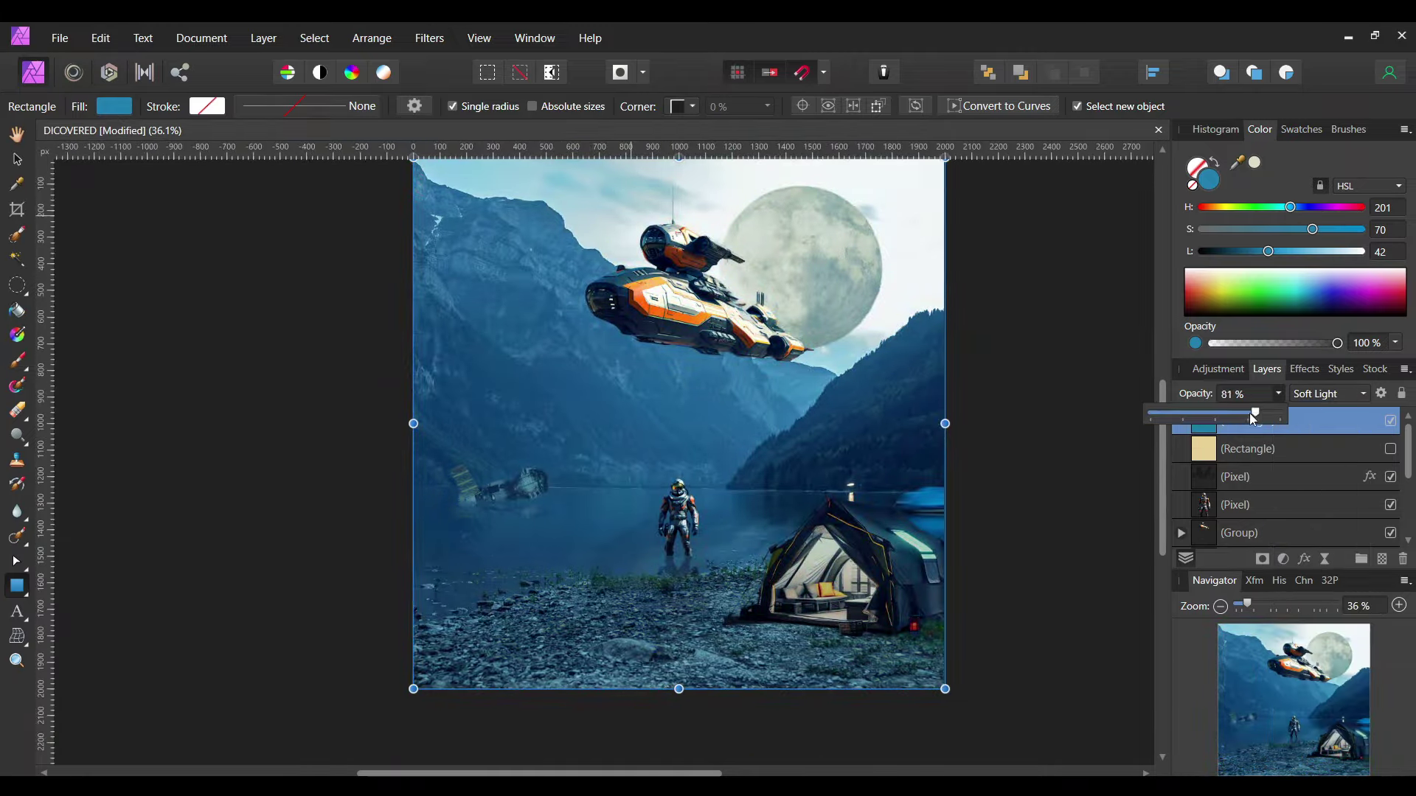
click(1327, 393)
scroll(1313, 551, down, 3)
key(Escape)
key(ctrl+d)
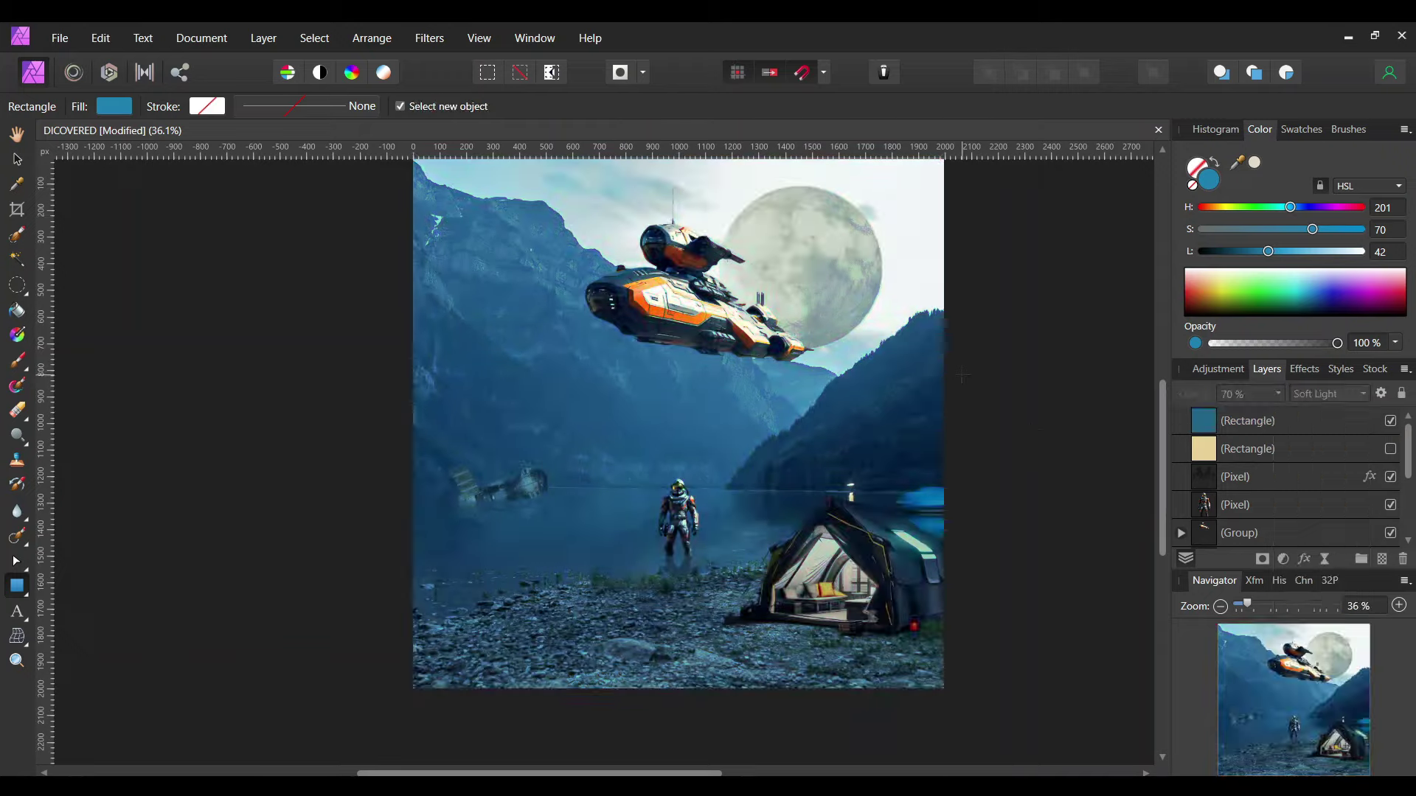
scroll(992, 428, up, 1)
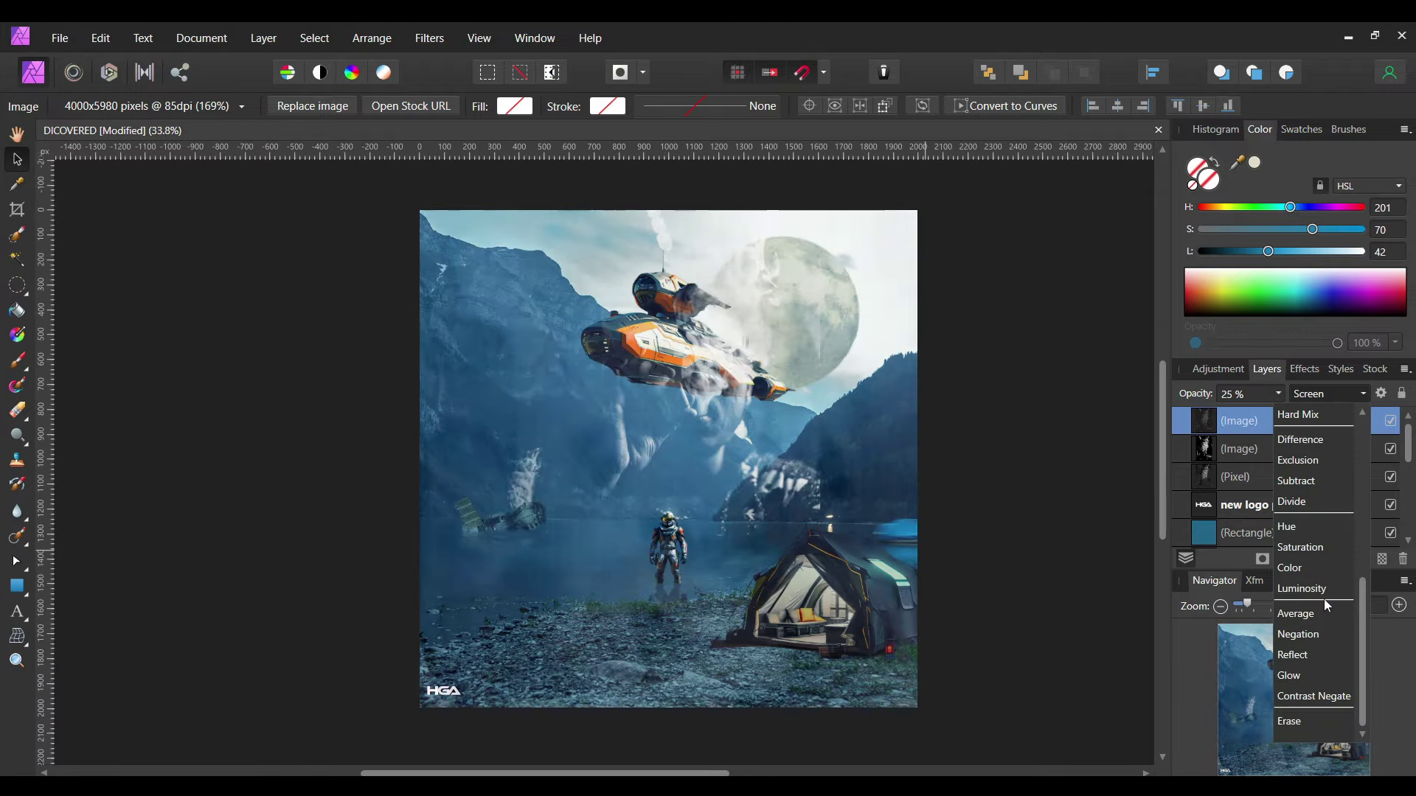
Scroll the Layers panel and open the mist layer's opacity control.
scroll(1300, 514, up, 1)
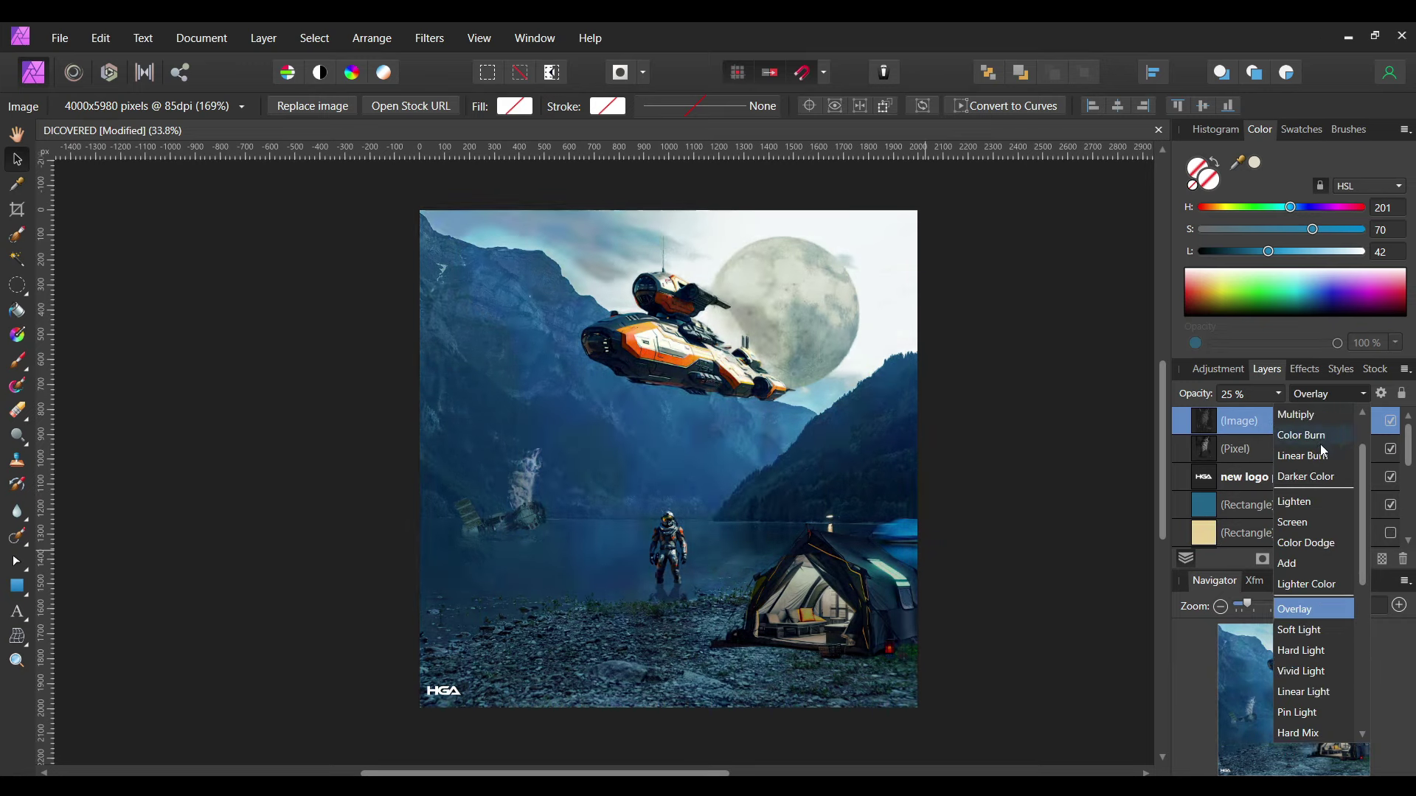
scroll(1334, 620, down, 3)
click(1280, 394)
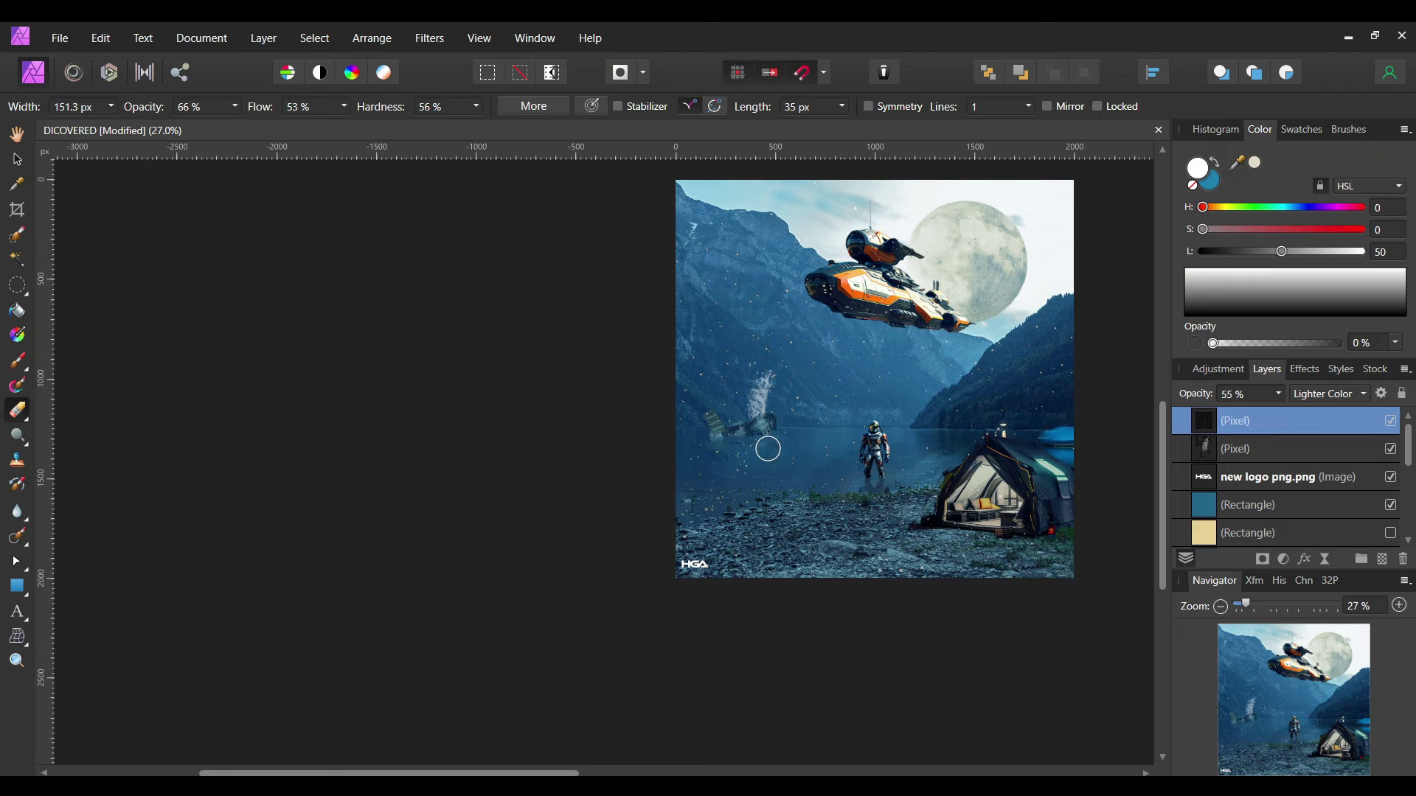
Erase stray particles from the lower part of the particle layer.
scroll(1020, 502, up, 2)
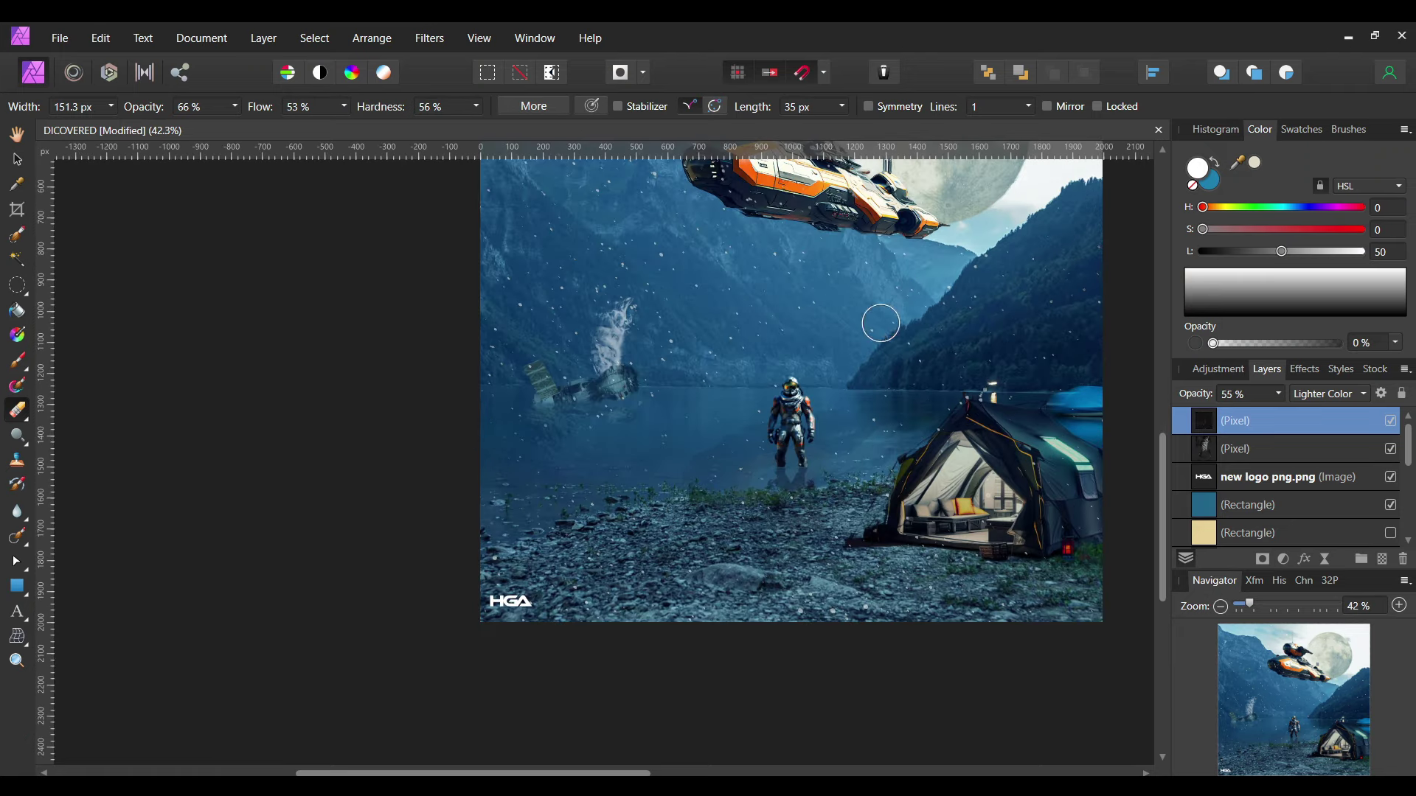
scroll(811, 346, down, 2)
scroll(788, 364, up, 2)
scroll(883, 307, down, 2)
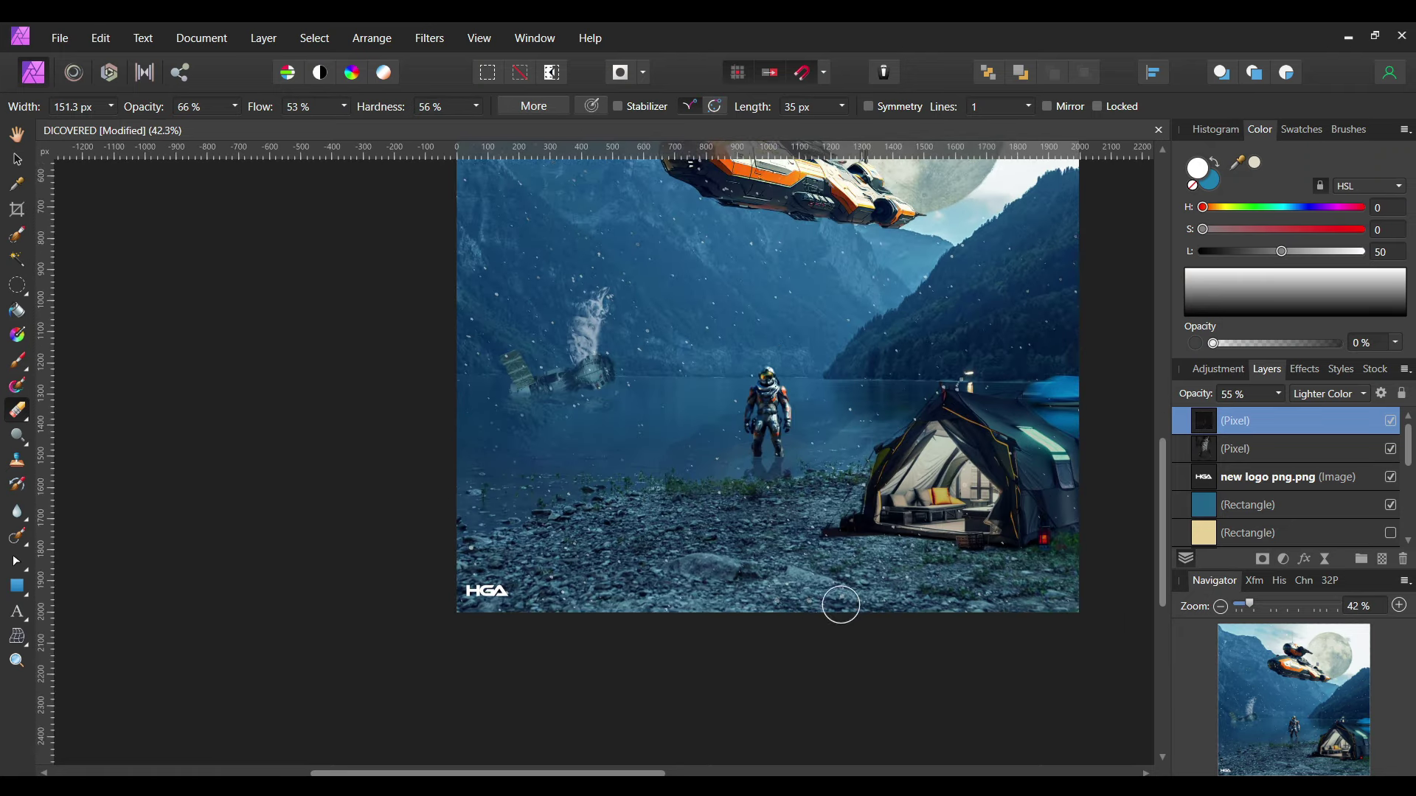
key(v)
scroll(959, 546, down, 2)
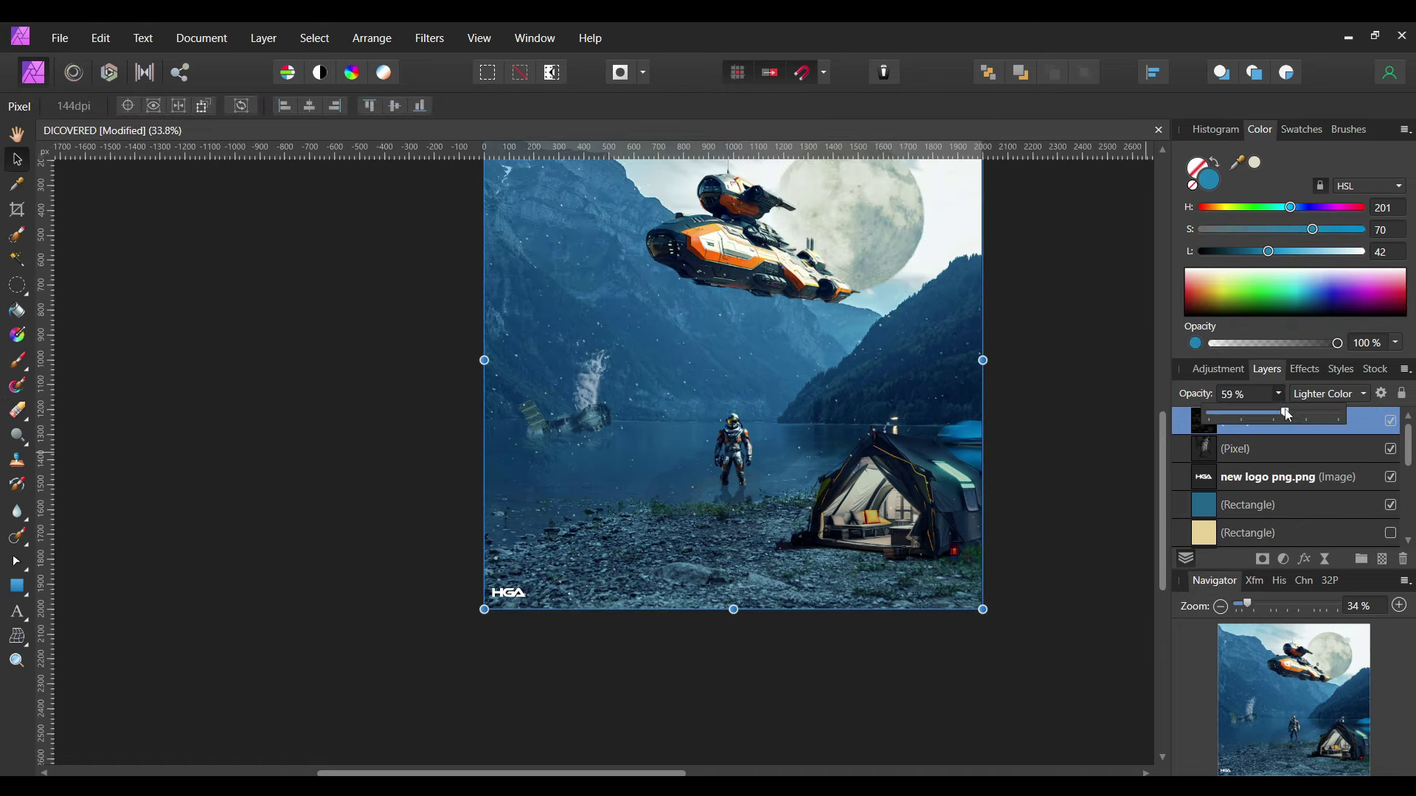
key(e)
scroll(905, 479, up, 2)
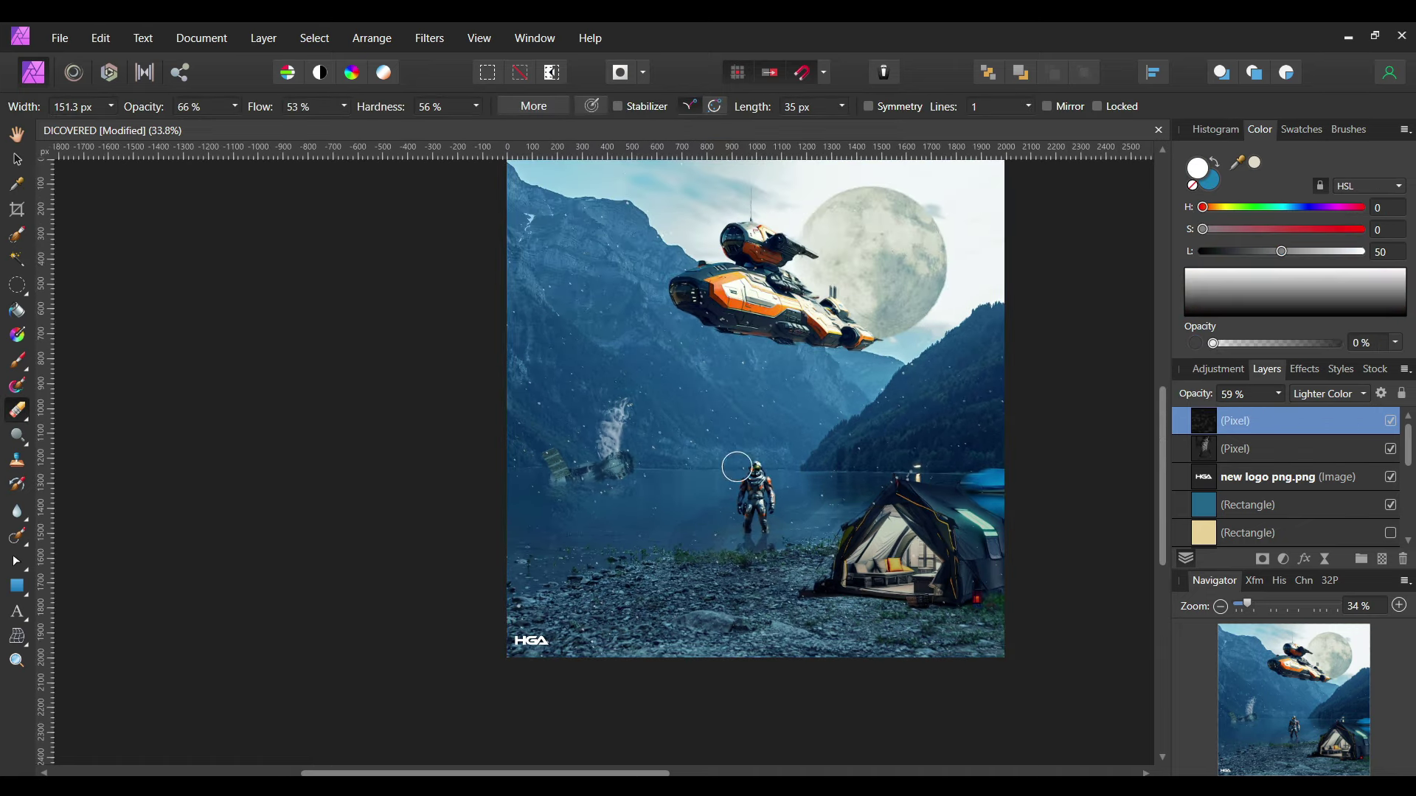
Return to the Move tool and raise the particle layer's opacity to 59%.
key(v)
scroll(767, 573, up, 1)
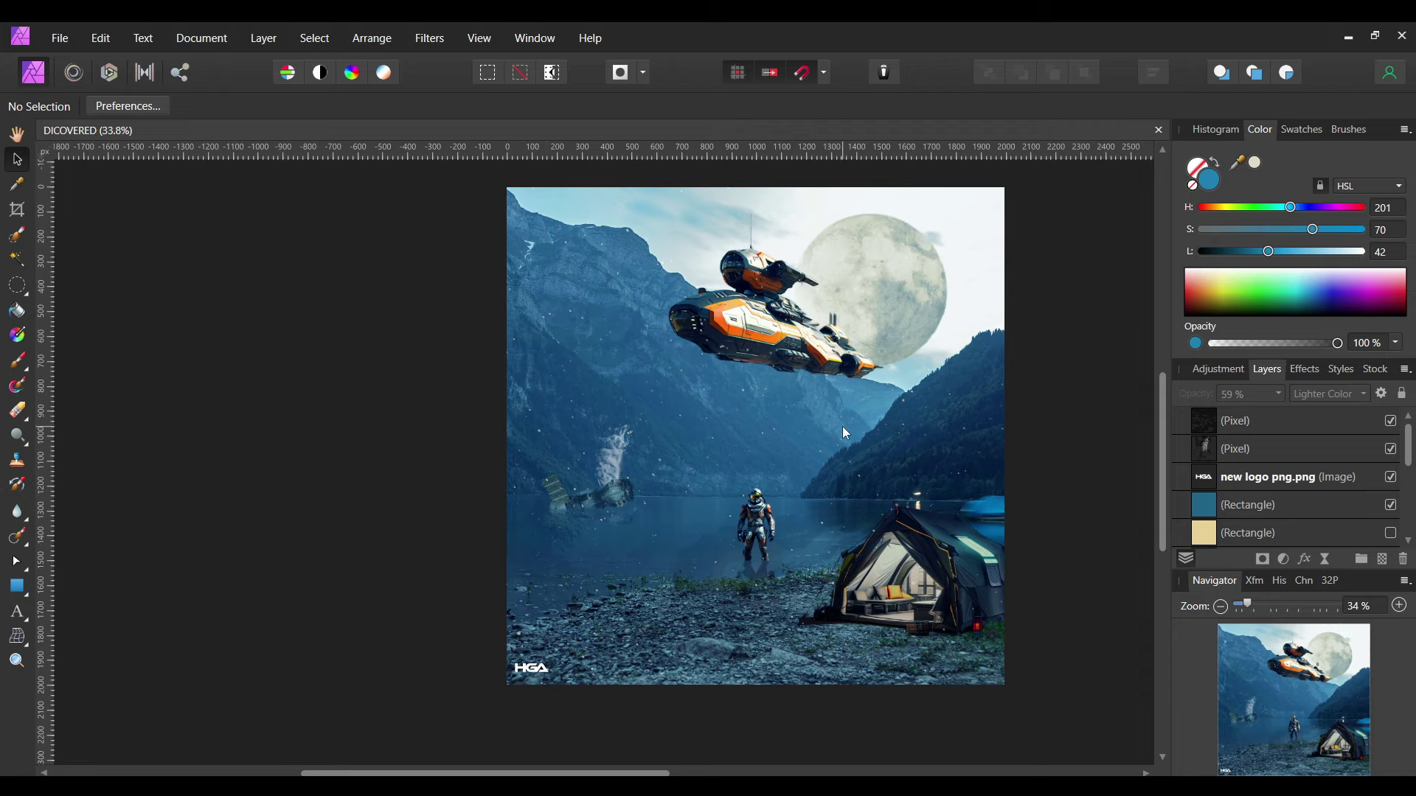
click(1277, 394)
drag(1282, 417, 1267, 424)
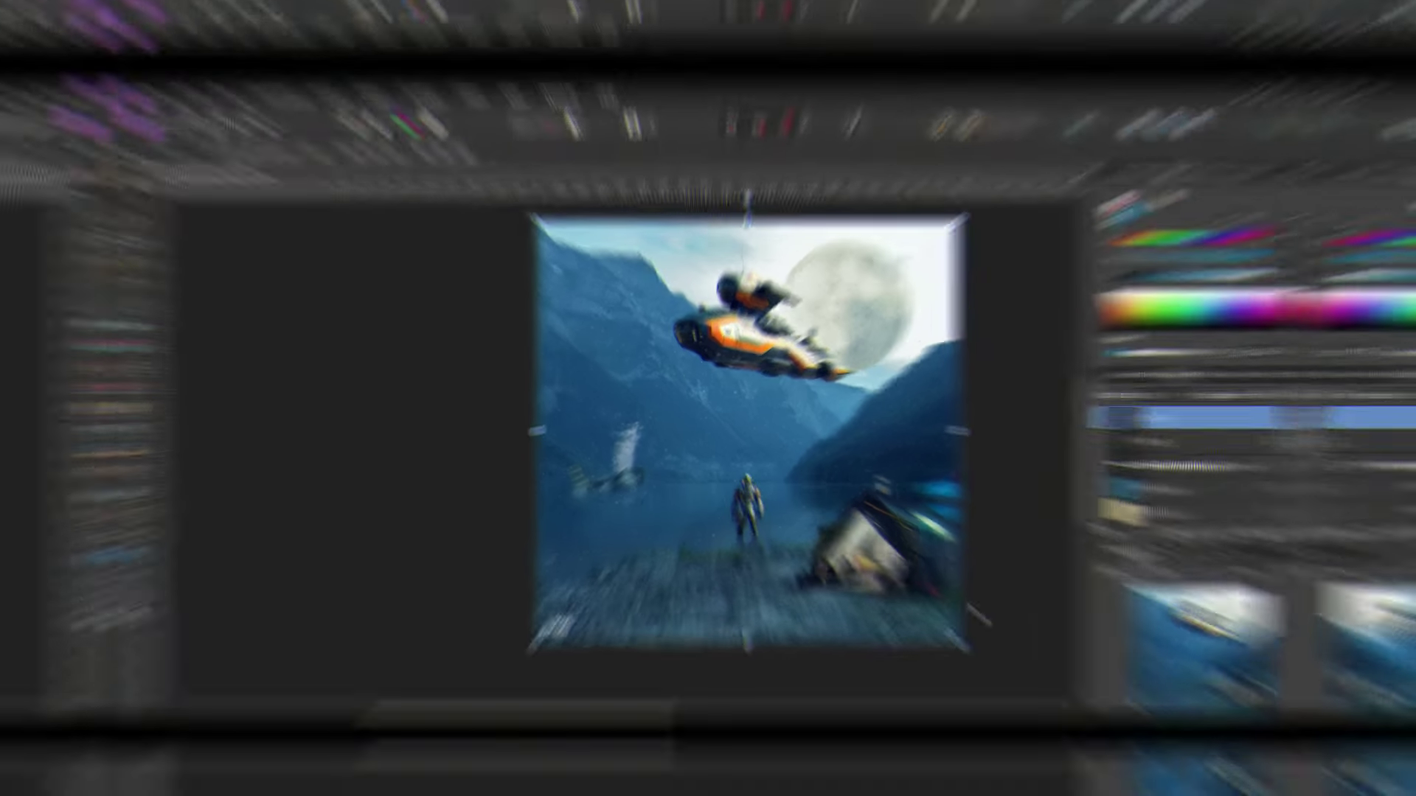